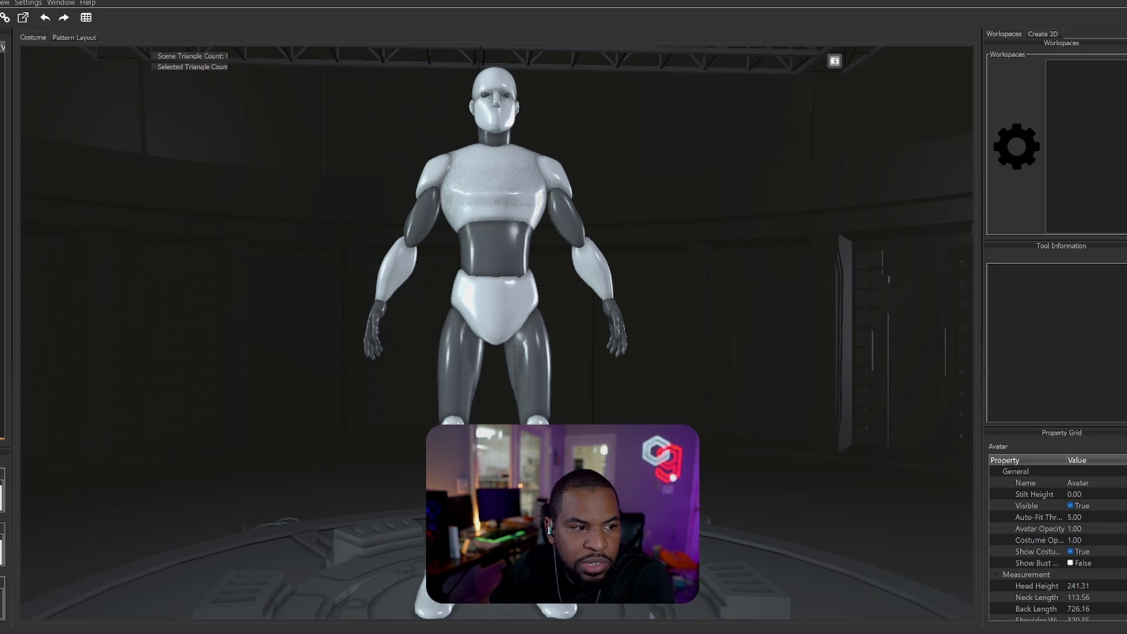
- Select the avatar and orbit around it to review its measurements
left_click(511, 251)
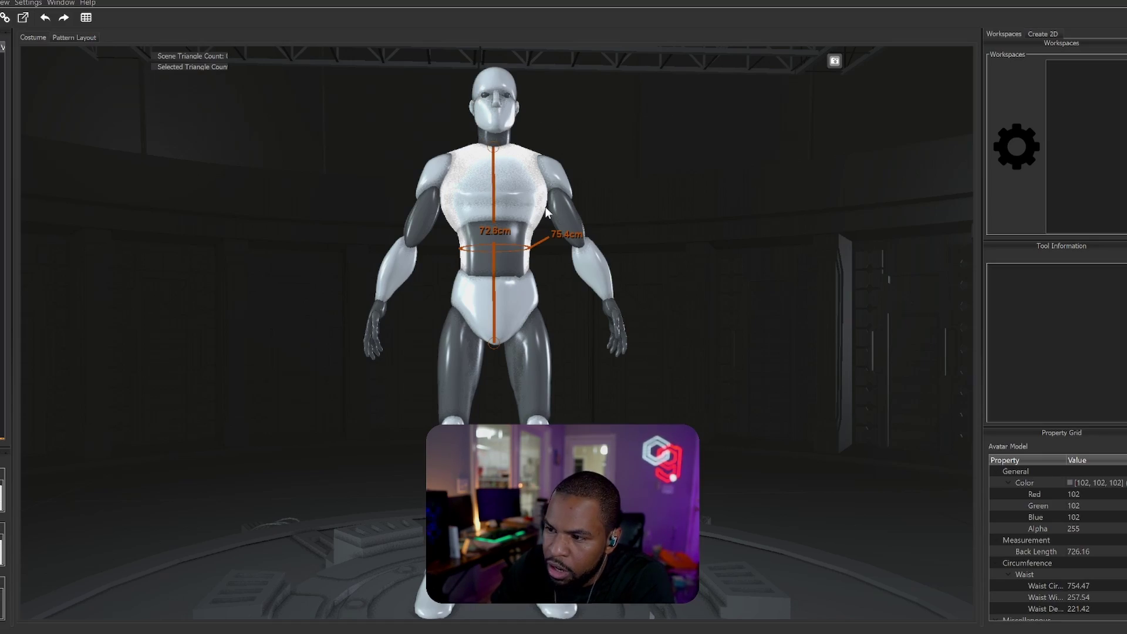
middle_click_drag(544, 207, 408, 223)
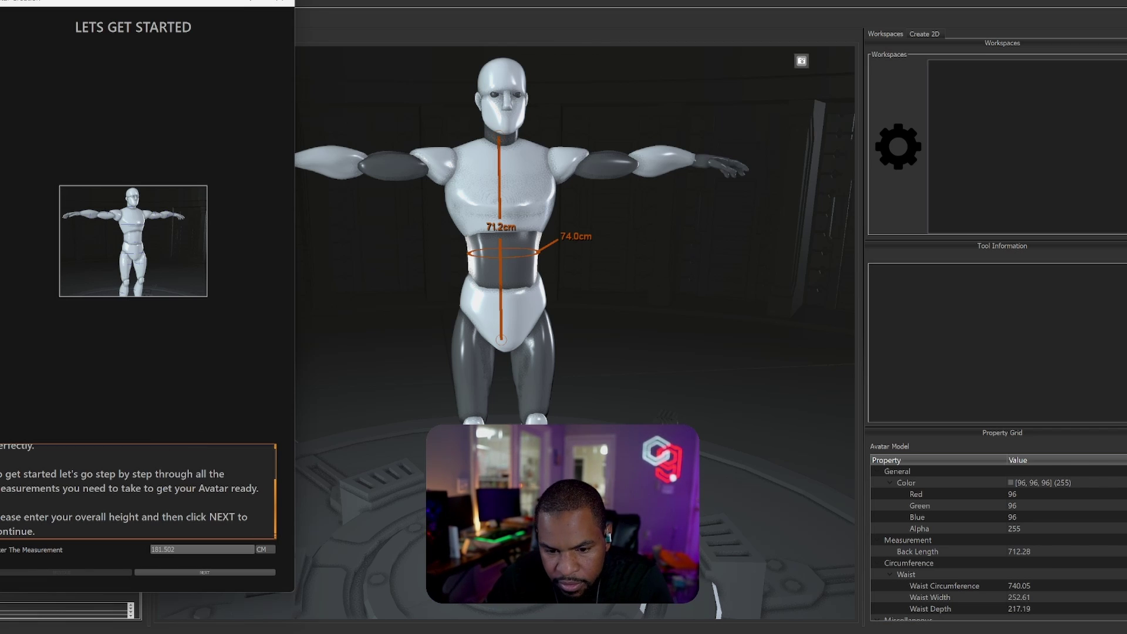
scroll(138, 490, "up", 3)
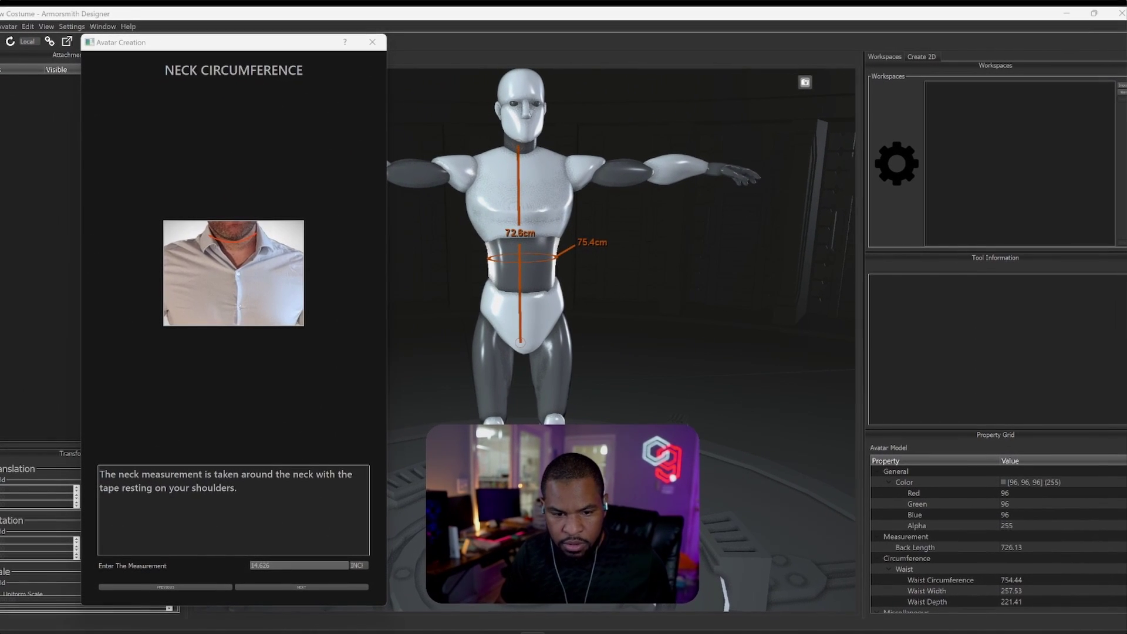
- Advance the measurement wizard to the Head Width step
left_click(117, 520)
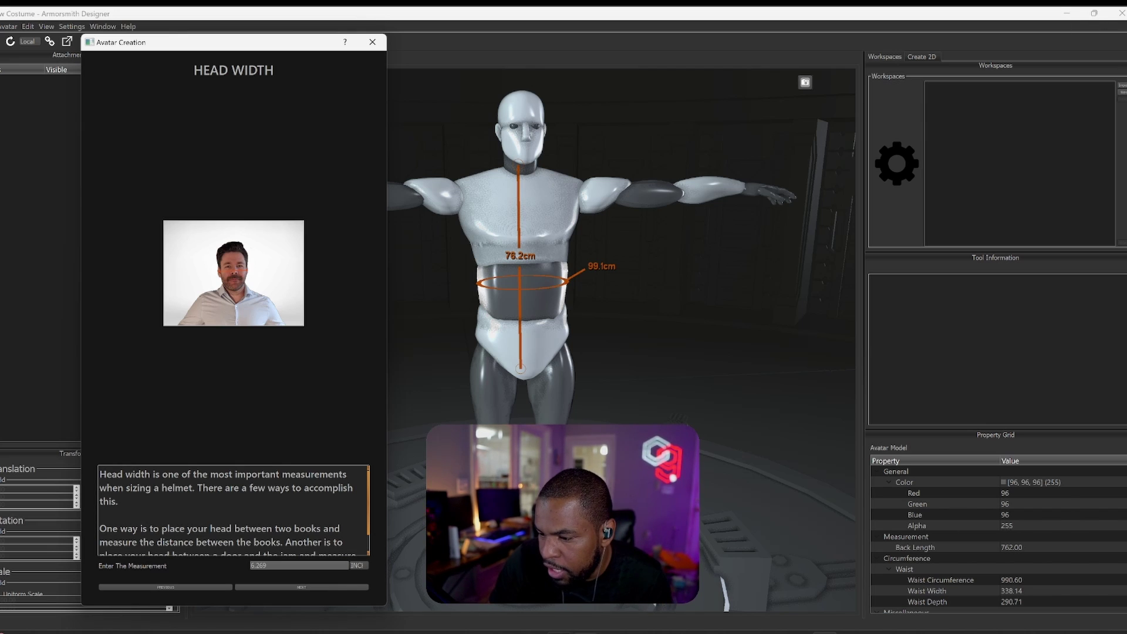
- Rotate the head scan about 91° around X so it stands upright
left_click(1067, 13)
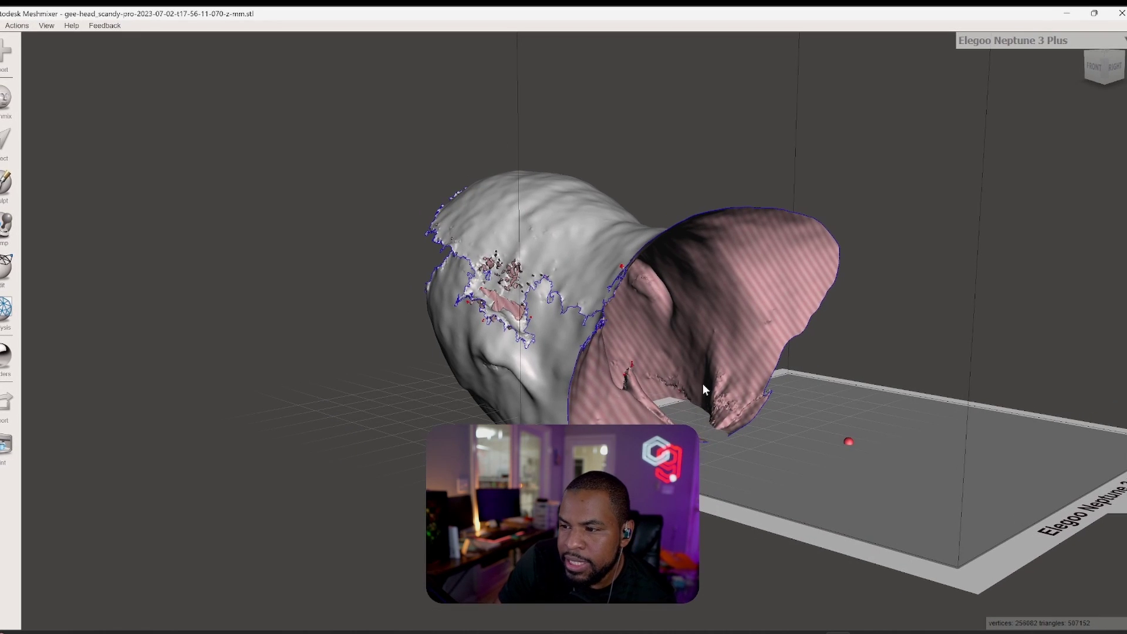
mouse_move(703, 382)
right_mouse_down()
mouse_move(754, 404)
mouse_move(715, 249)
mouse_move(624, 367)
mouse_move(689, 394)
right_mouse_up()
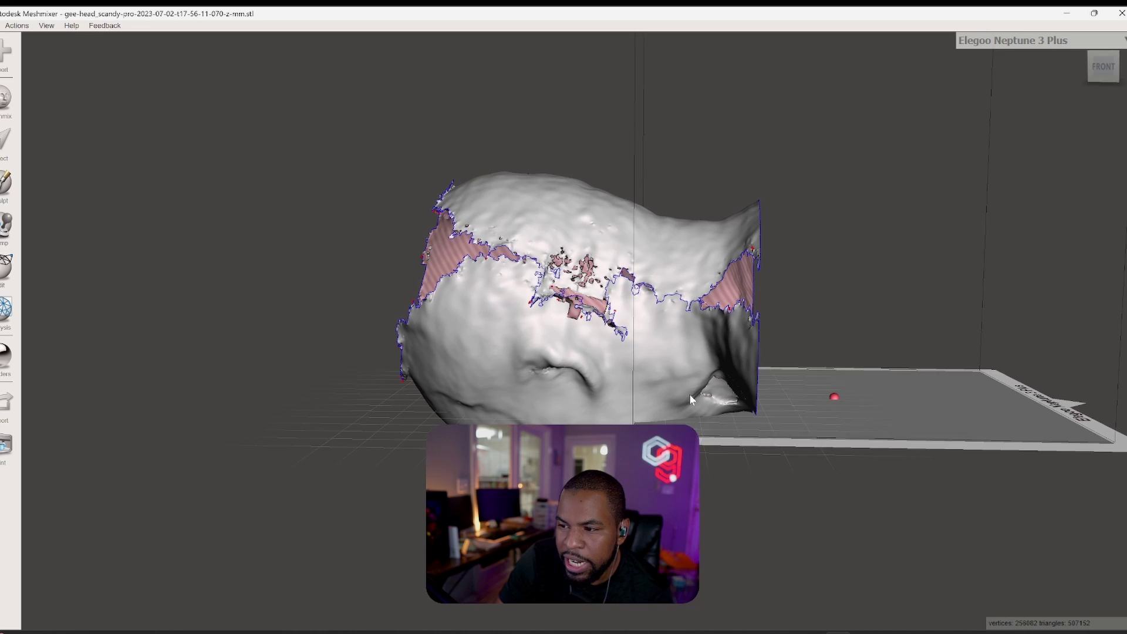
left_click(7, 268)
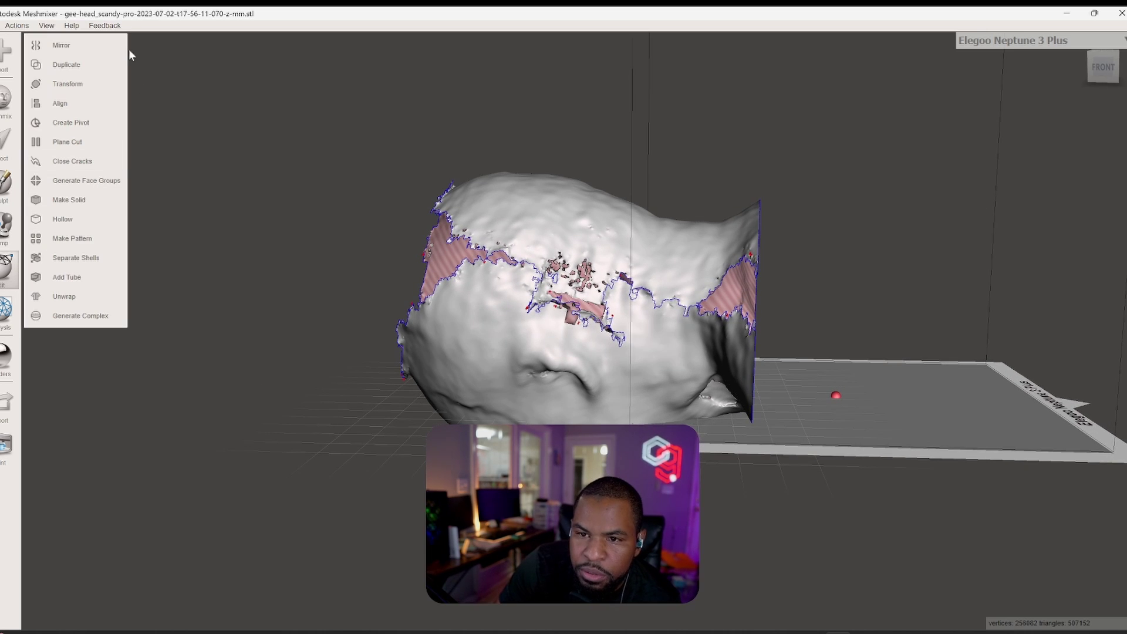
left_click(76, 88)
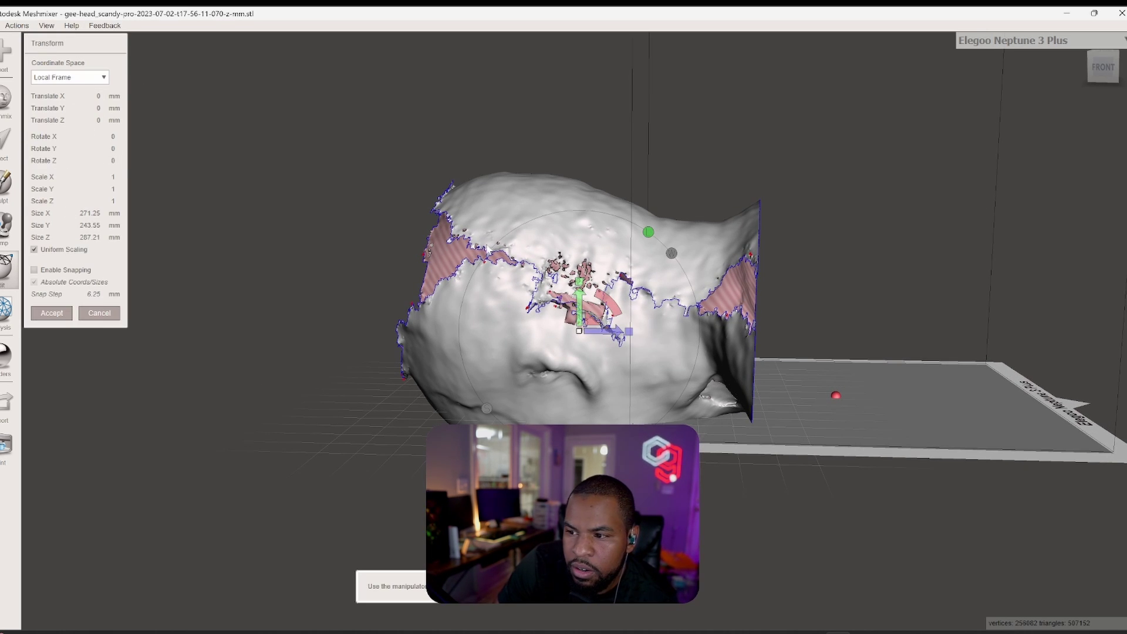
left_click_drag(610, 305, 605, 253)
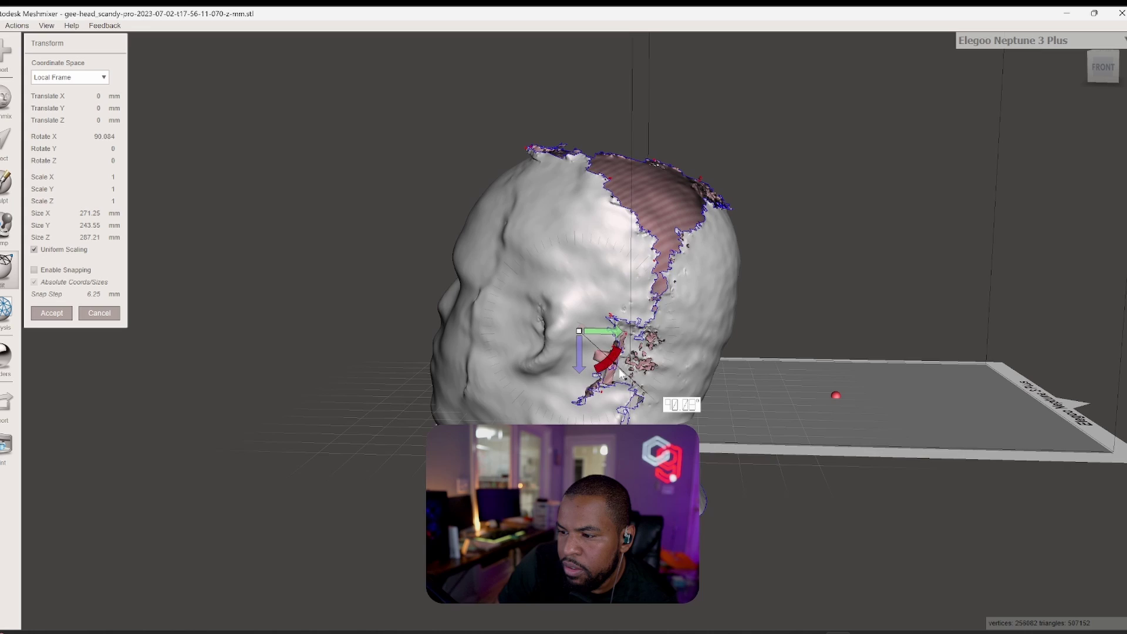
right_click_drag(763, 352, 556, 125)
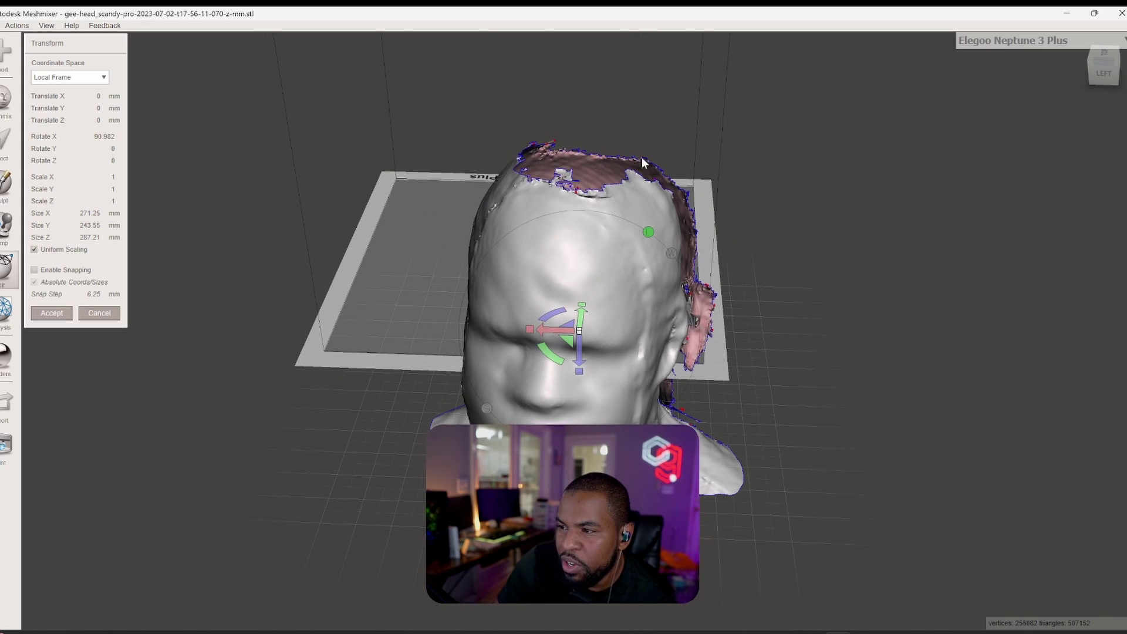
right_click_drag(642, 157, 469, 123)
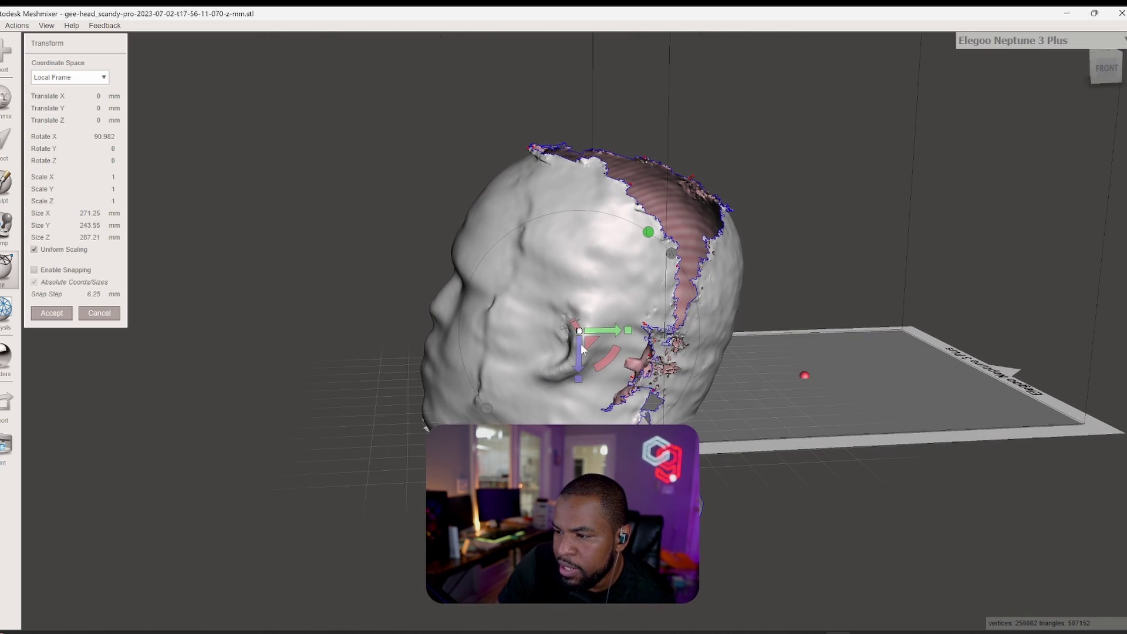
right_click_drag(581, 350, 789, 340)
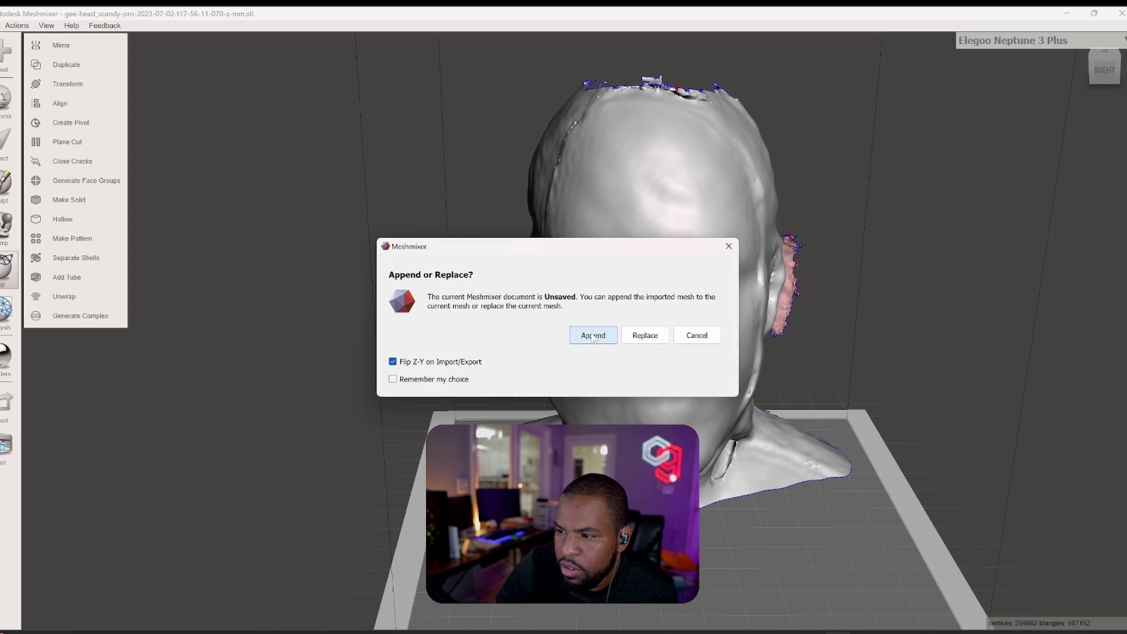
- Append the front Red Hood Rebirth Do3D piece from 3D Prints > Red Hood! into the scene
left_click(593, 335)
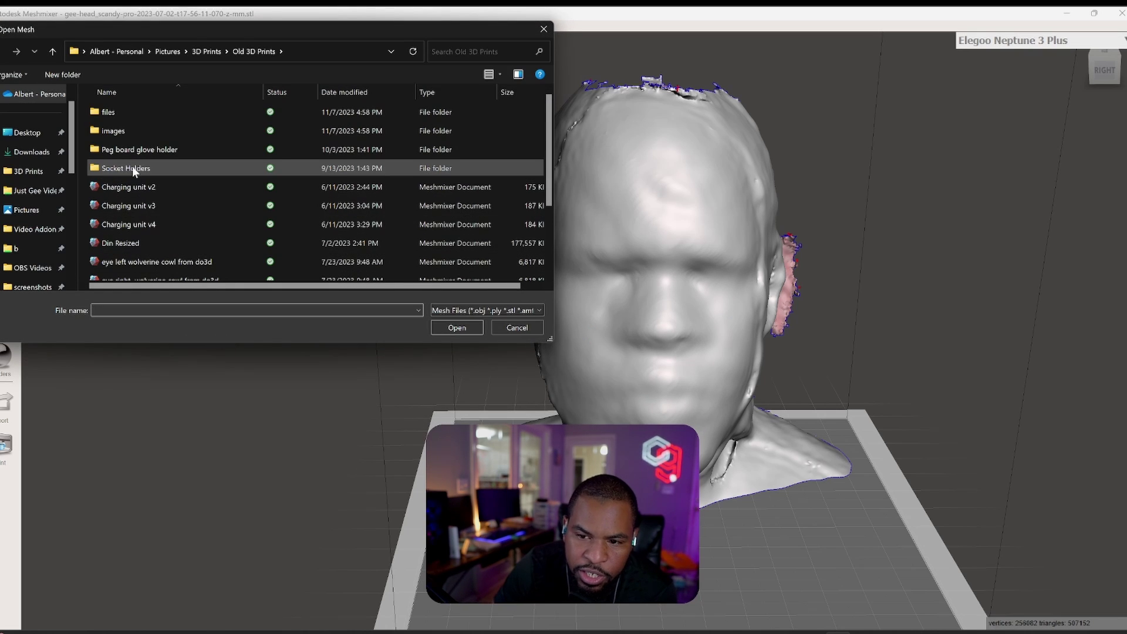
right_click_drag(150, 186, 188, 197)
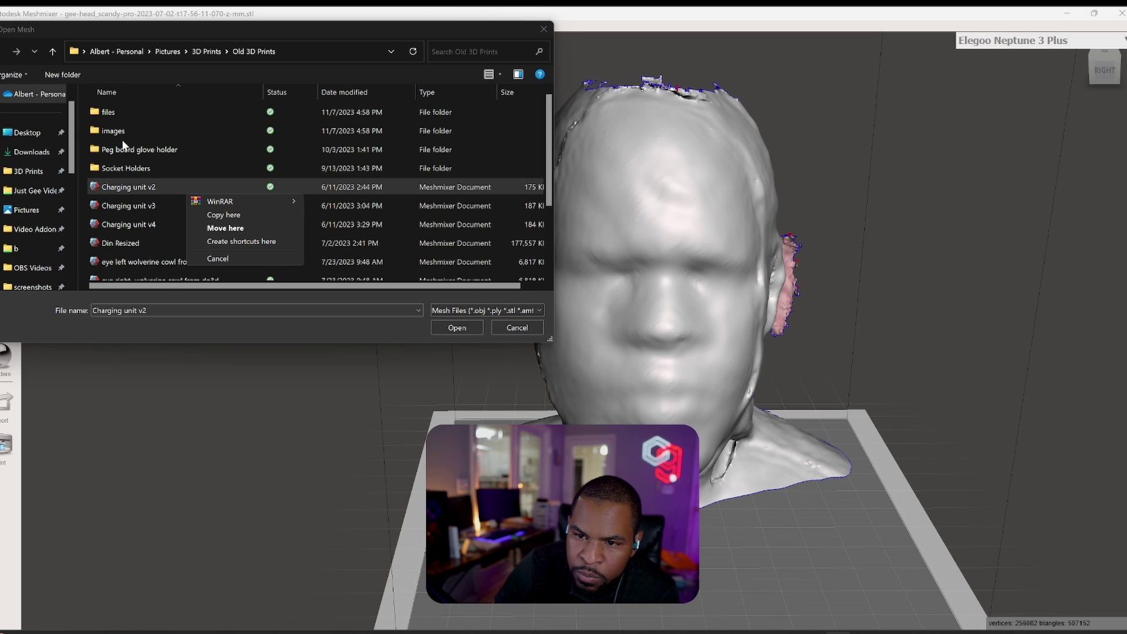
left_click(28, 177)
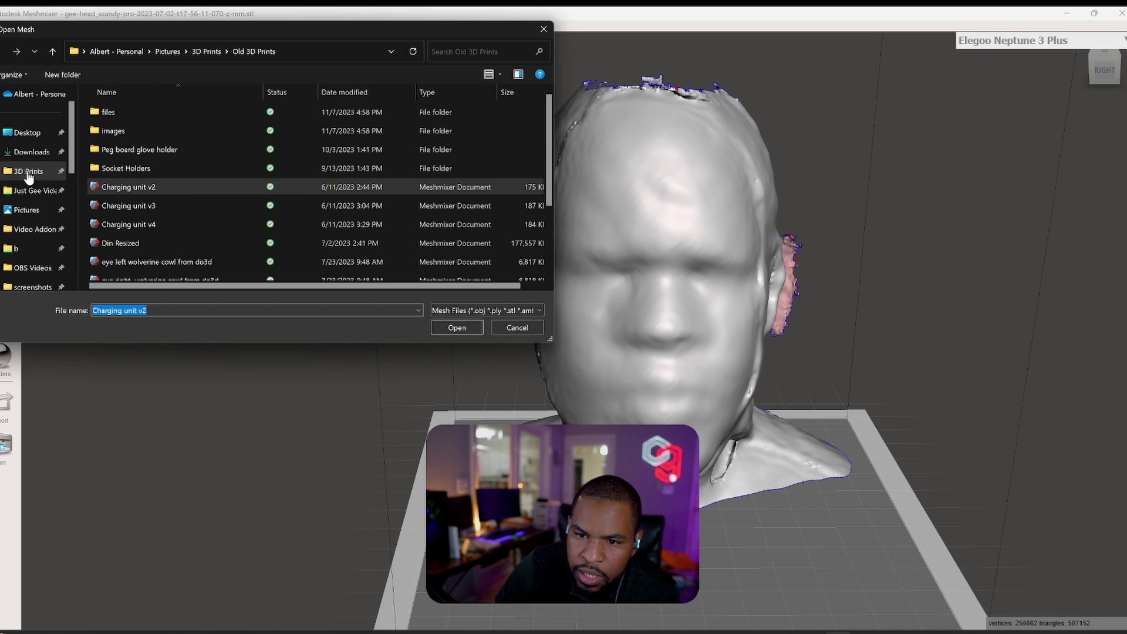
left_click(28, 176)
scroll(135, 220, "down", 2)
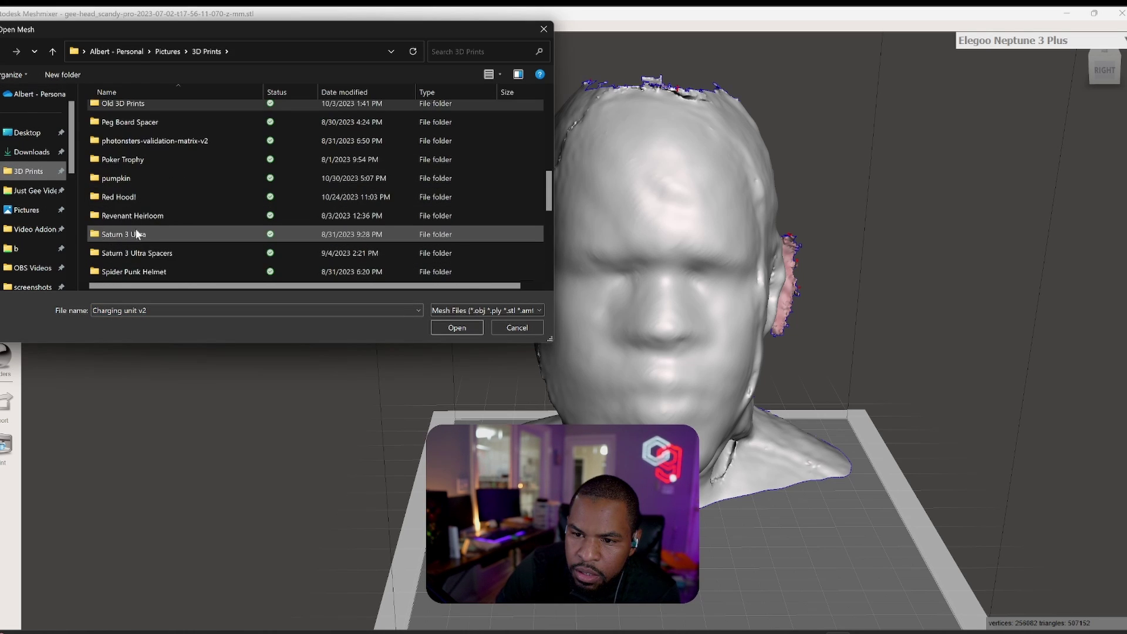
double_click(138, 198)
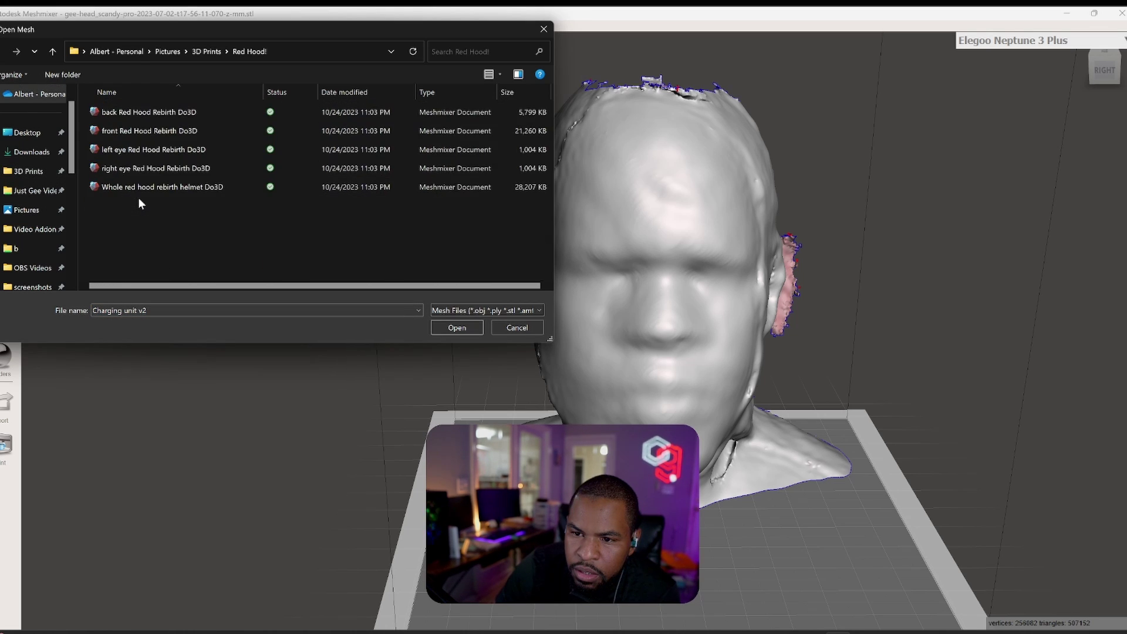
left_click(129, 131)
left_click(457, 328)
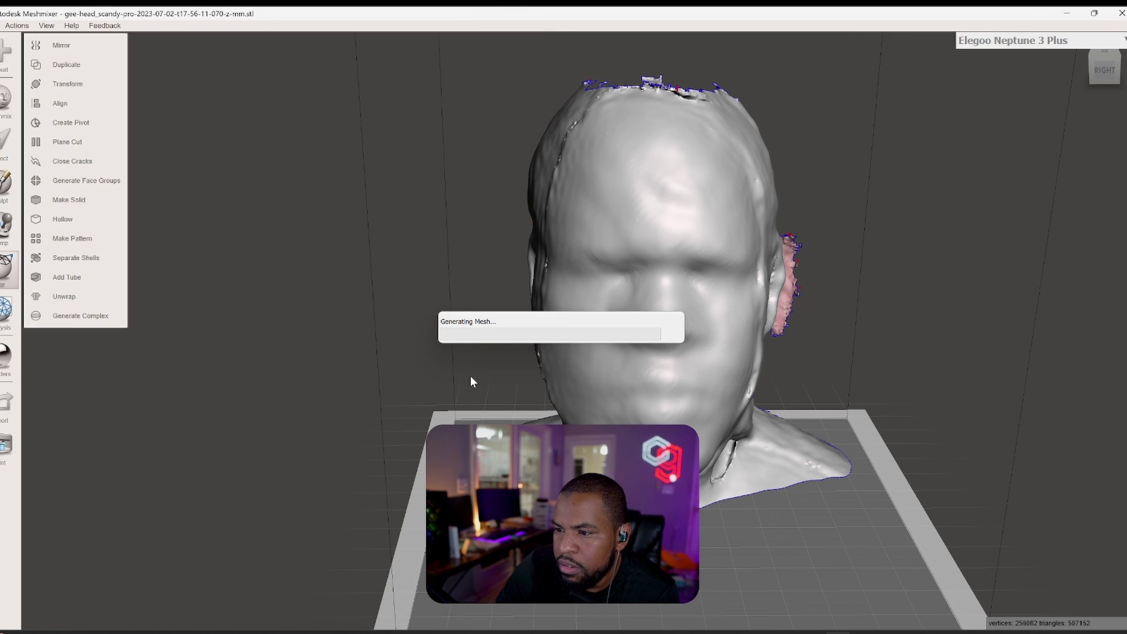
right_click_drag(485, 385, 508, 257)
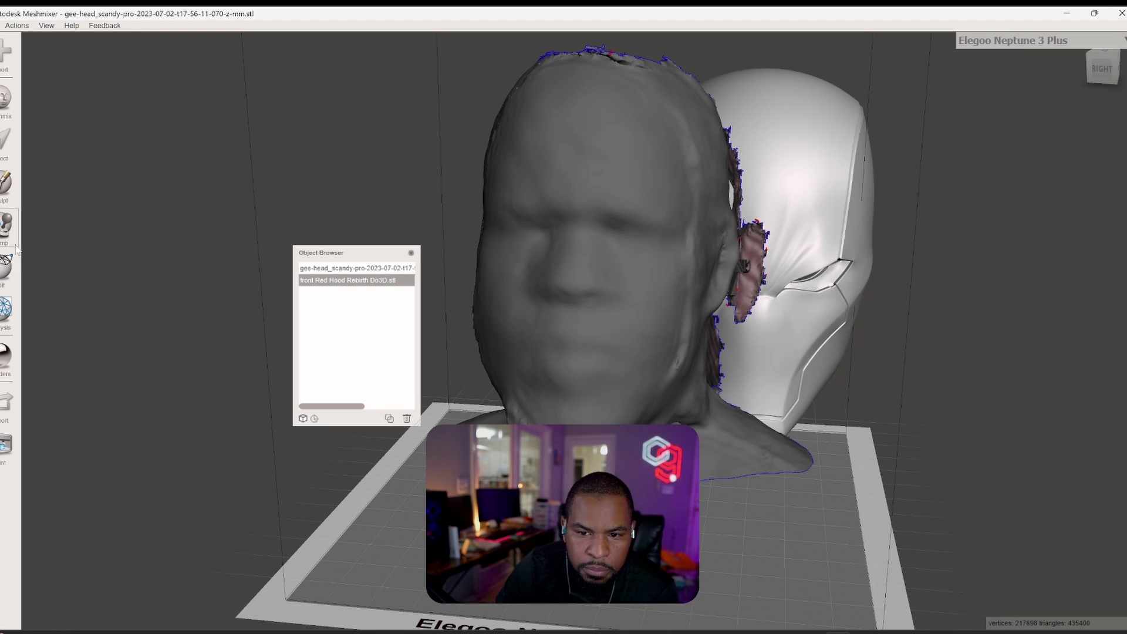
- Move the helmet piece over onto the head scan and accept its position
left_click(7, 269)
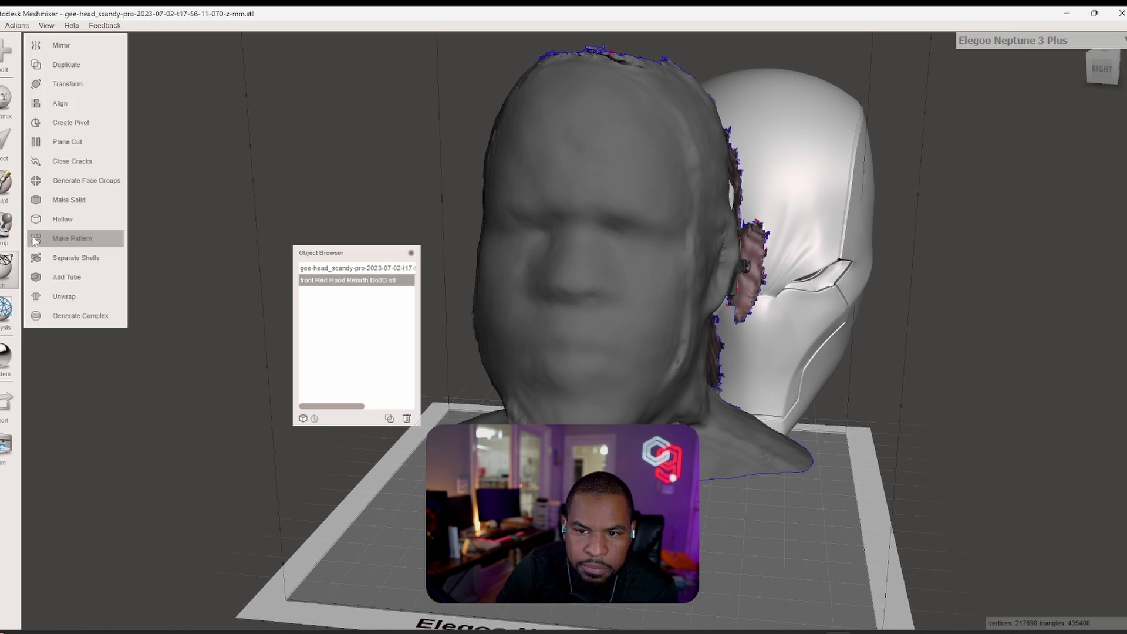
left_click(67, 84)
right_click_drag(352, 284, 577, 285)
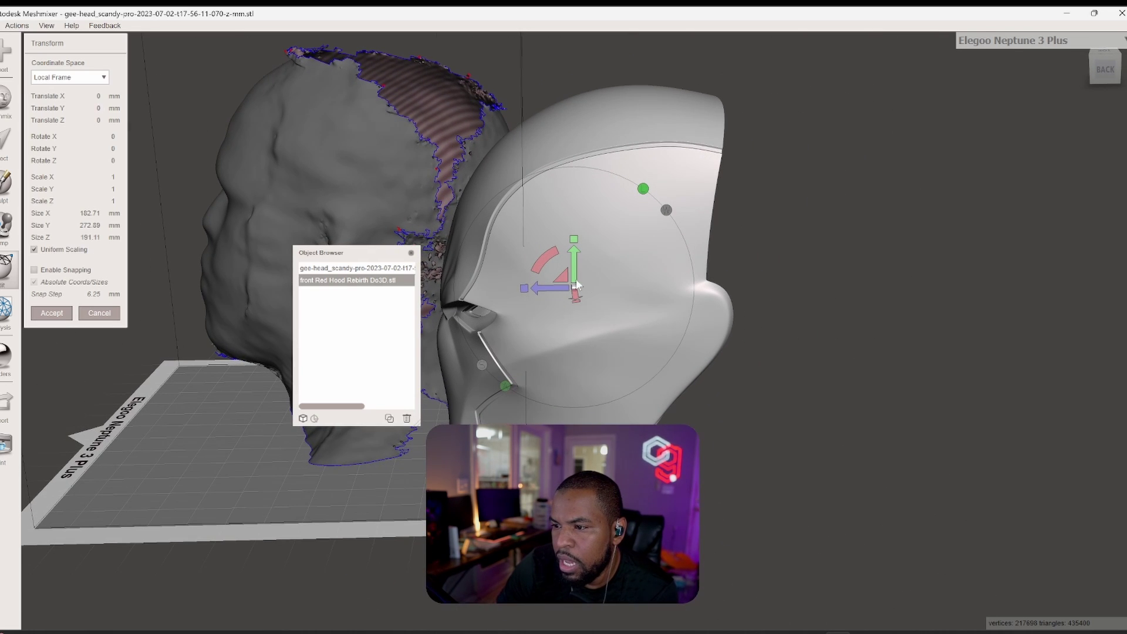
left_click_drag(577, 286, 321, 288)
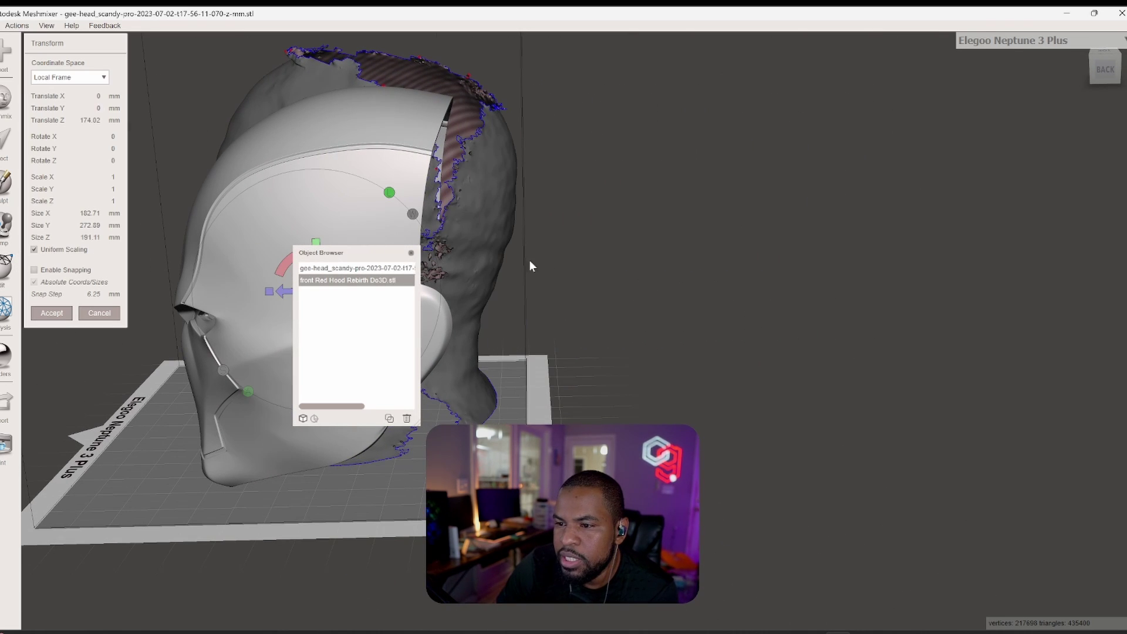
key("Return")
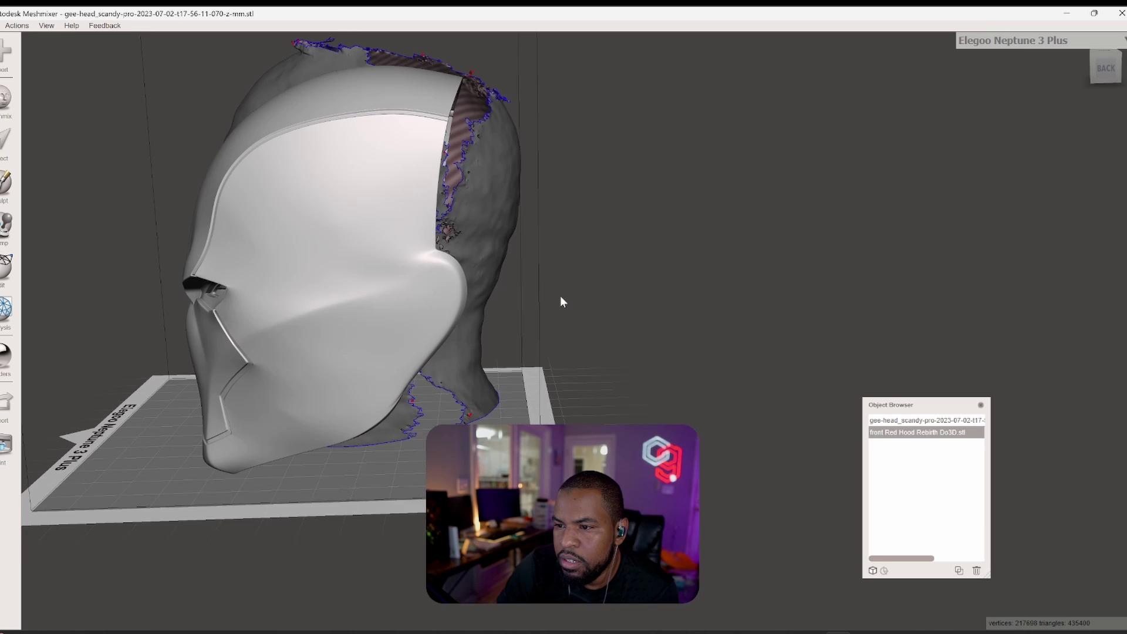
right_click_drag(560, 296, 441, 299)
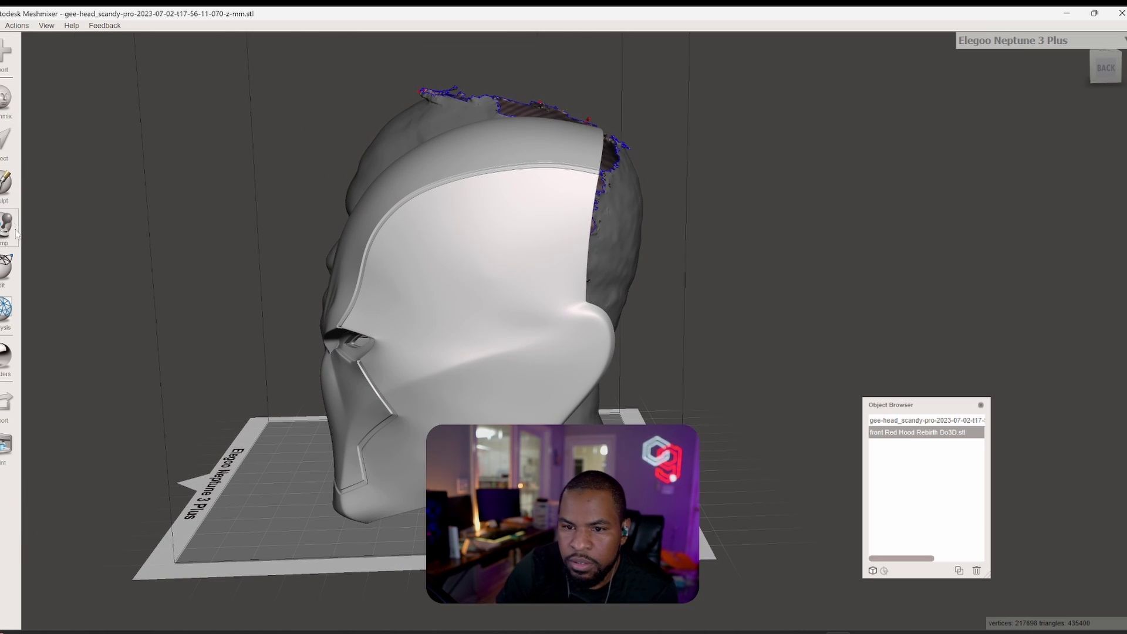
- Fine-tune the mask's height, depth and X offset to X -95.58, Y 22.159 mm
left_click(8, 272)
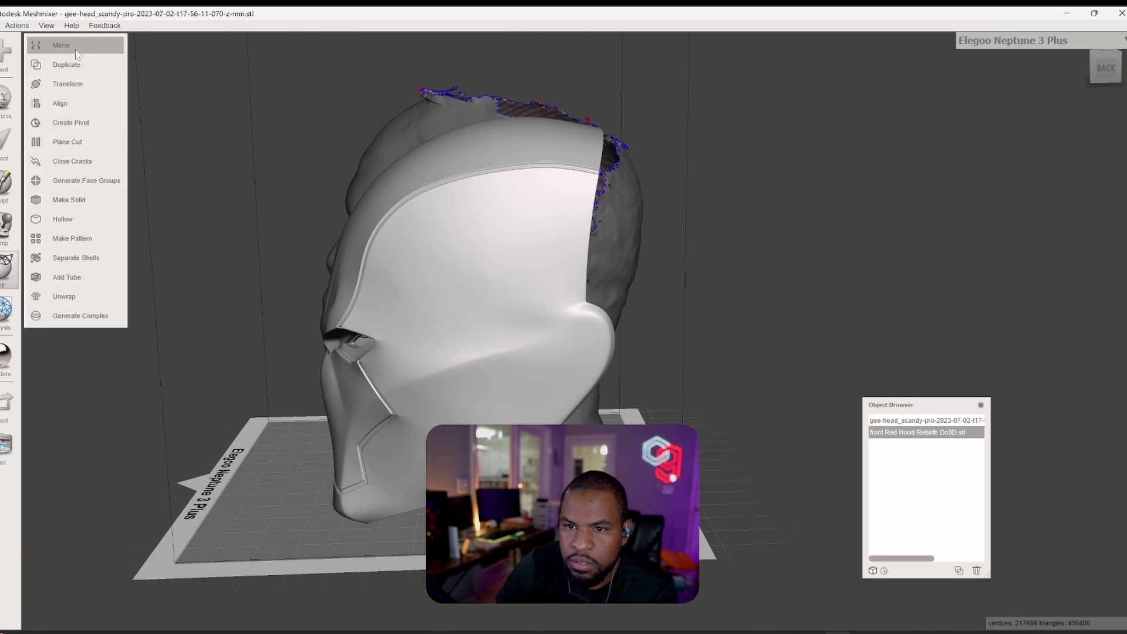
left_click(68, 84)
left_click_drag(453, 293, 453, 261)
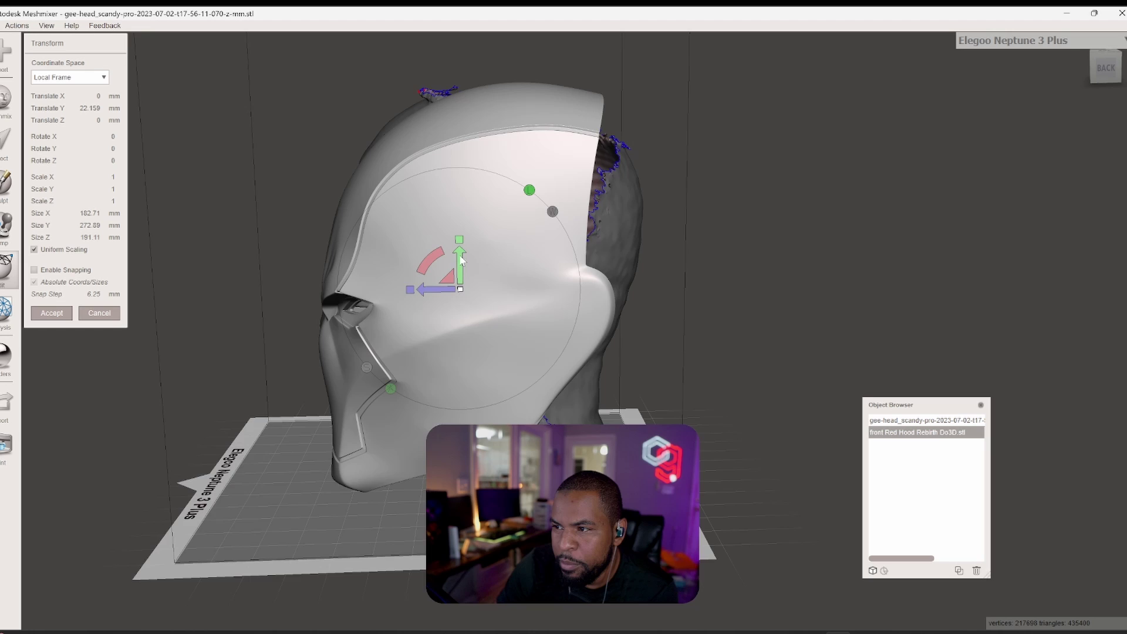
right_click_drag(455, 264, 643, 281)
left_click_drag(806, 300, 751, 317)
right_click_drag(752, 317, 671, 296)
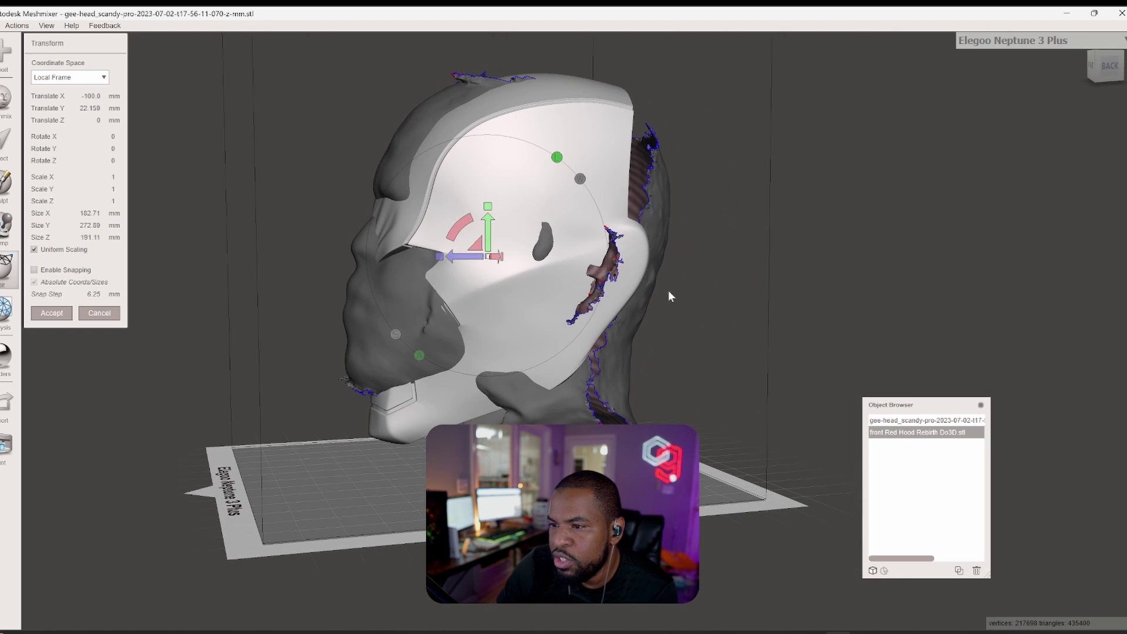
left_click_drag(461, 262, 447, 262)
right_click_drag(447, 262, 460, 286)
right_click_drag(519, 121, 503, 128)
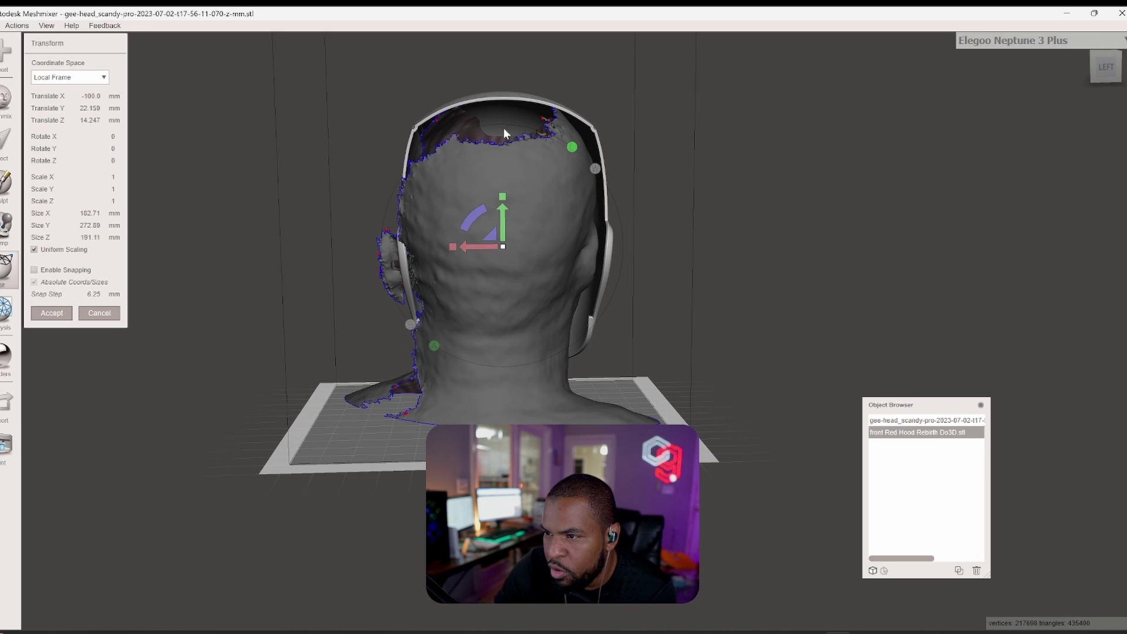
left_click_drag(469, 244, 460, 252)
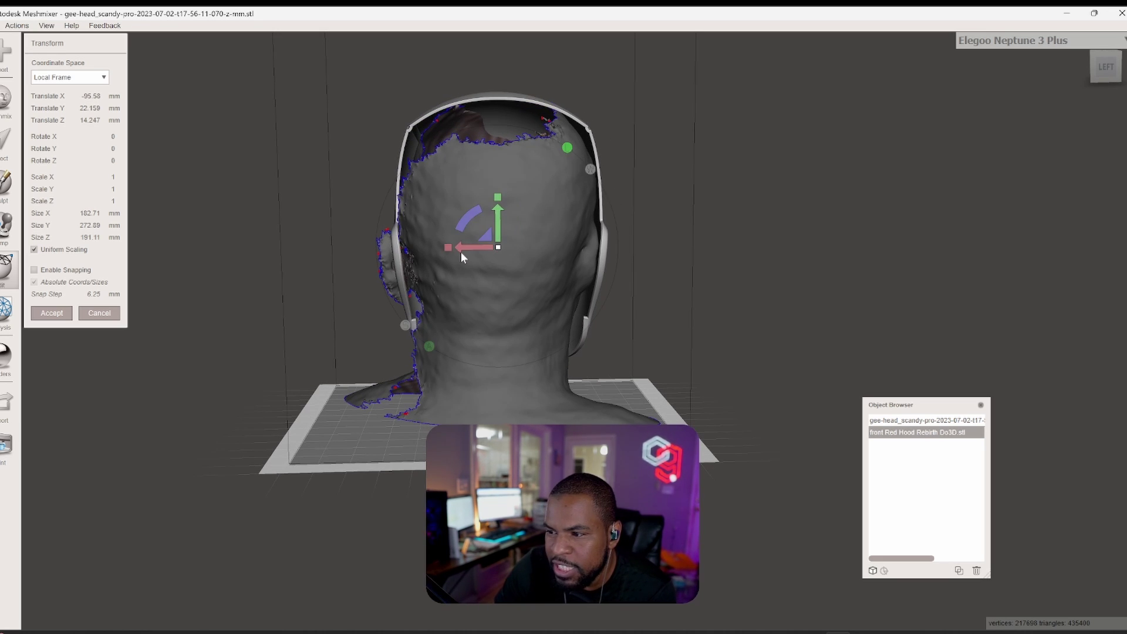
right_click_drag(460, 252, 657, 362)
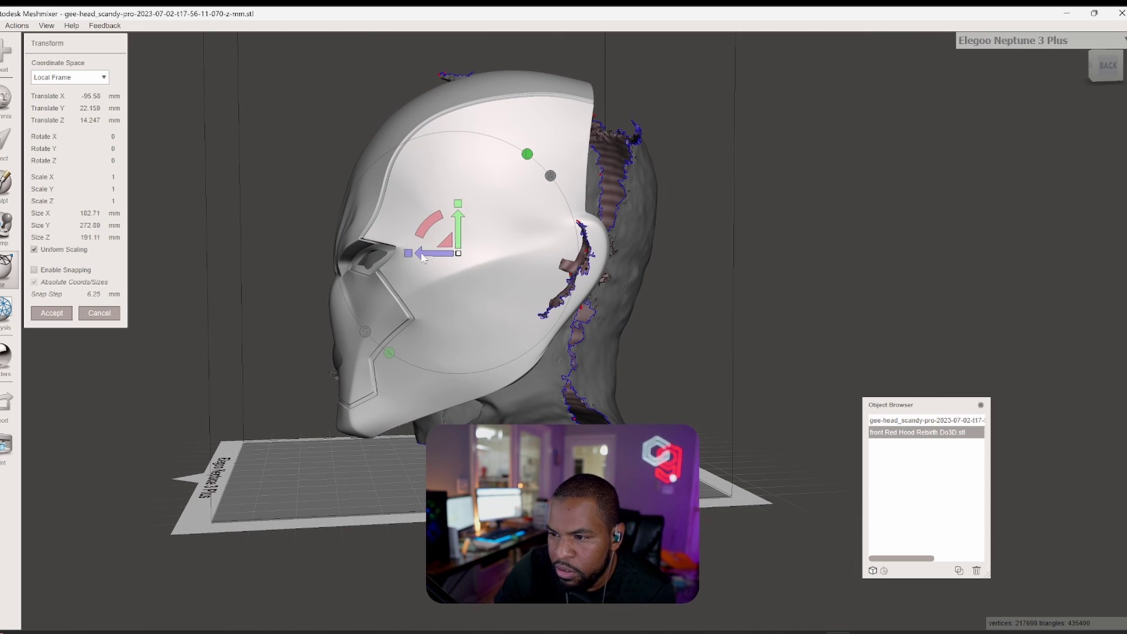
mouse_move(423, 257)
left_mouse_down()
mouse_move(382, 260)
mouse_move(411, 259)
left_mouse_up()
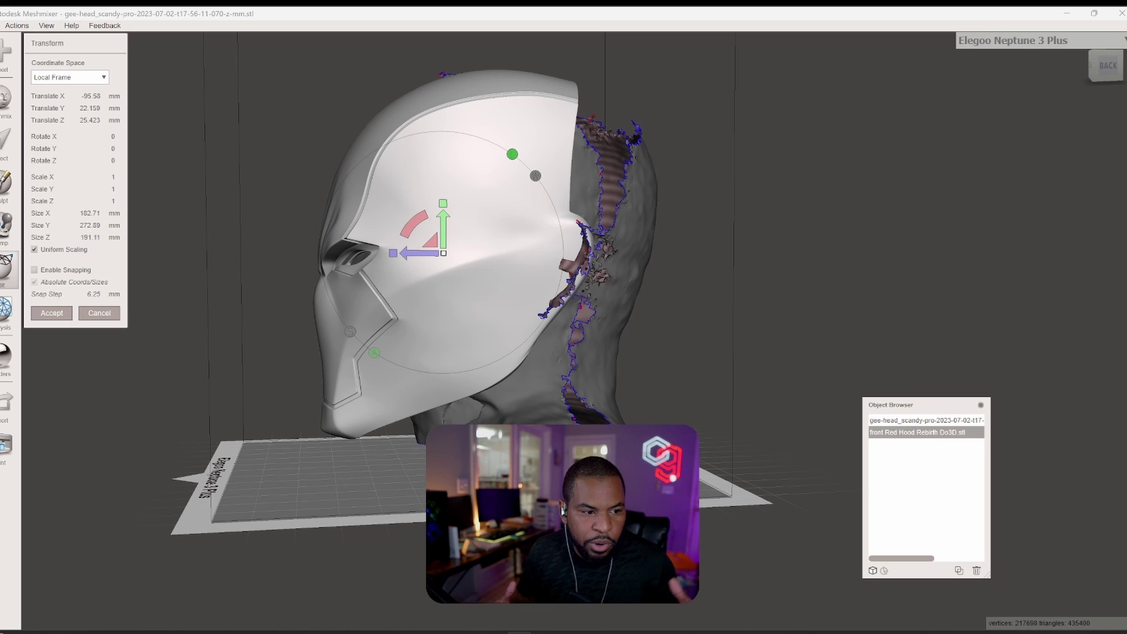
- Orbit to a front view of the head to check the mask's fit
right_click_drag(734, 423, 539, 361)
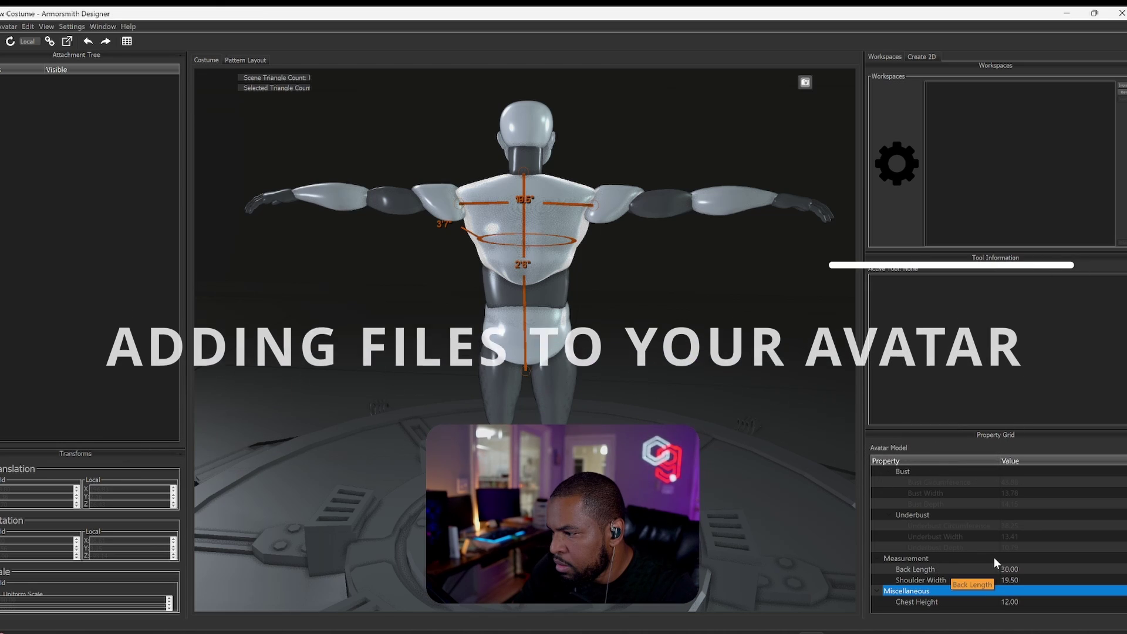
- Turn the avatar to face front and browse the editing commands
right_click_drag(614, 268, 286, 92)
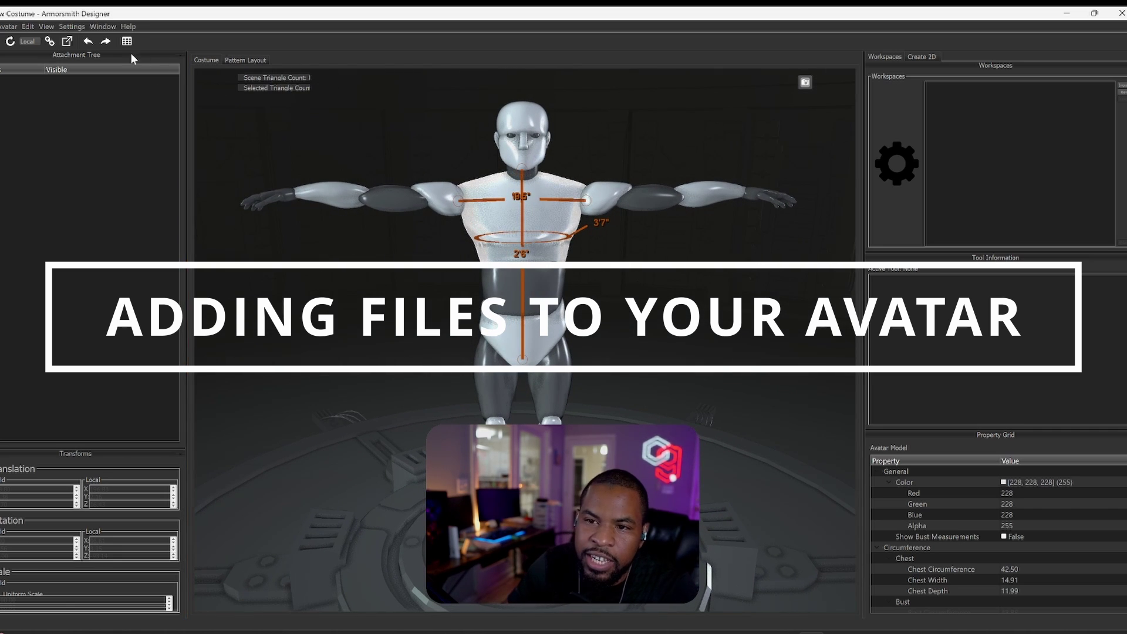
left_click(28, 26)
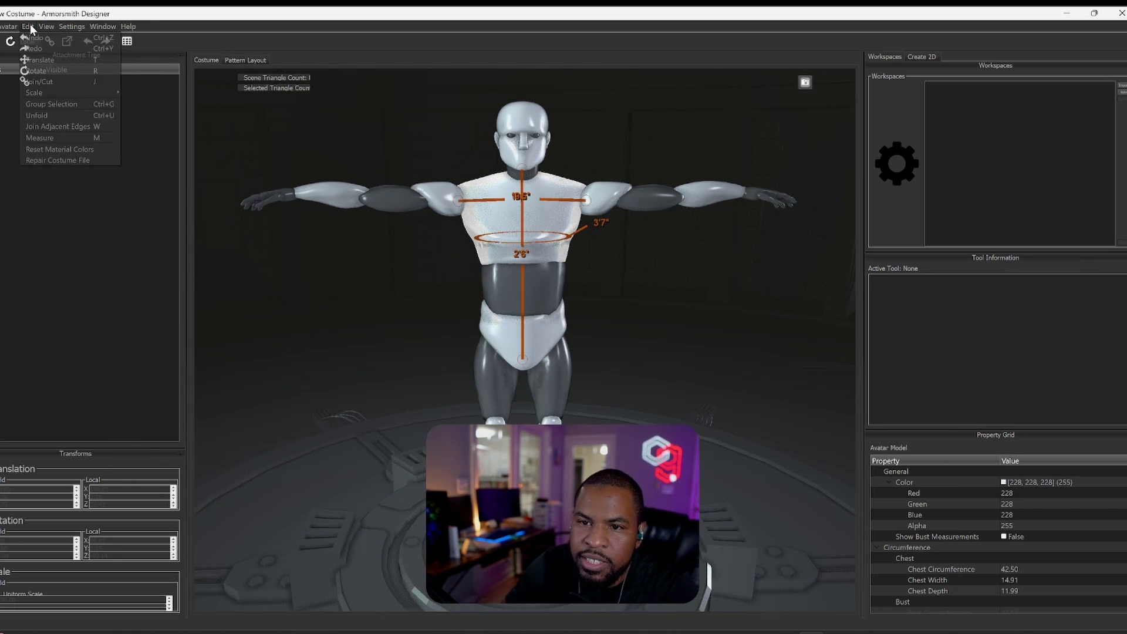
mouse_move(12, 25)
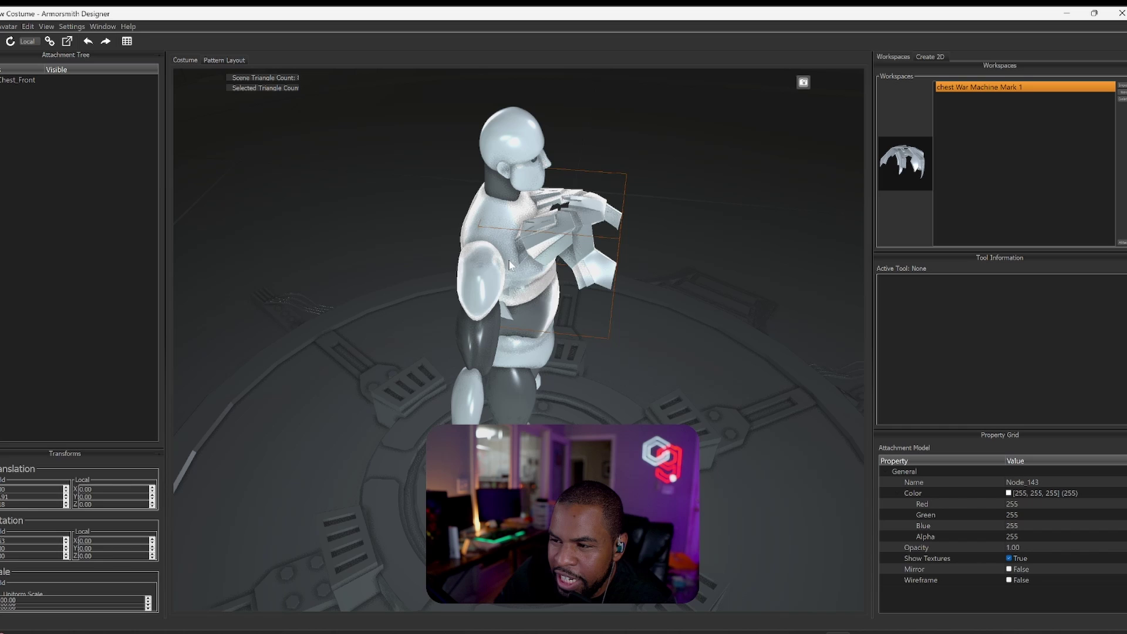
right_click_drag(573, 220, 646, 281)
left_click(1122, 243)
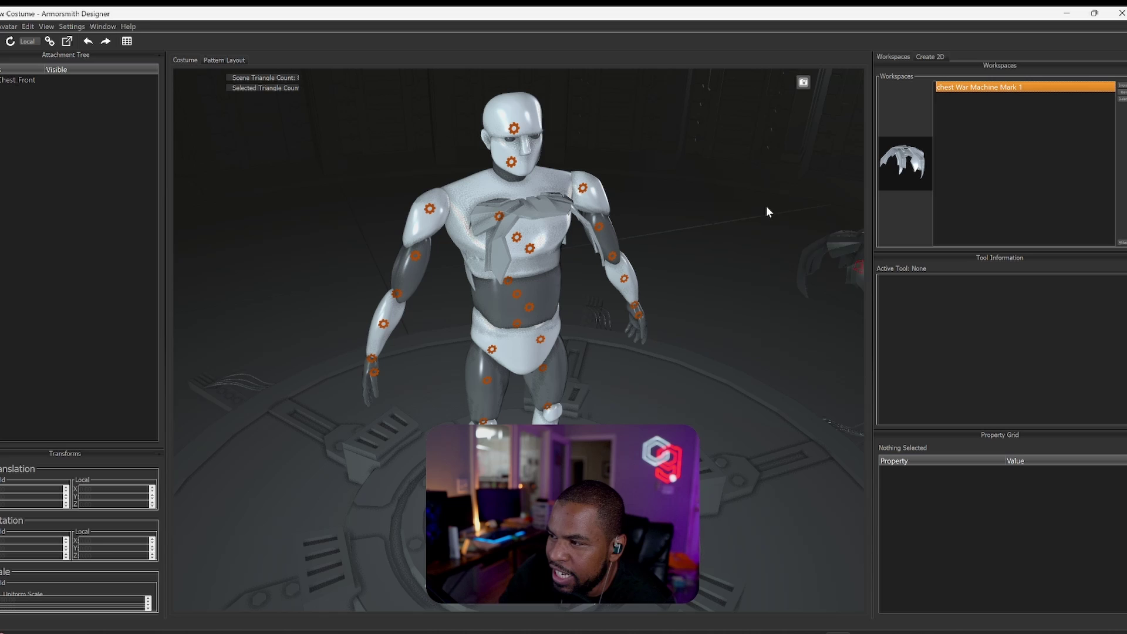
right_click(1052, 207)
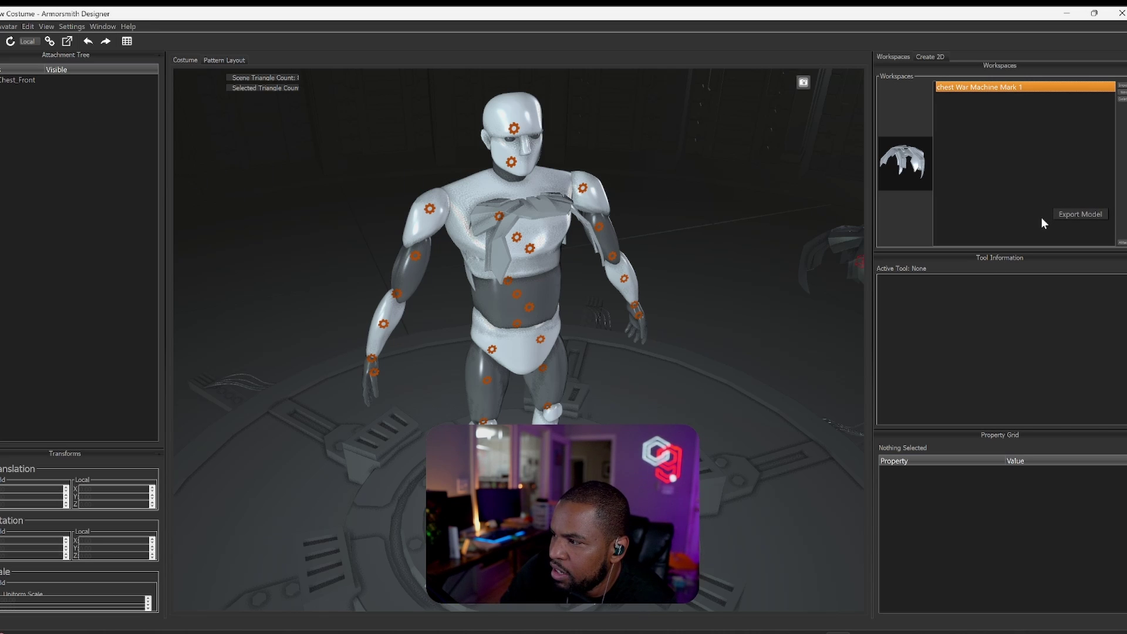
left_click(896, 219)
left_click(808, 310)
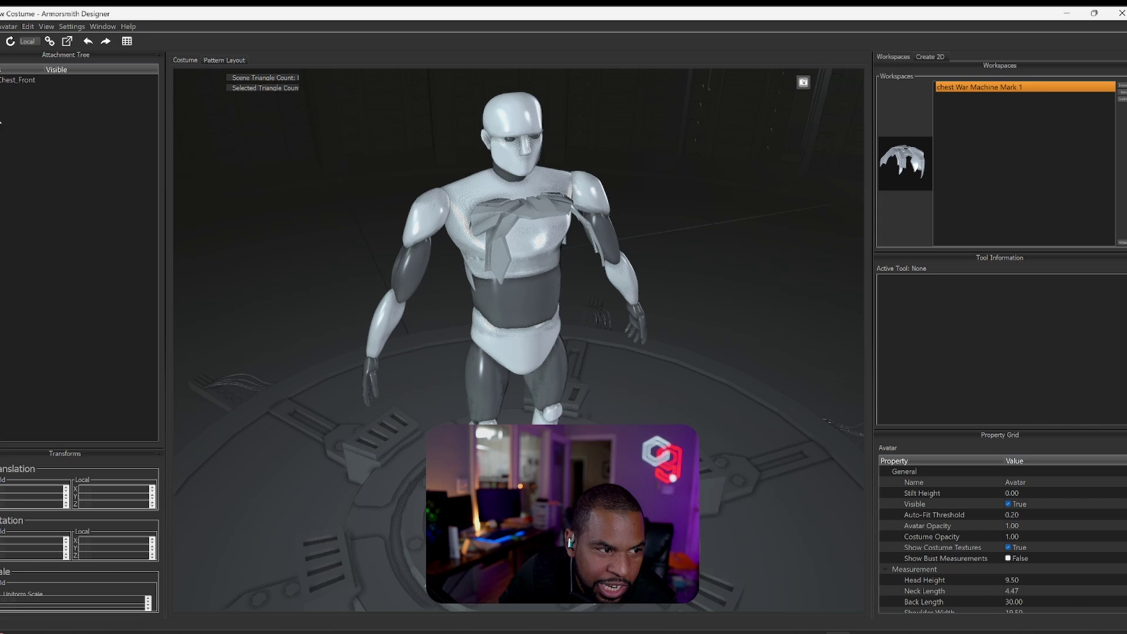
- Stand the chest piece upright (about -86.49° on X) and enlarge it with uniform scale
right_click_drag(675, 203, 559, 204)
left_click(559, 203)
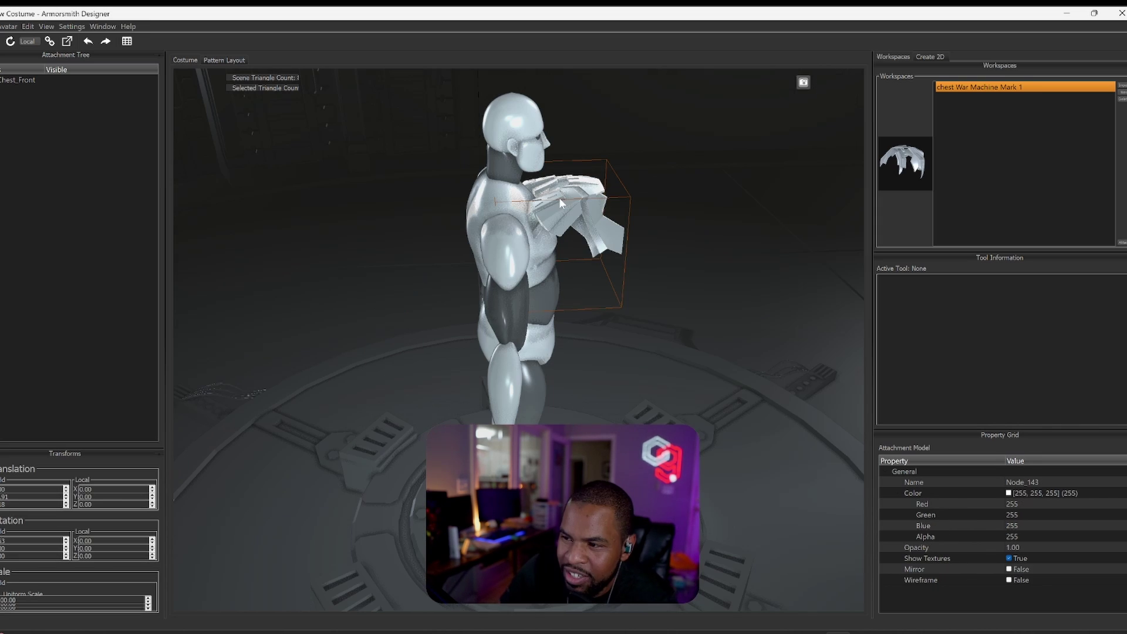
key("e")
left_click_drag(579, 215, 639, 195)
right_click_drag(639, 195, 569, 234)
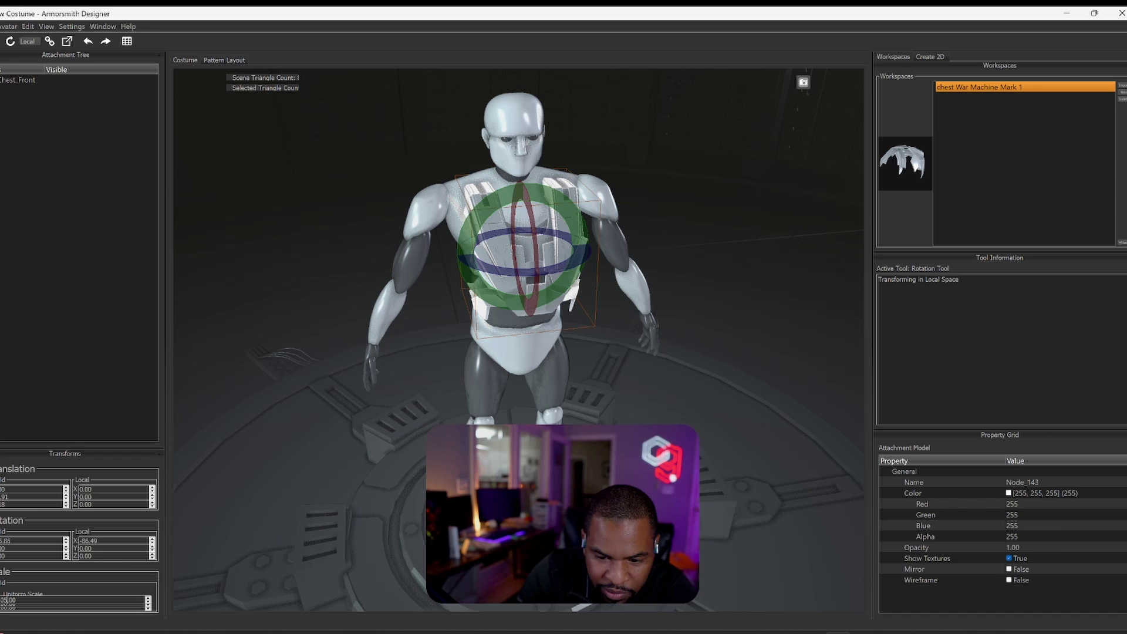
key("Return")
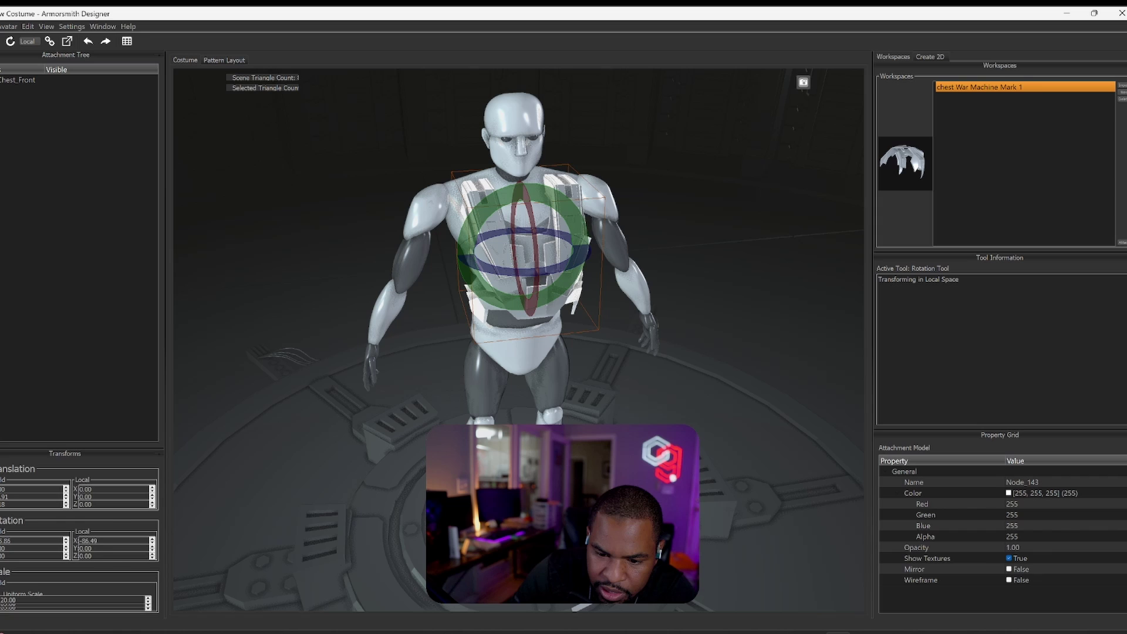
- Move the chest piece along Y onto the avatar's torso
right_click_drag(587, 387, 646, 358)
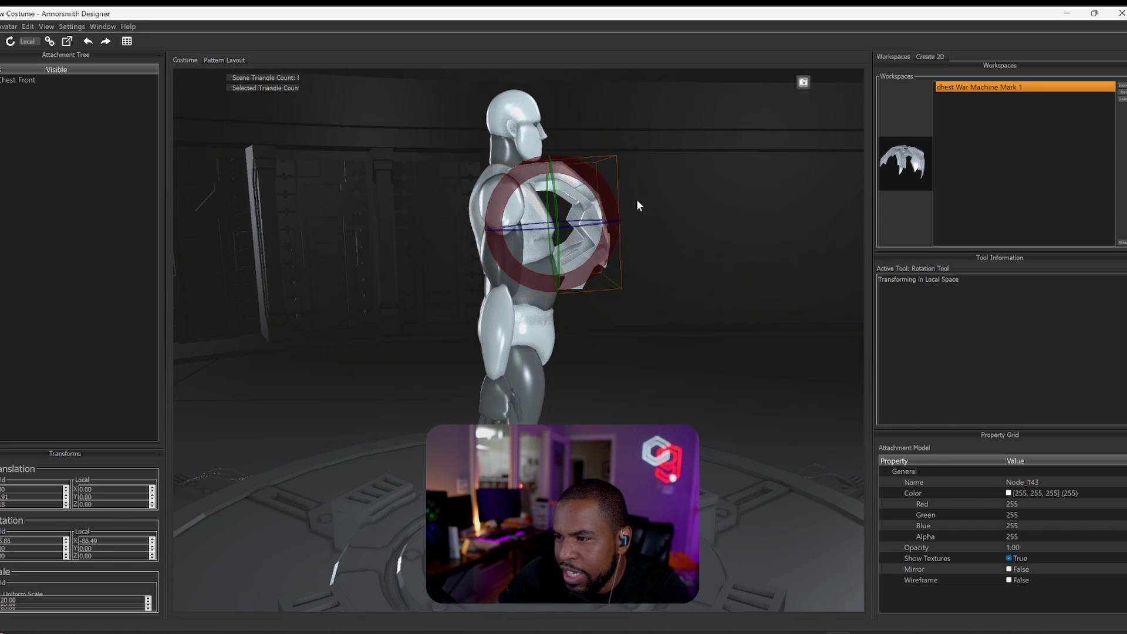
key("w")
right_click_drag(639, 206, 559, 257)
left_click_drag(572, 215, 656, 251)
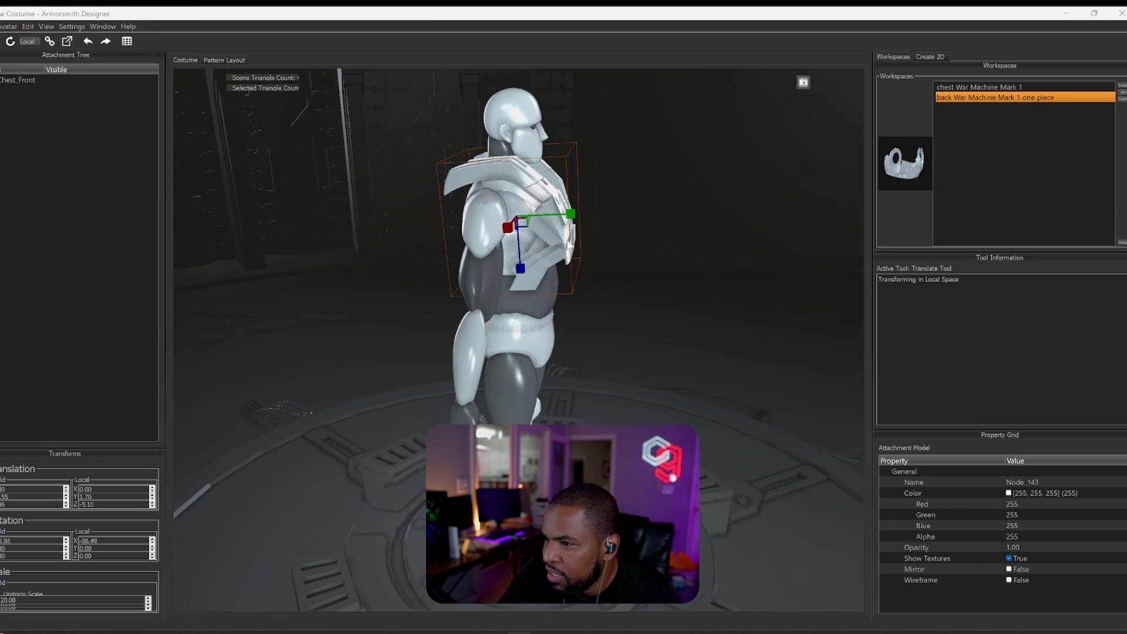
- Raise the chest piece slightly higher and forward on the torso
mouse_move(573, 226)
left_mouse_down()
mouse_move(587, 228)
mouse_move(578, 230)
left_mouse_up()
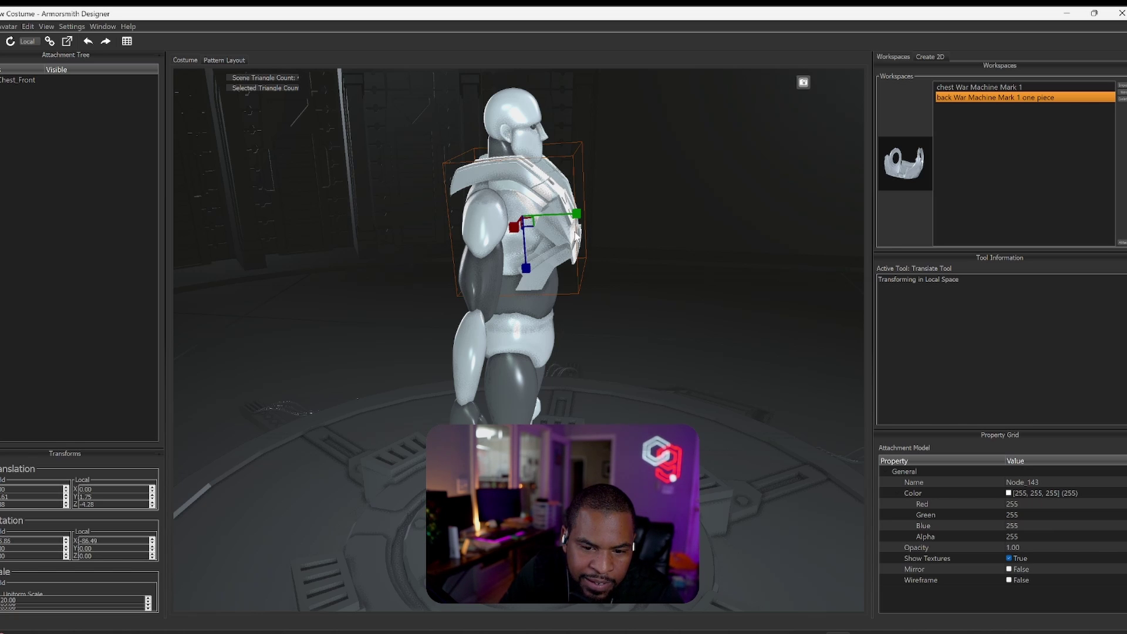
left_click_drag(526, 268, 527, 267)
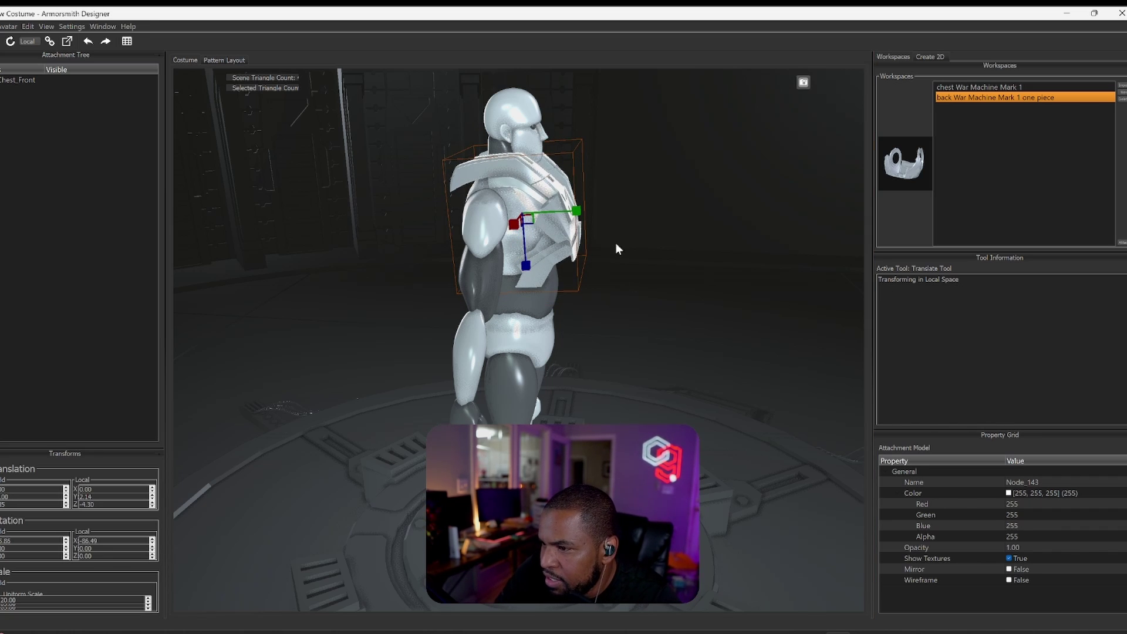
right_click_drag(615, 243, 857, 195)
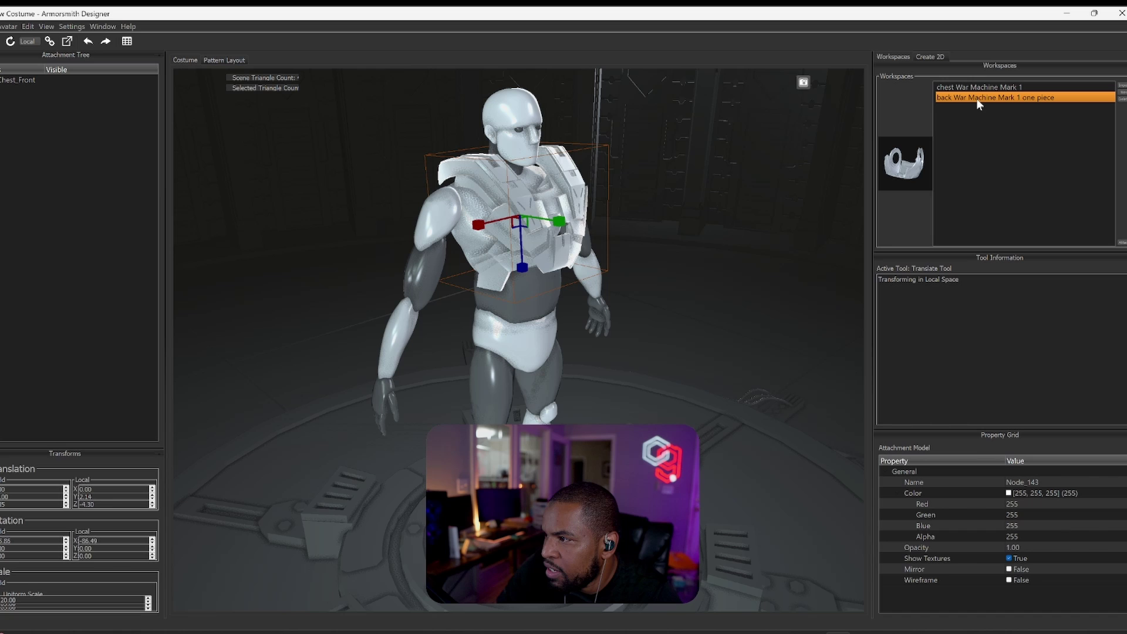
- Attach the War Machine back piece to the avatar's back as Chest_Back
key("Escape")
right_click_drag(598, 336, 688, 338)
left_click(511, 245)
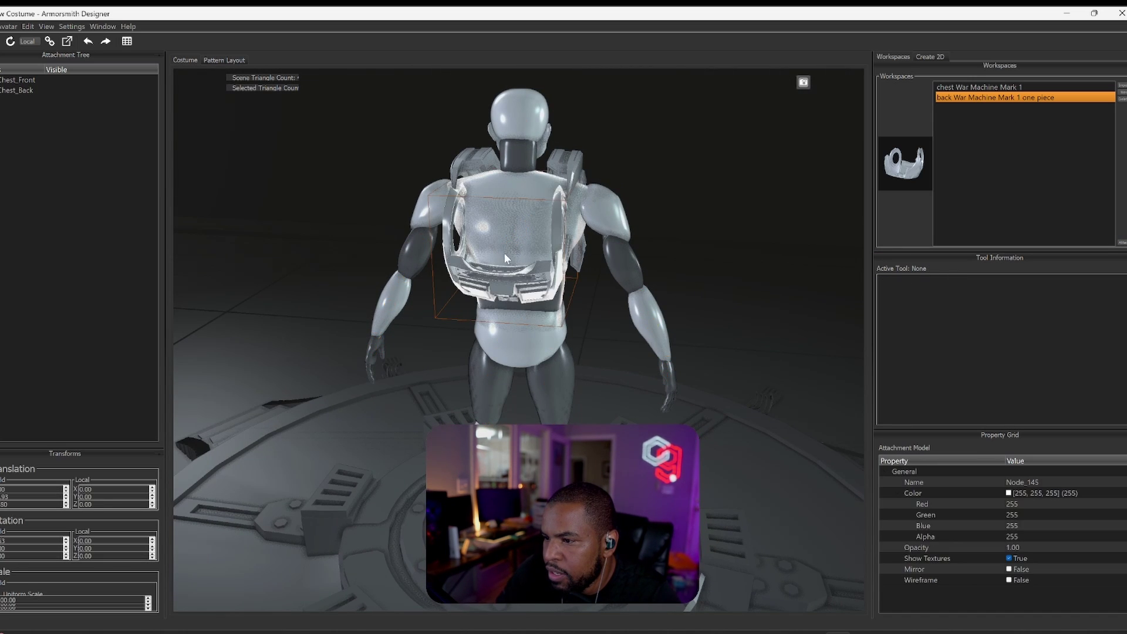
right_click_drag(512, 244, 618, 294)
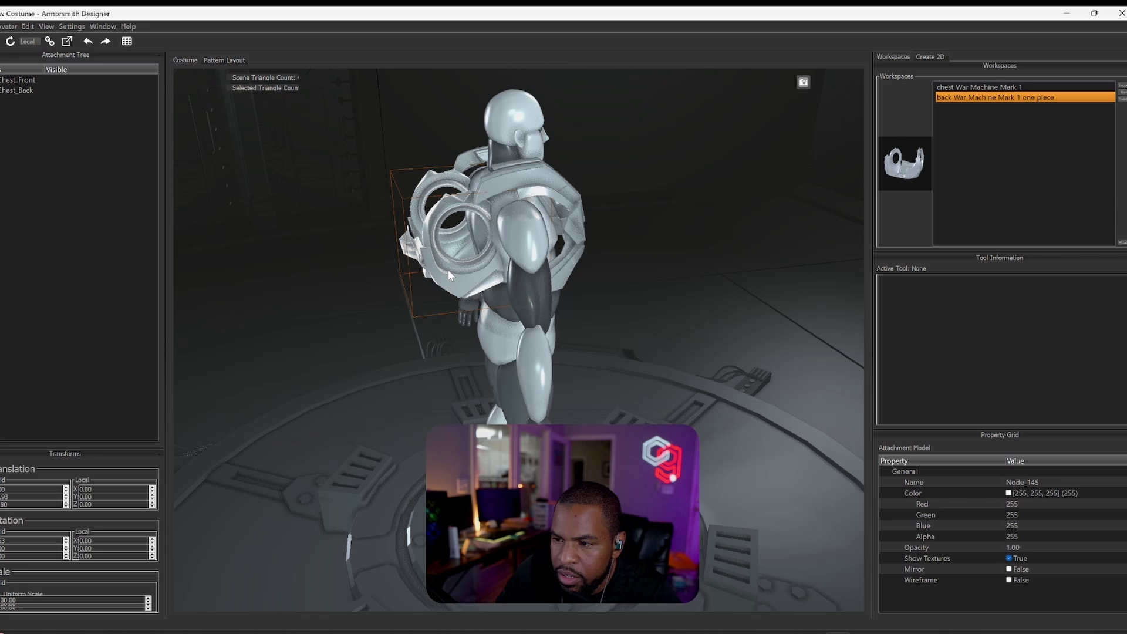
- Rotate the back piece to -91.38° on X and scale it up to 120
left_click(449, 277)
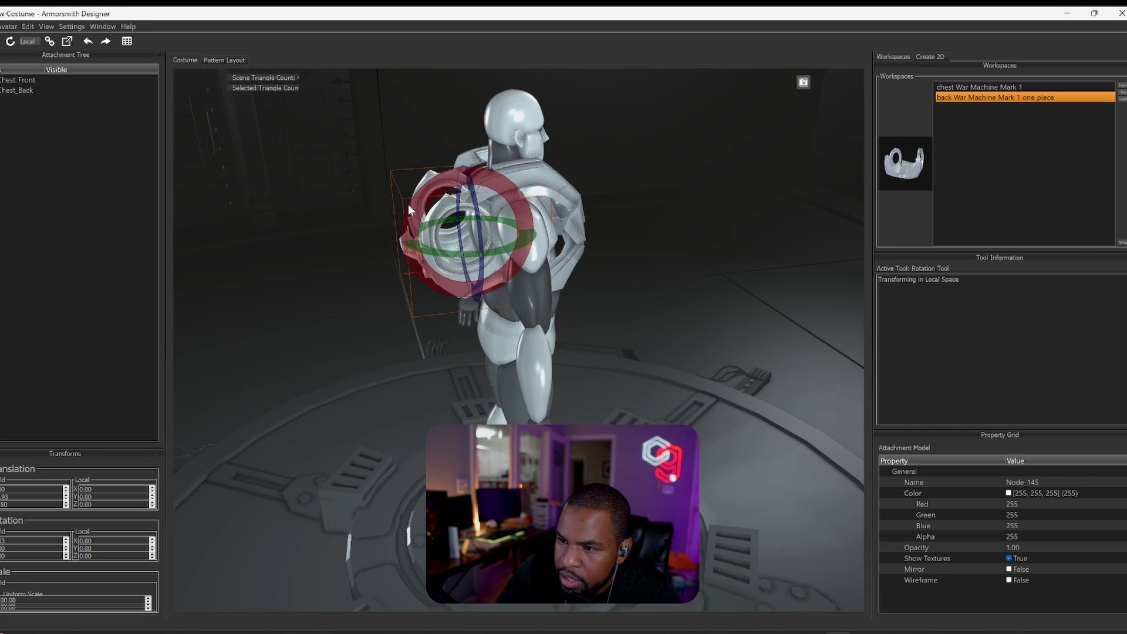
left_click_drag(408, 204, 463, 252)
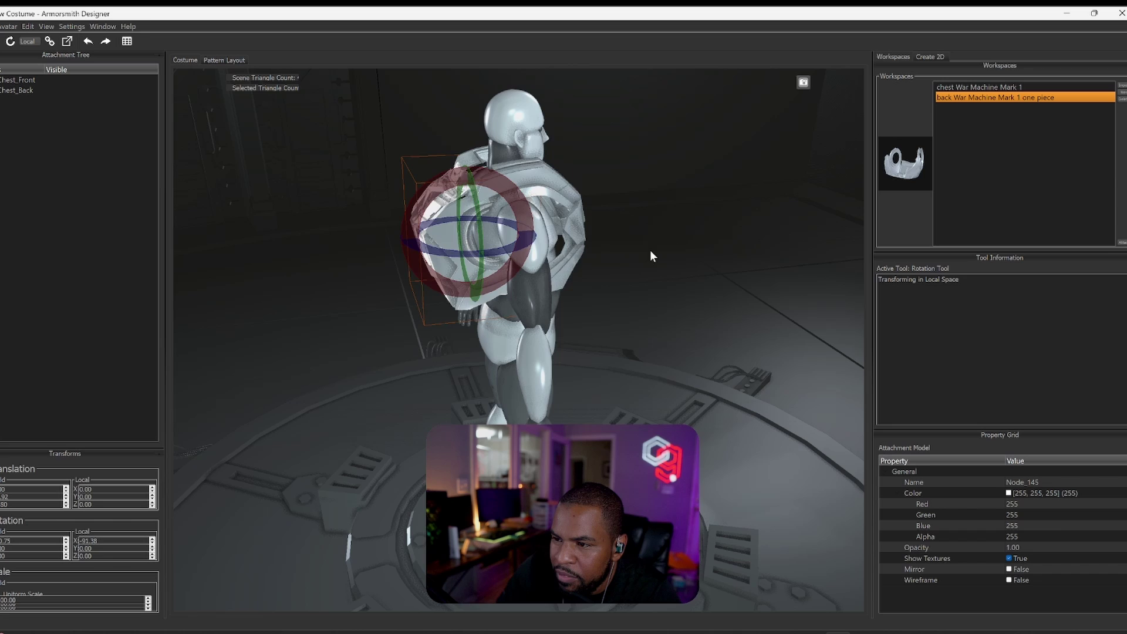
mouse_move(649, 256)
left_mouse_down()
mouse_move(734, 244)
mouse_move(656, 258)
left_mouse_up()
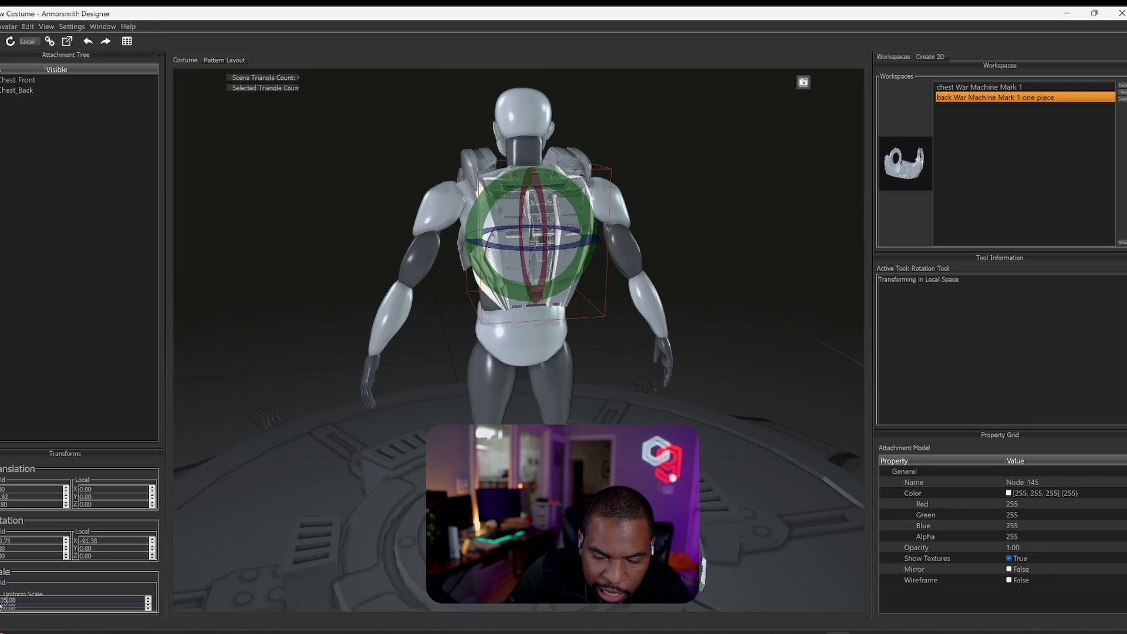
scroll(1, 603, "up", 1)
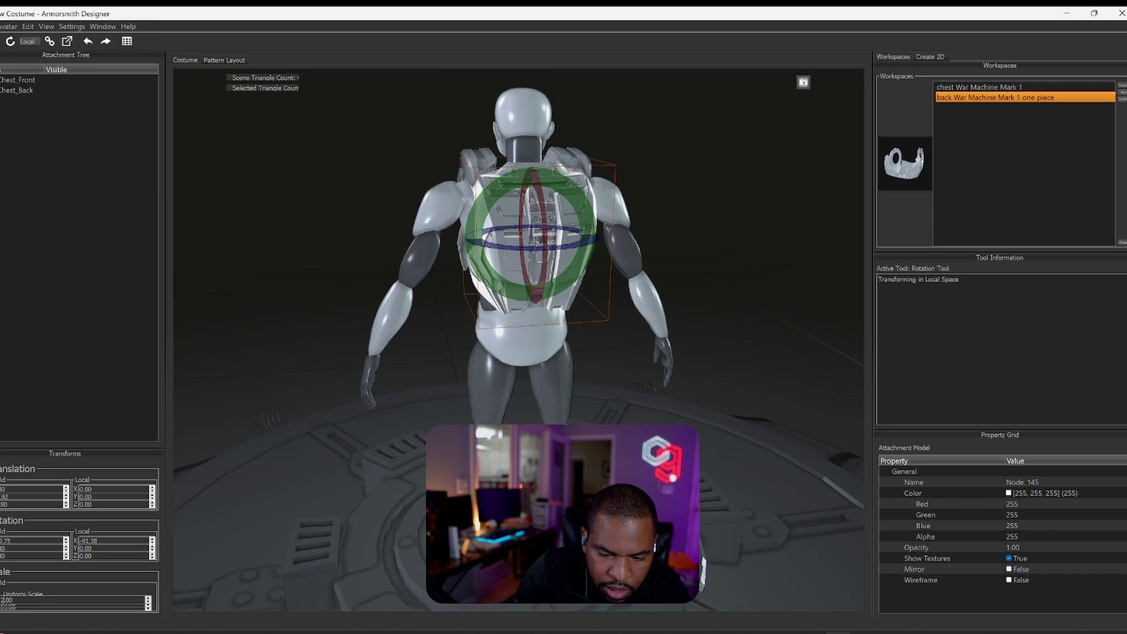
scroll(3, 600, "up", 1)
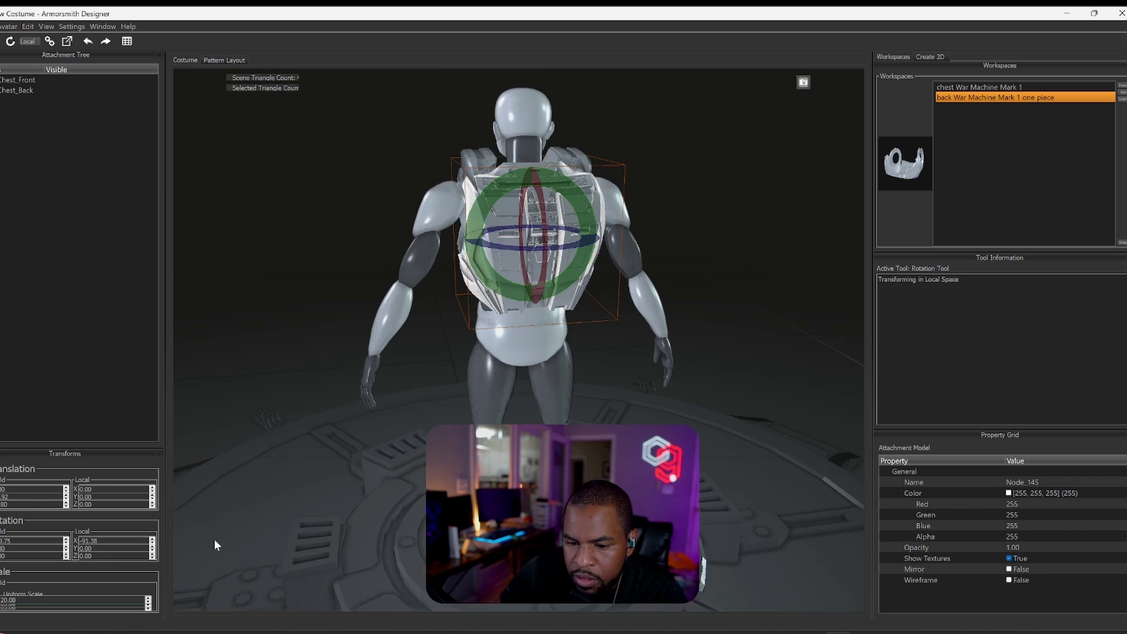
middle_click_drag(325, 478, 471, 340)
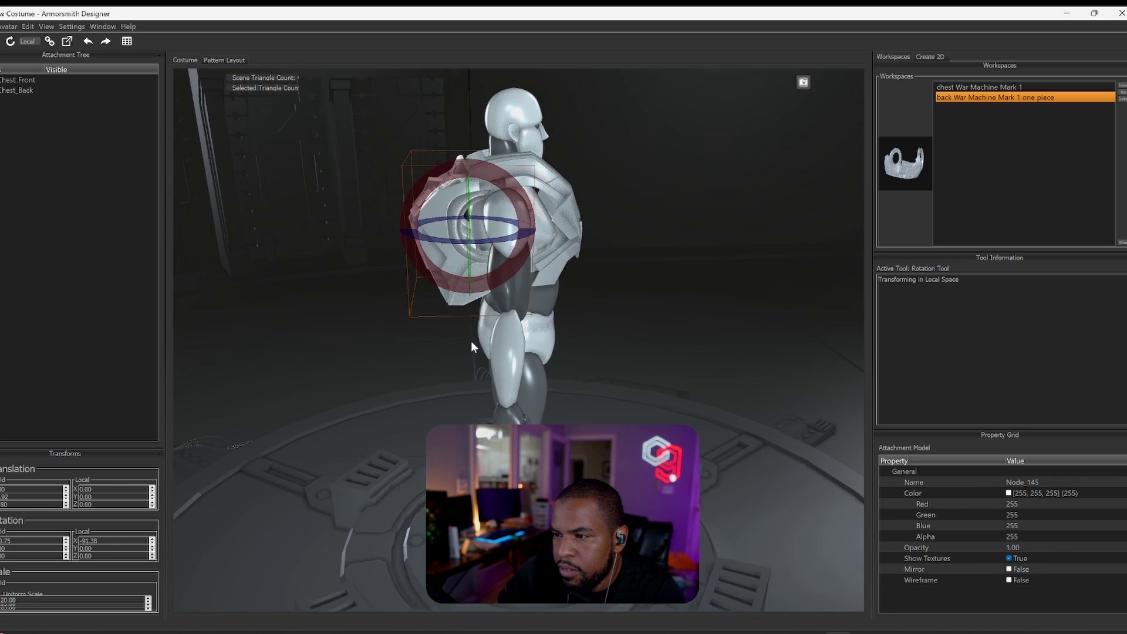
left_click(586, 216)
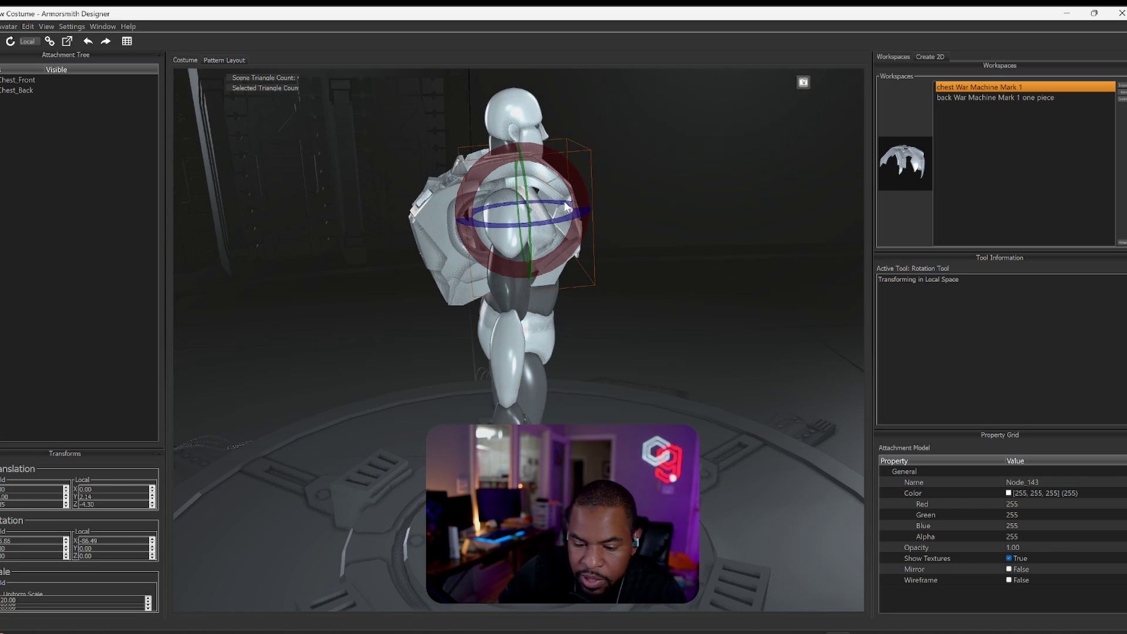
- Move the chest piece aside and raise the back piece into place on the torso
key("w")
left_click_drag(566, 209, 621, 212)
left_click(451, 235)
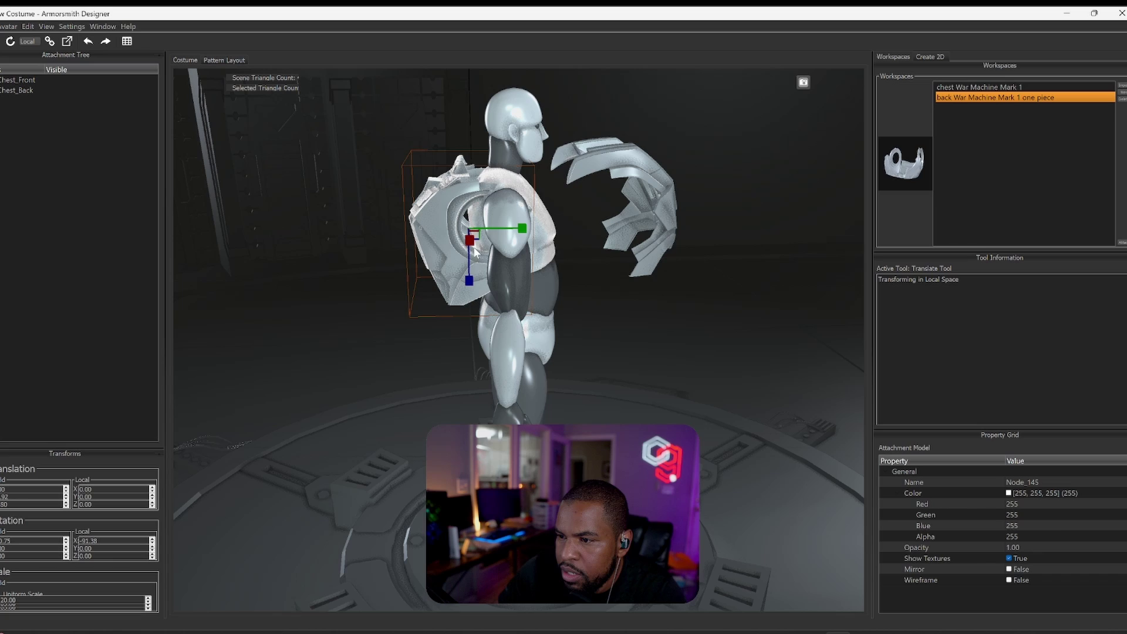
left_click_drag(473, 247, 543, 216)
mouse_move(543, 216)
right_mouse_down()
mouse_move(571, 254)
mouse_move(572, 166)
mouse_move(542, 217)
mouse_move(581, 234)
mouse_move(536, 213)
right_mouse_up()
left_click_drag(536, 212, 544, 215)
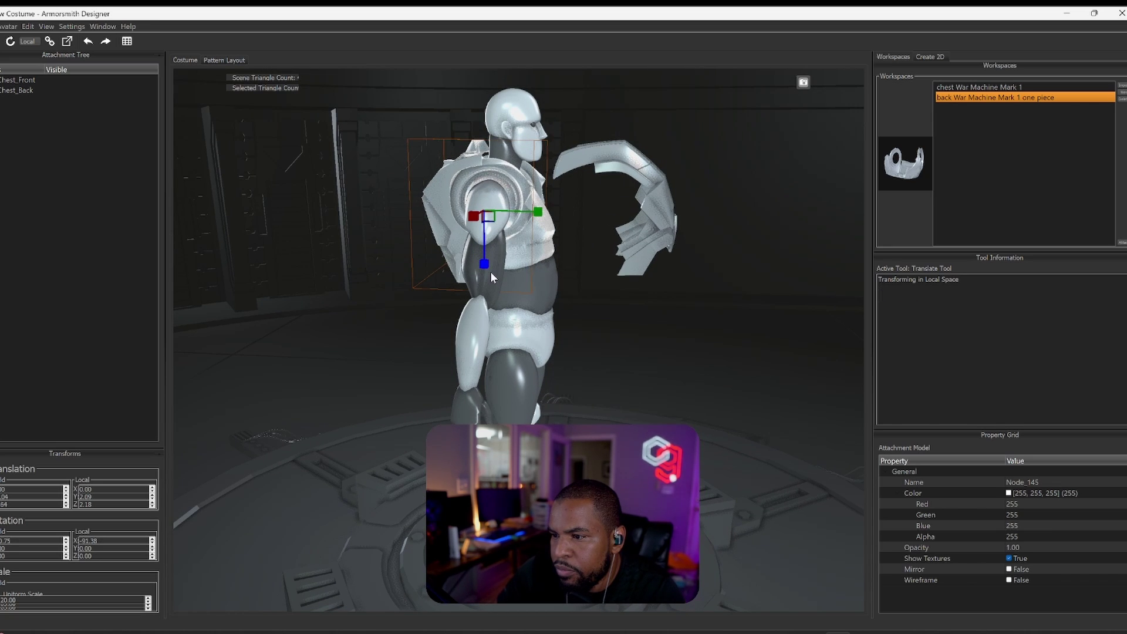
left_click_drag(488, 262, 515, 255)
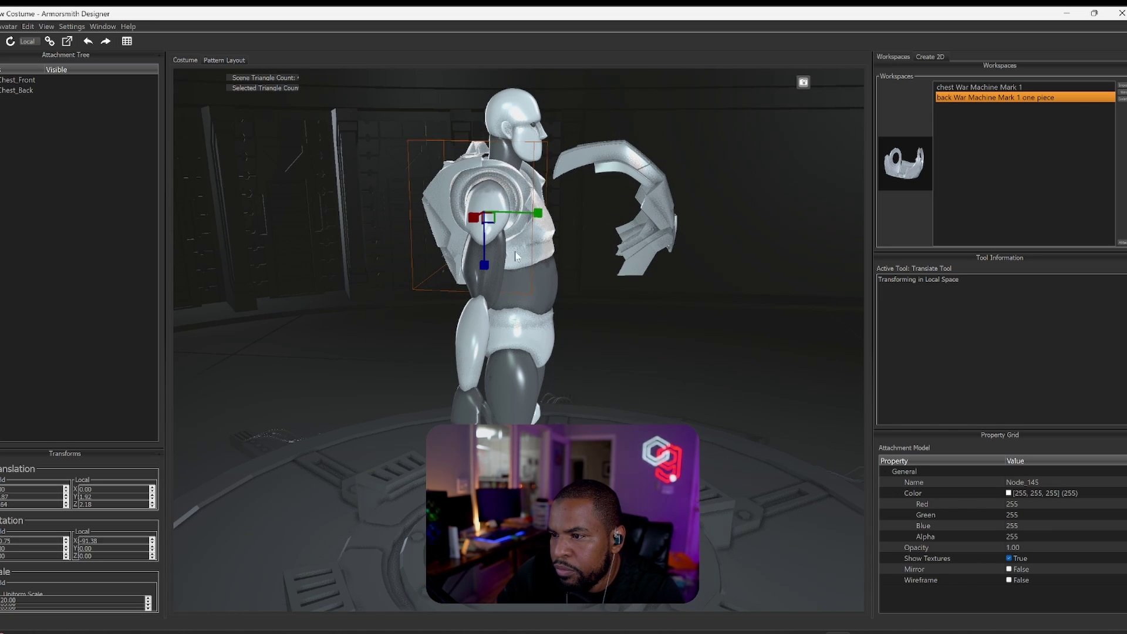
left_click_drag(538, 214, 548, 222)
- Bring the floating chest piece onto the torso, raise it, and tilt it about 1.7 degrees
left_click(638, 246)
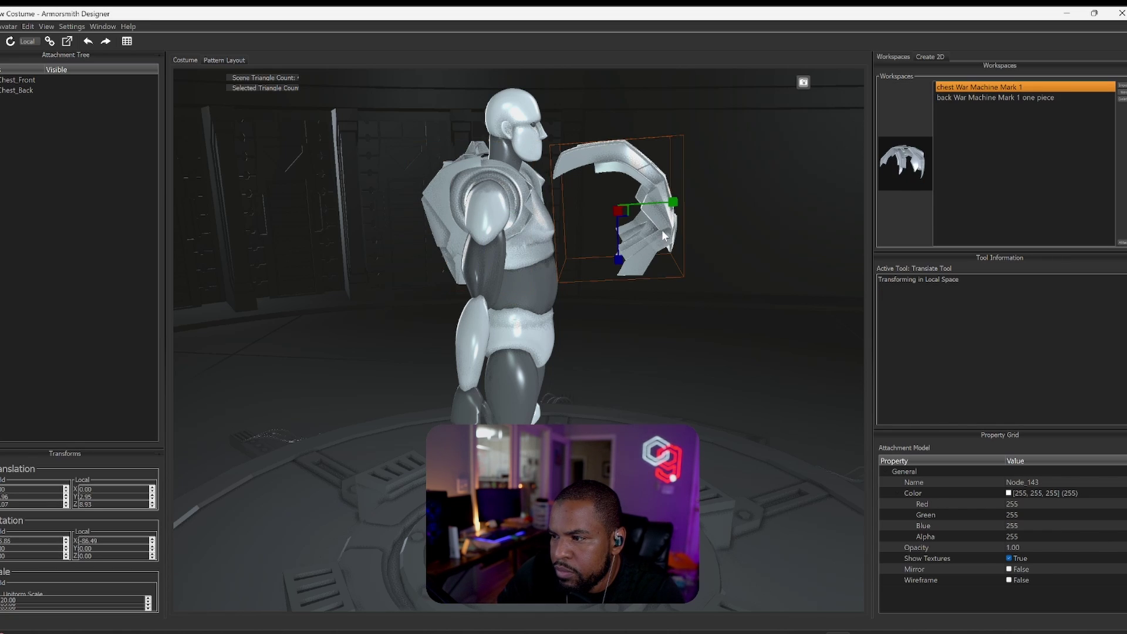
left_click_drag(656, 230, 574, 216)
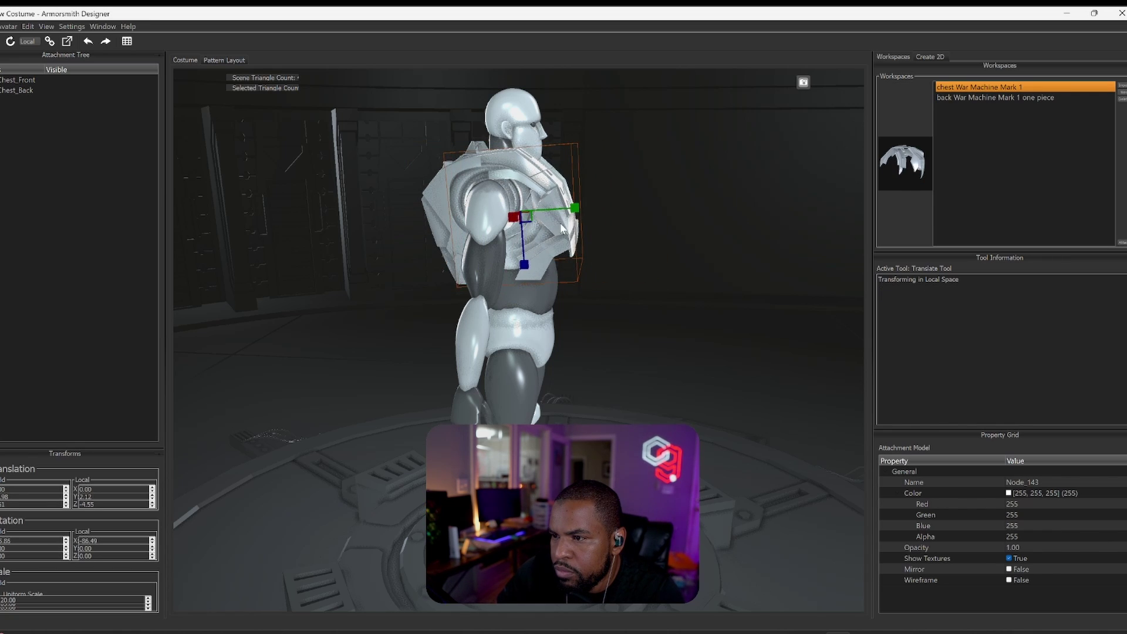
left_click_drag(524, 265, 525, 257)
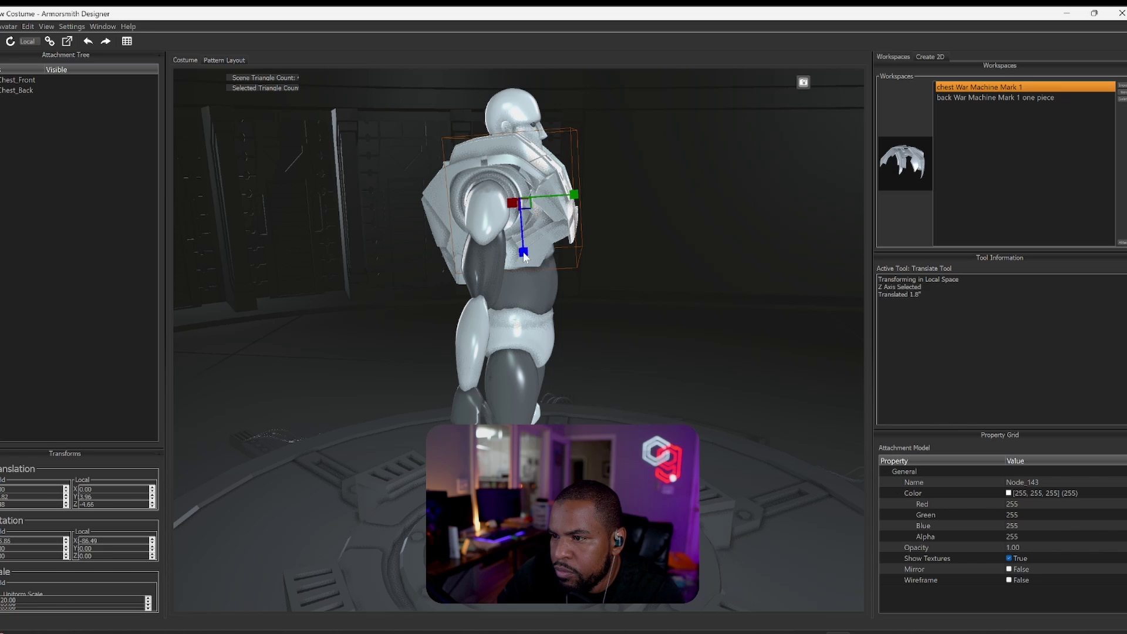
key("e")
left_click_drag(573, 218, 564, 203)
key("w")
- From a closer view, lower the chest piece slightly to local Y 3.68 and Z -5.73
scroll(515, 227, "up", 3)
right_click_drag(488, 199, 512, 401)
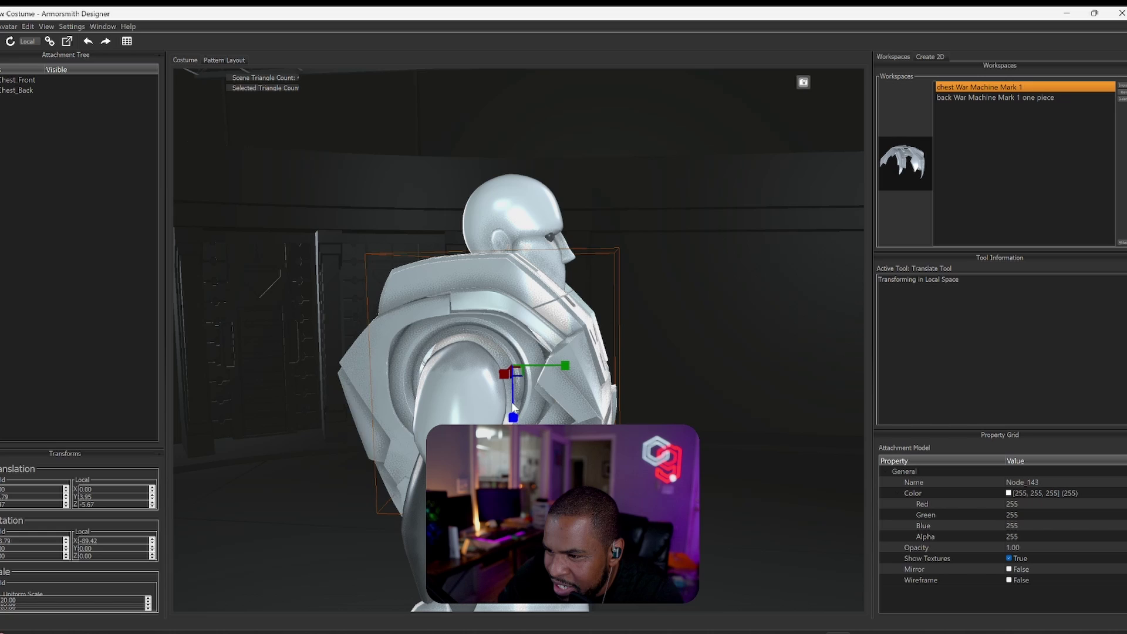
left_click_drag(513, 416, 513, 417)
scroll(516, 396, "up", 2)
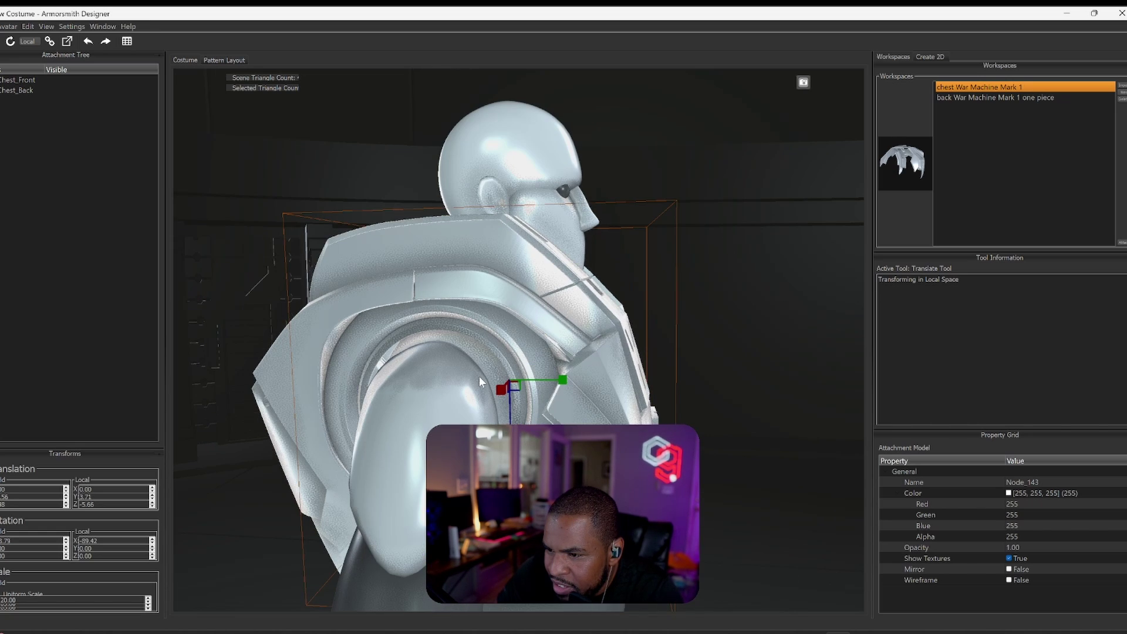
left_click_drag(510, 411, 510, 413)
left_click_drag(562, 381, 565, 383)
right_click_drag(583, 386, 733, 367)
left_click(601, 343)
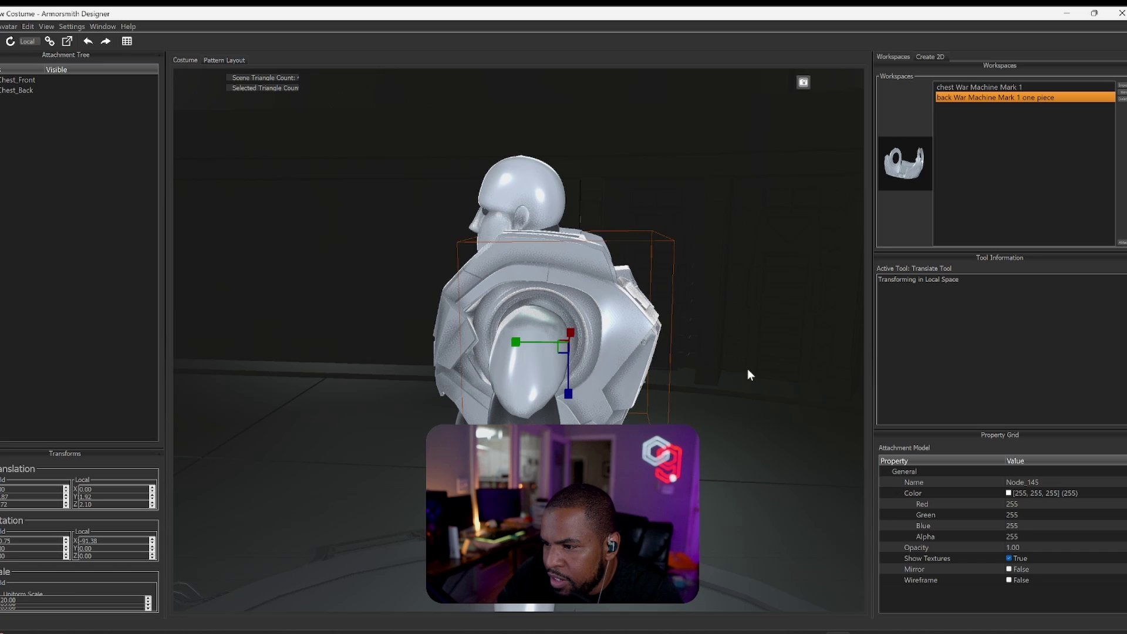
- Tilt the back piece about 2 degrees and shift it slightly along its Y axis
right_click(735, 370)
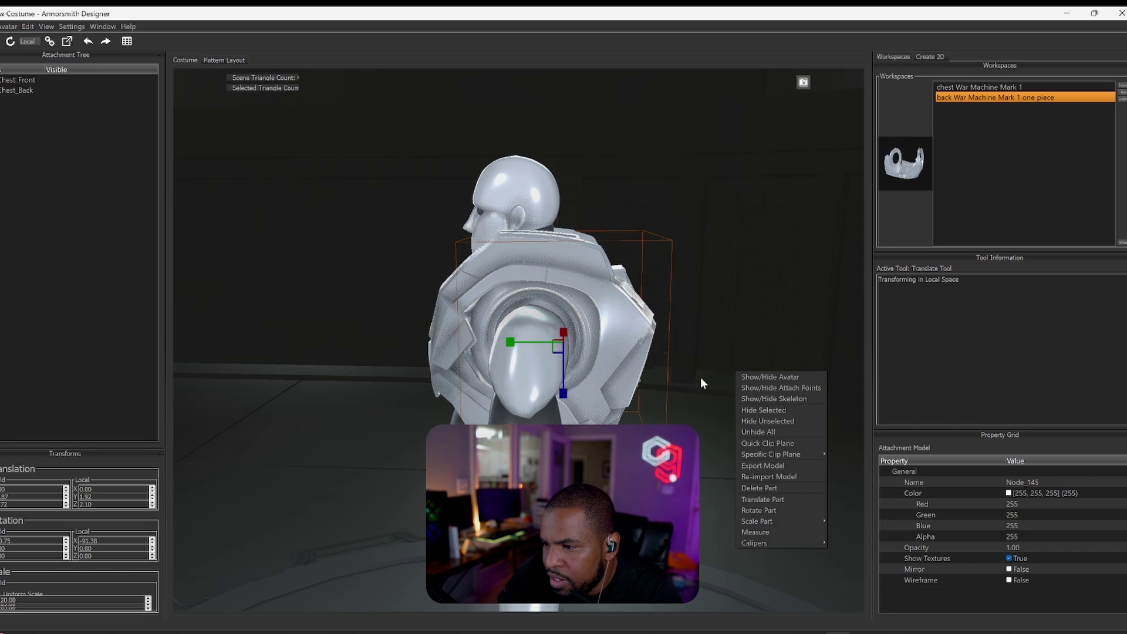
left_click(700, 376)
key("e")
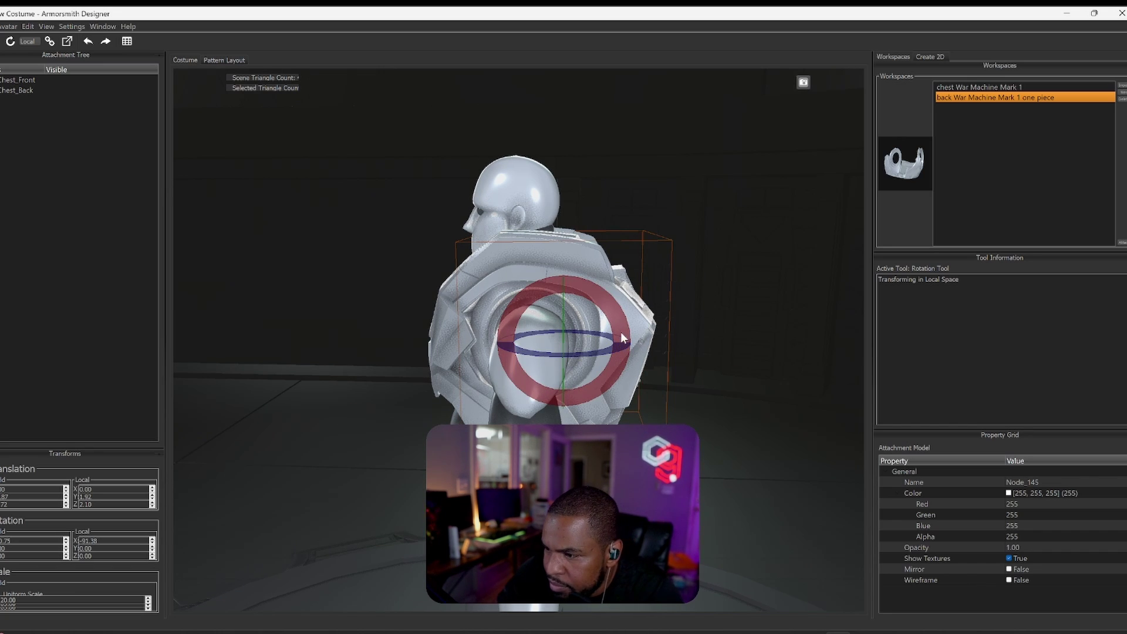
right_click_drag(621, 326, 550, 404)
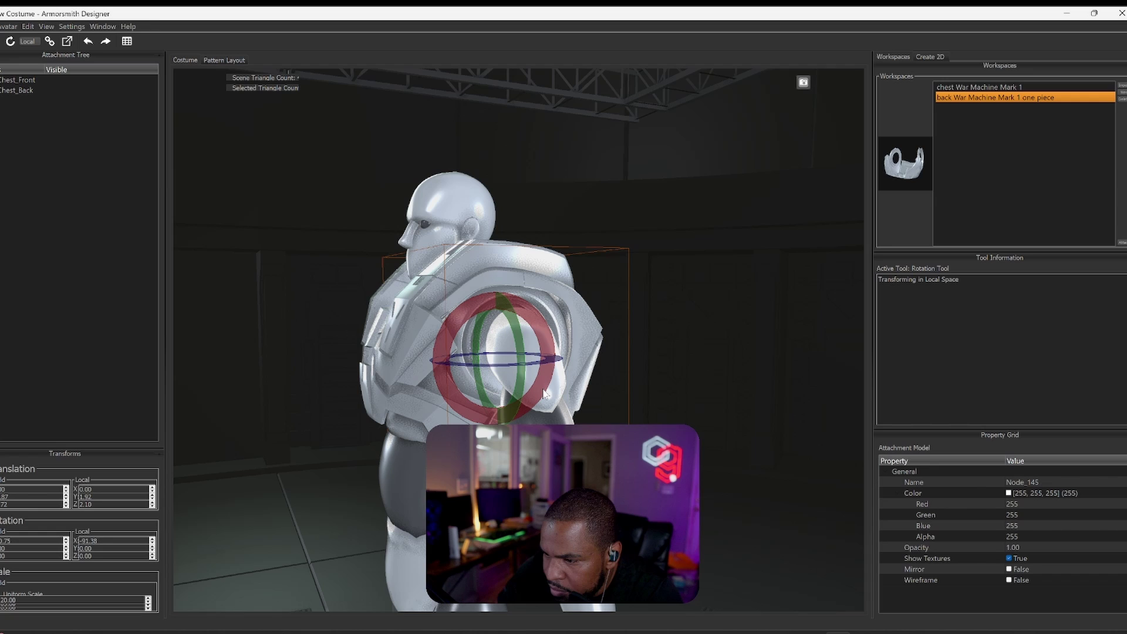
left_click_drag(544, 392, 580, 317)
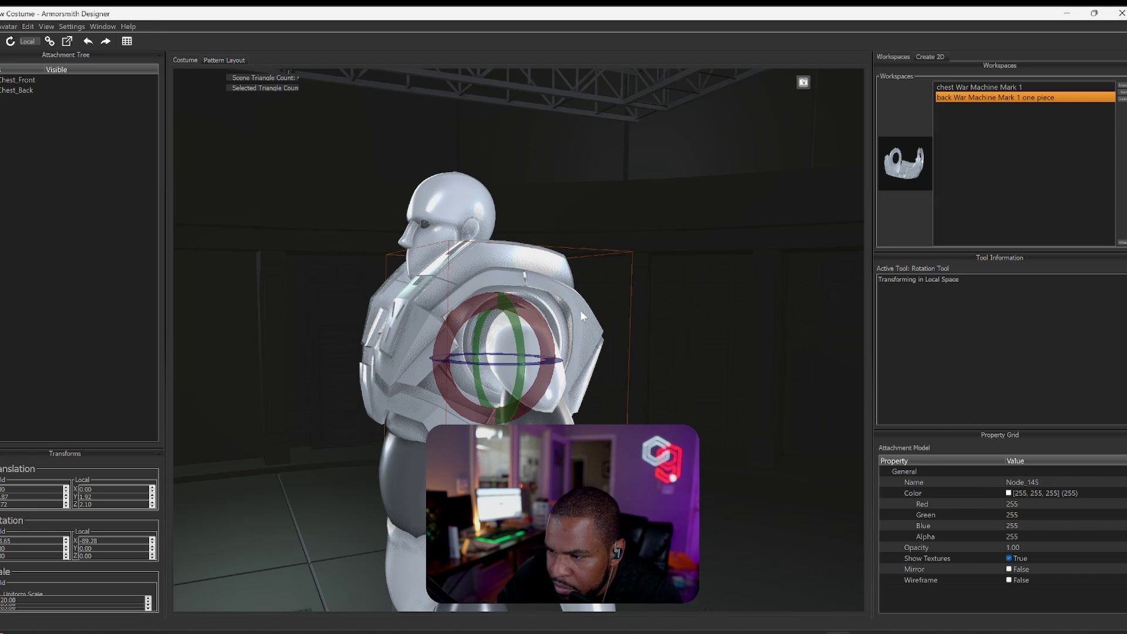
key("w")
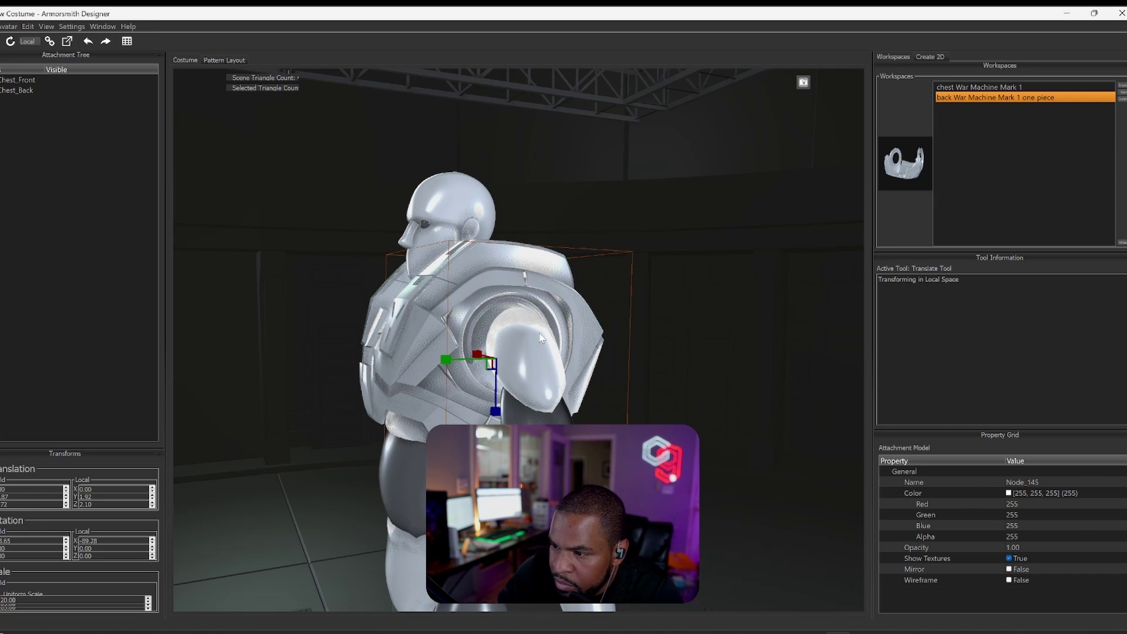
left_click_drag(445, 361, 462, 375)
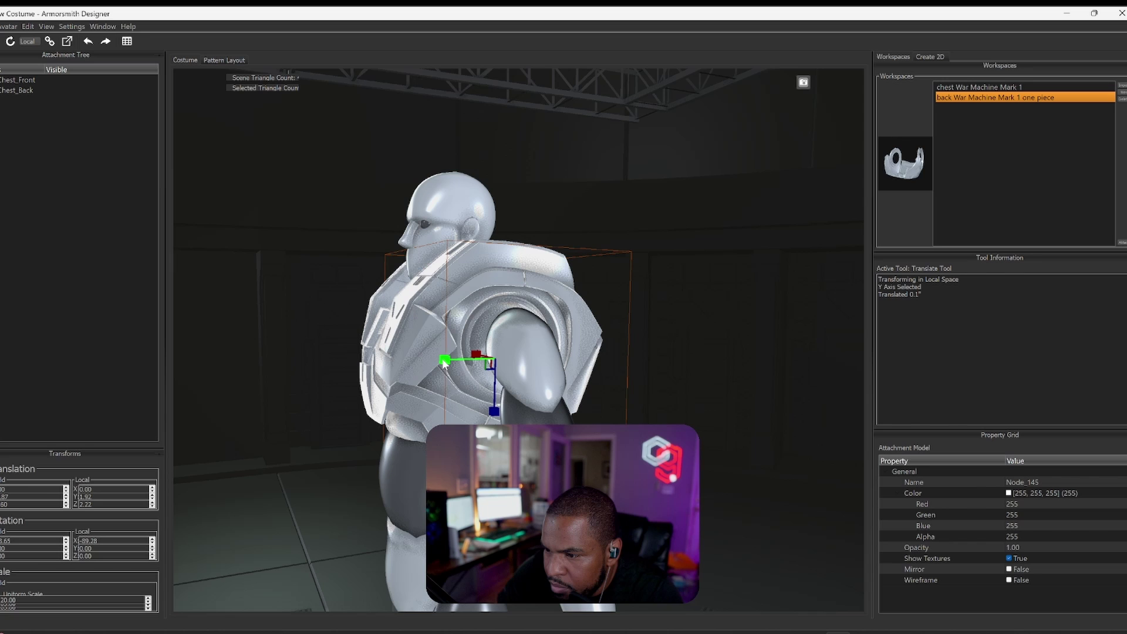
- Nudge the chest piece to local Y 3.67, Z -5.78 and check its fit
right_click_drag(601, 408, 393, 356)
left_click(434, 376)
left_click_drag(390, 346, 392, 348)
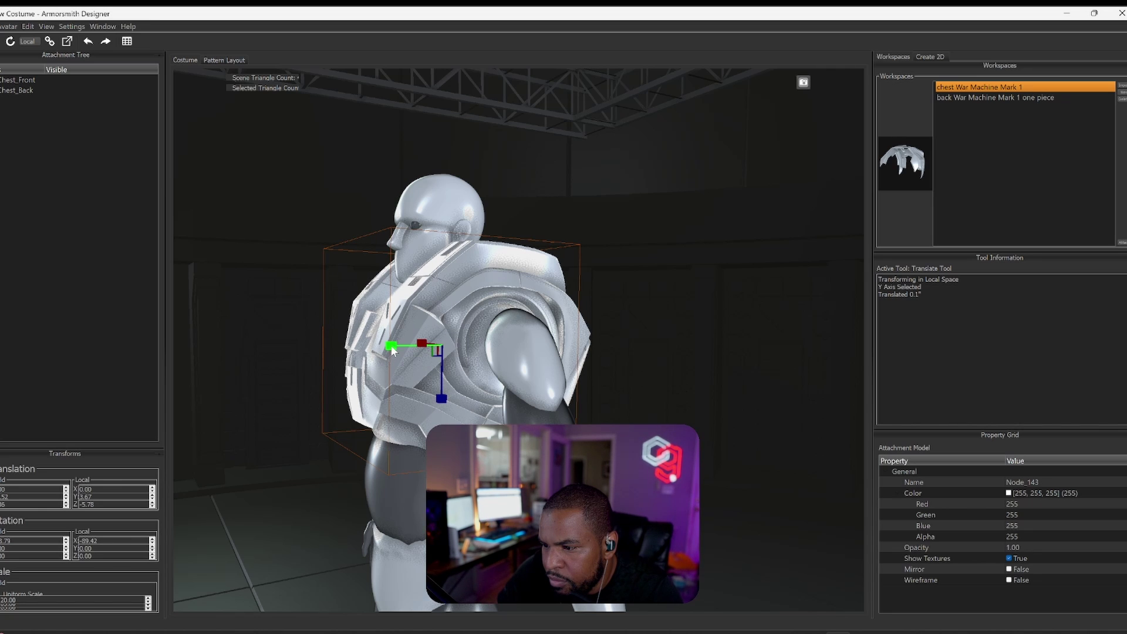
right_click_drag(543, 405, 590, 407)
mouse_move(388, 449)
right_mouse_down()
mouse_move(400, 450)
mouse_move(378, 476)
mouse_move(365, 474)
mouse_move(380, 450)
mouse_move(353, 453)
mouse_move(370, 452)
right_mouse_up()
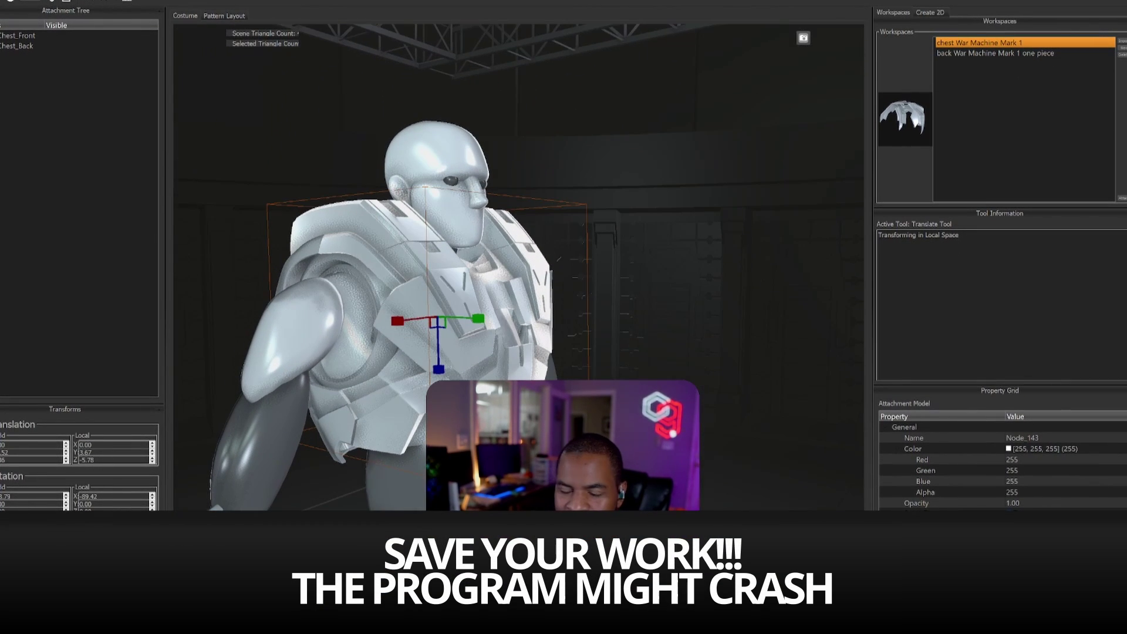
- Save the costume file through File > Save
key("alt+f")
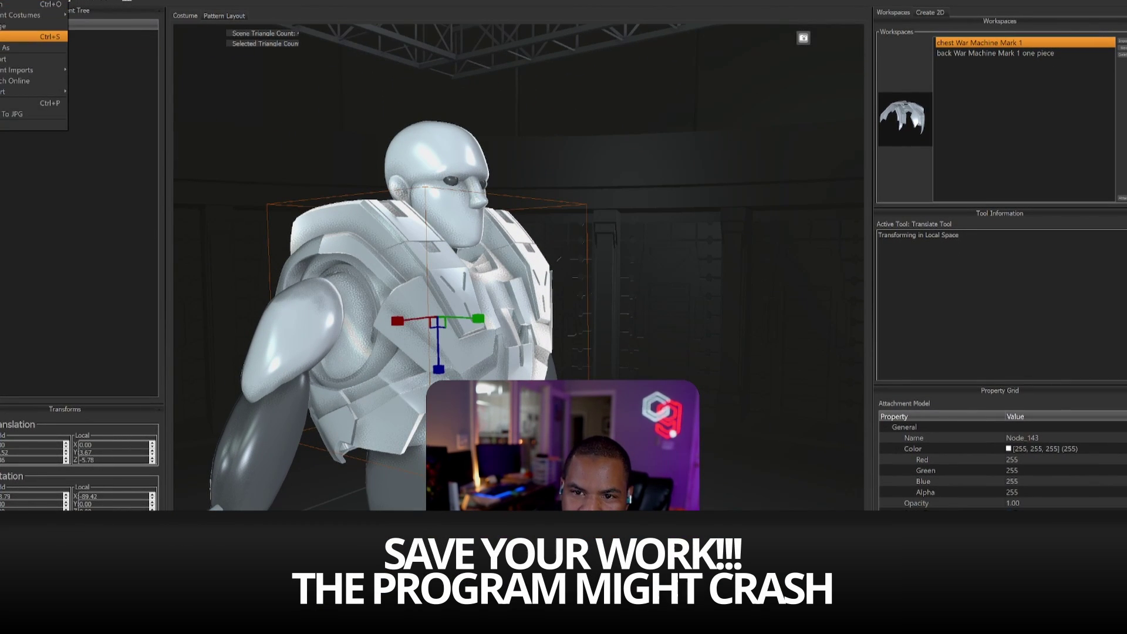
key("Return")
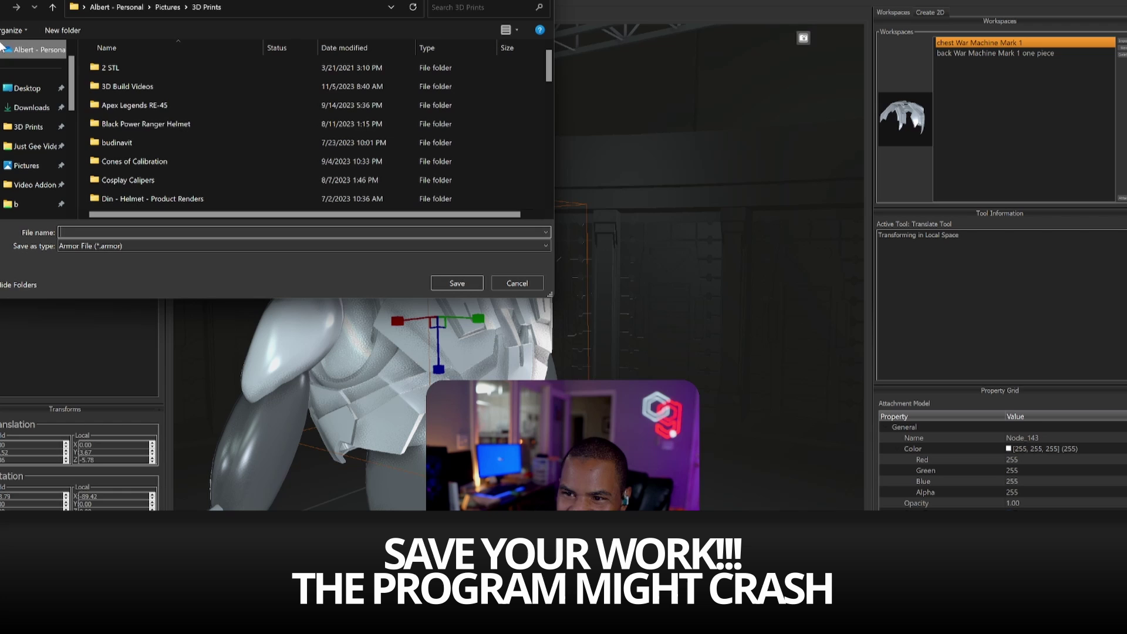
scroll(108, 195, "down", 5)
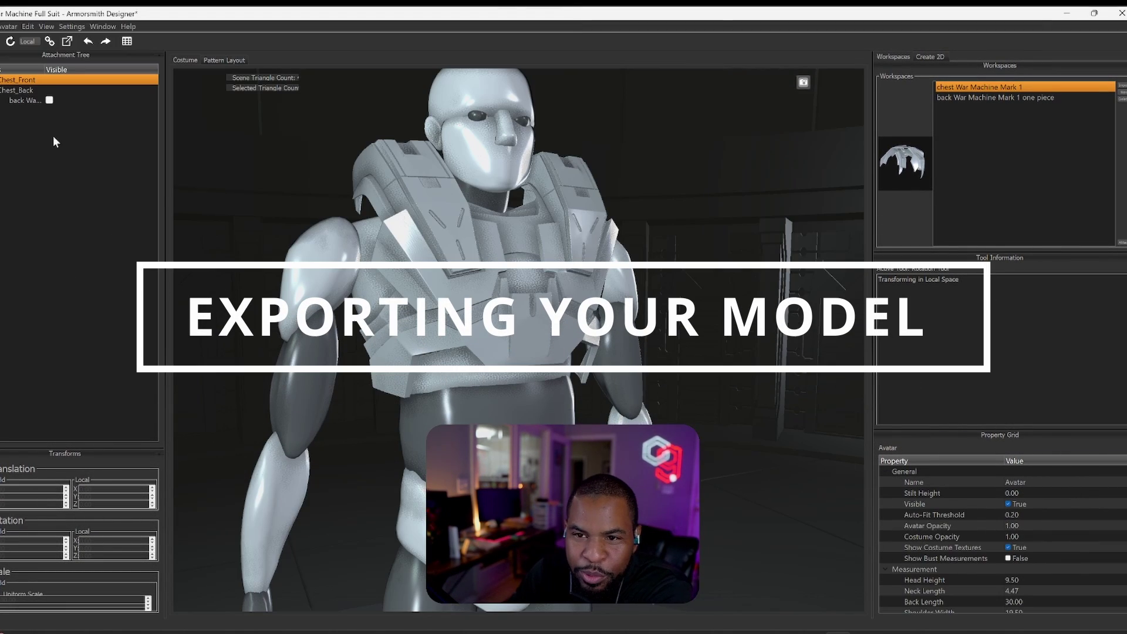
- Select the chest part under Chest_Front and bring up Export As Model > CostumeMesh
left_click(52, 79)
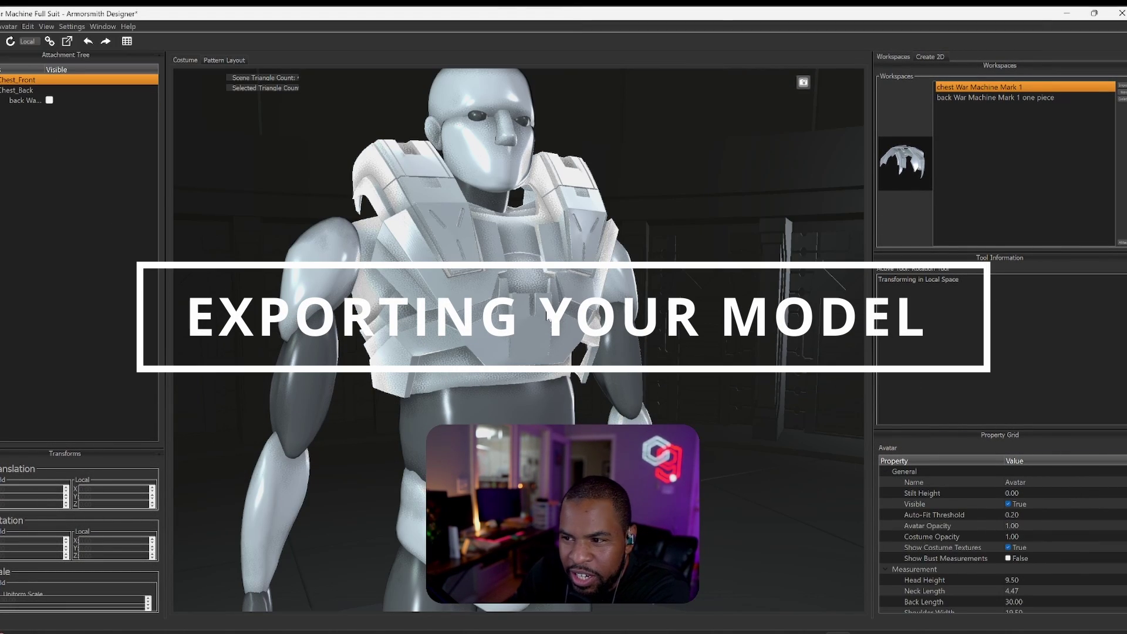
left_click(475, 303)
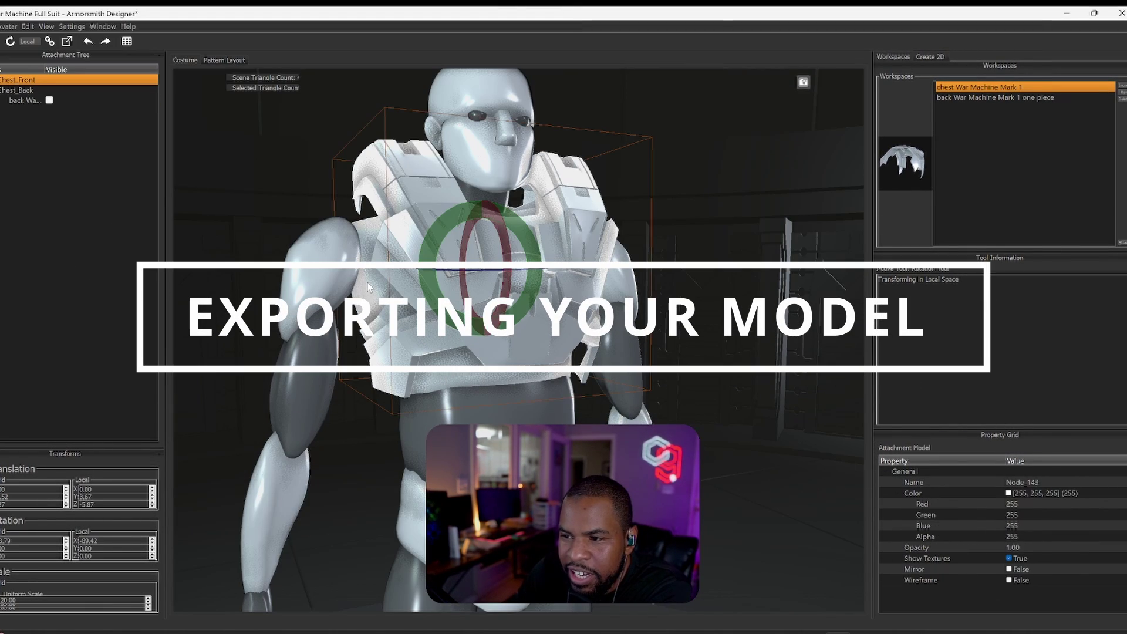
left_click(3, 84)
left_click(34, 89)
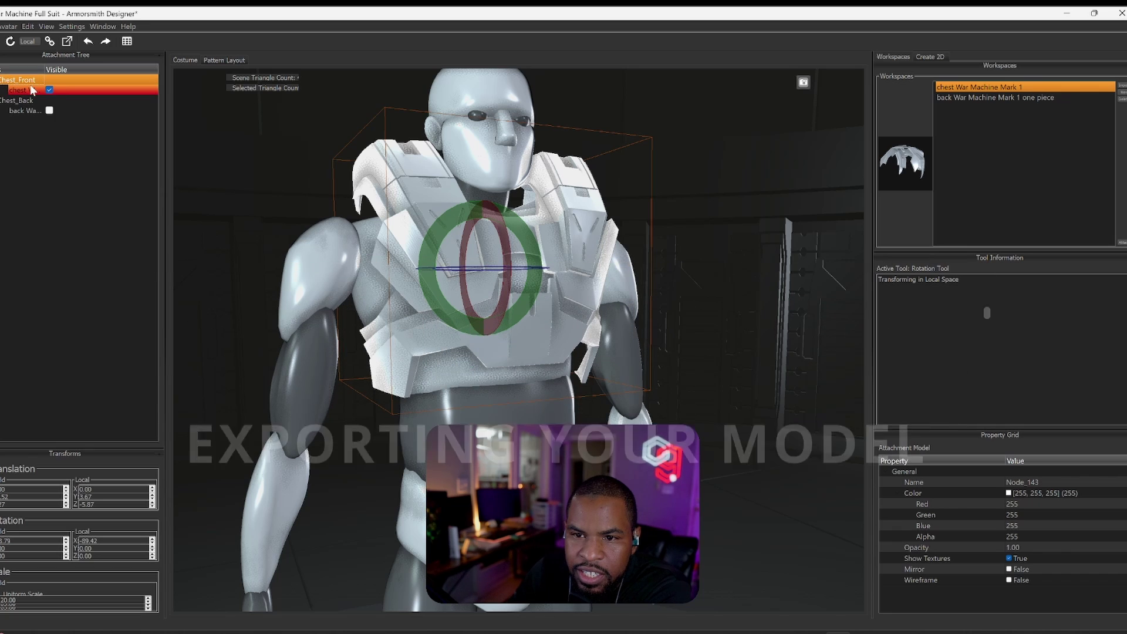
right_click(90, 93)
mouse_move(114, 106)
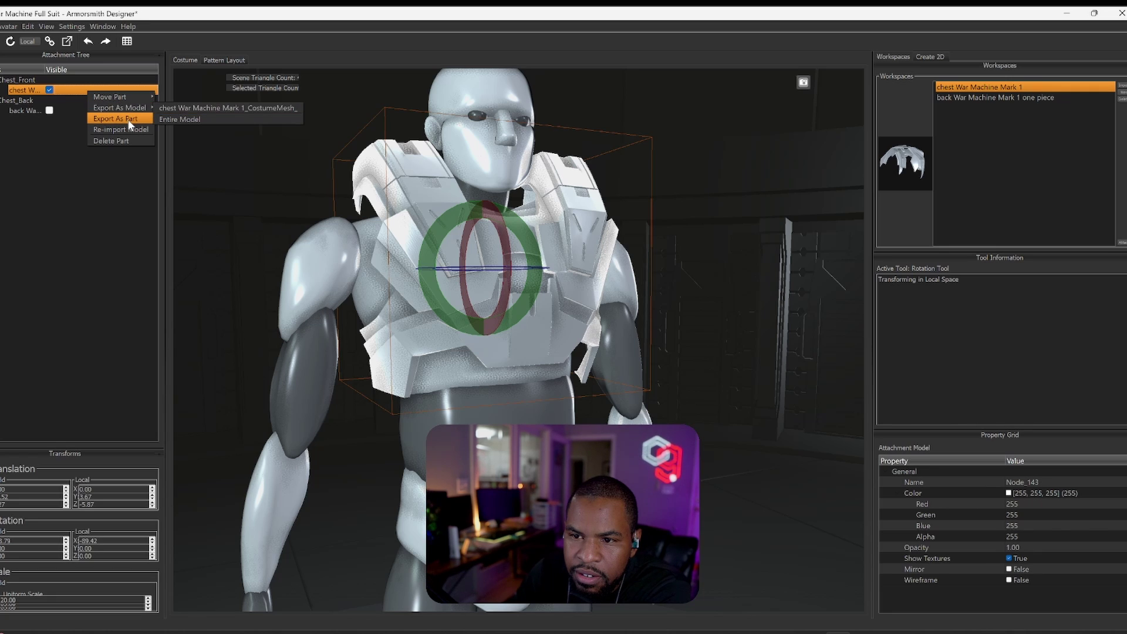
mouse_move(148, 110)
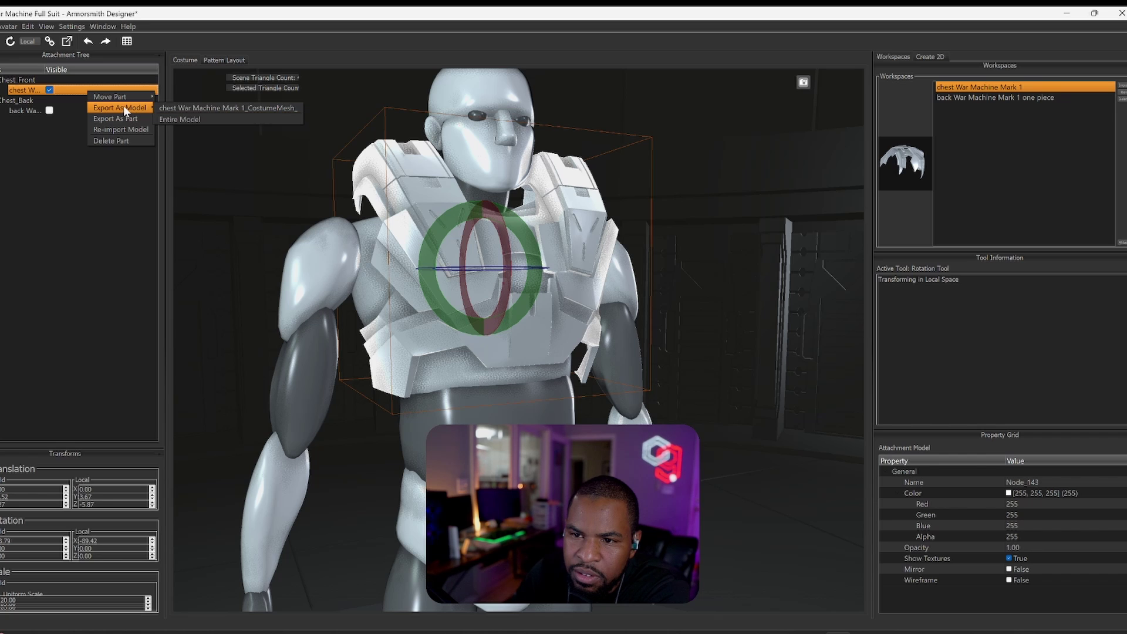
- Export the chest CostumeMesh as a model and browse into the War Machine folder
left_click(186, 108)
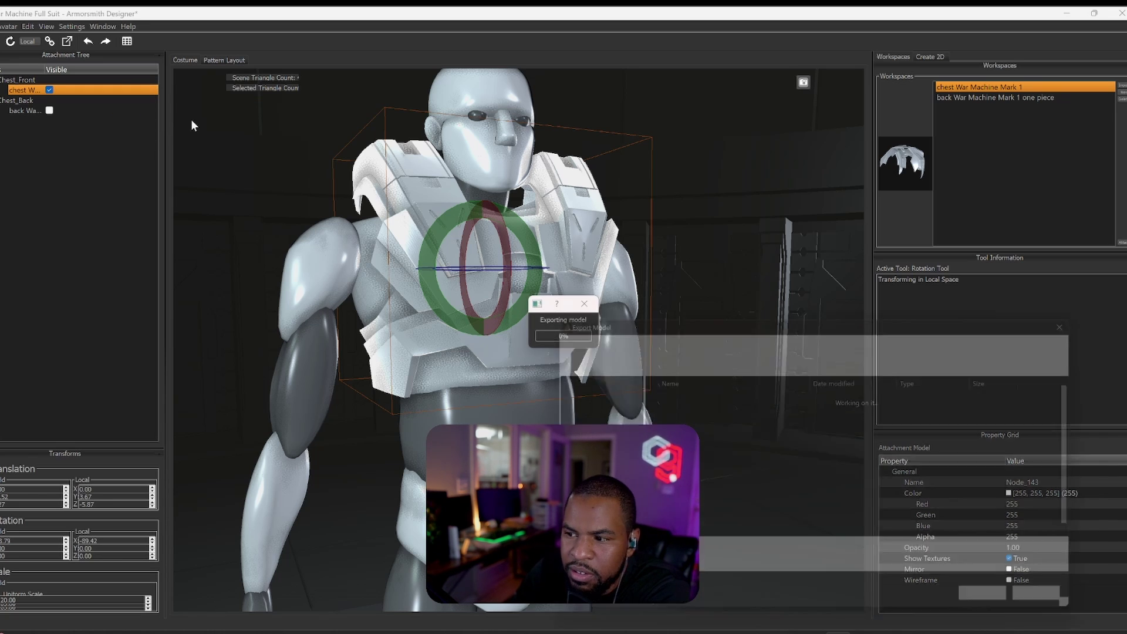
left_click_drag(636, 311, 527, 215)
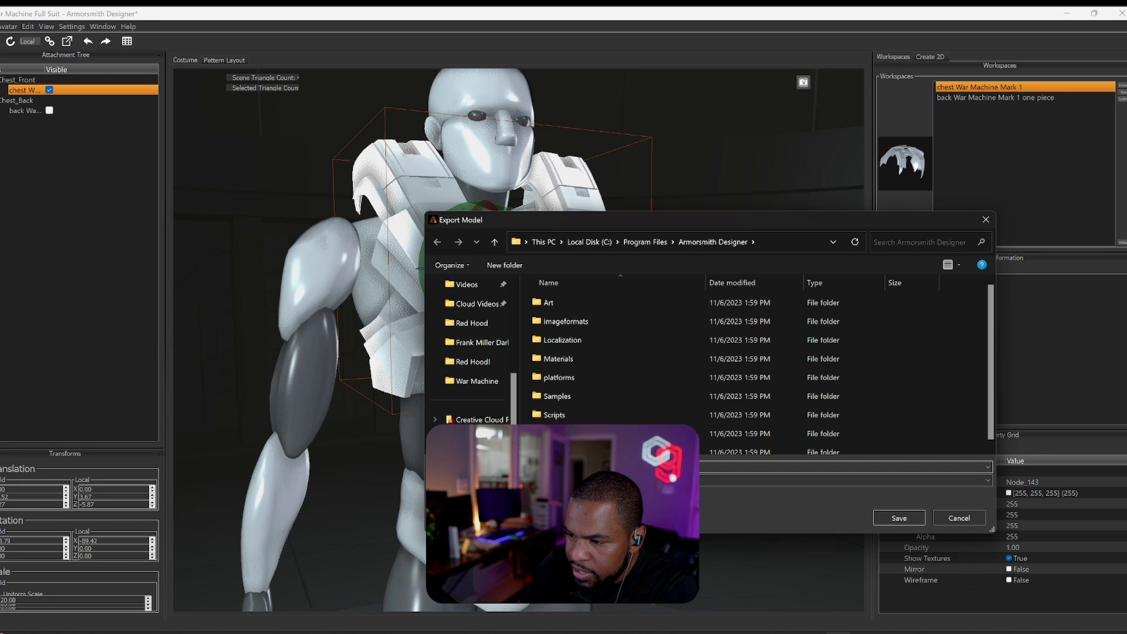
scroll(566, 402, "down", 1)
scroll(481, 350, "up", 1)
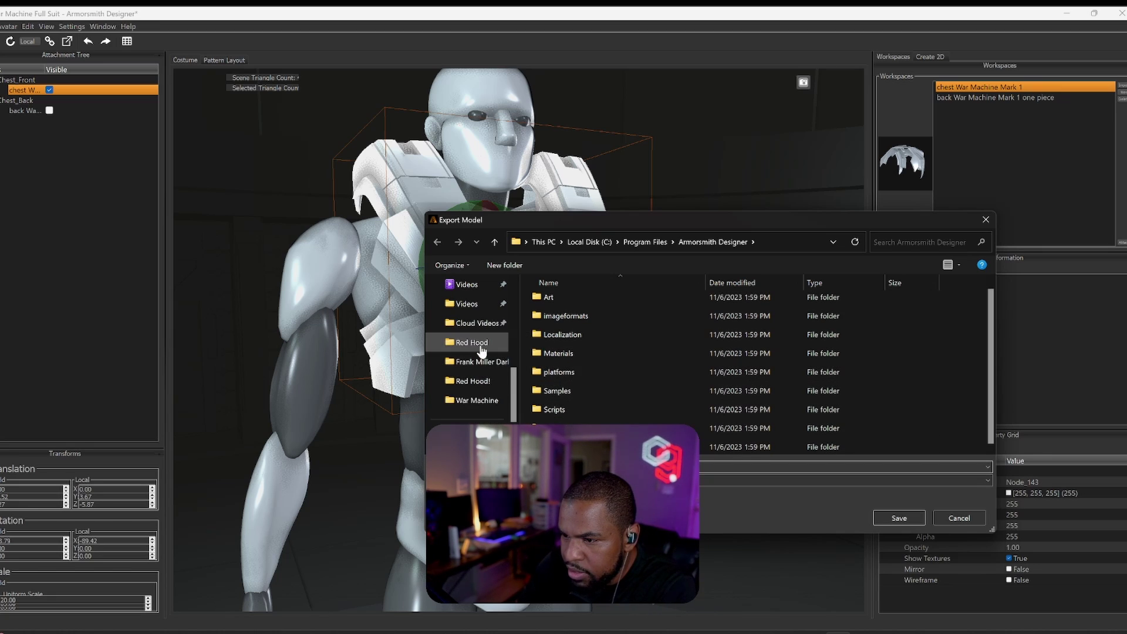
left_click(475, 400)
- Create a new folder named '101 Sized Armor' and open it
scroll(587, 375, "down", 1)
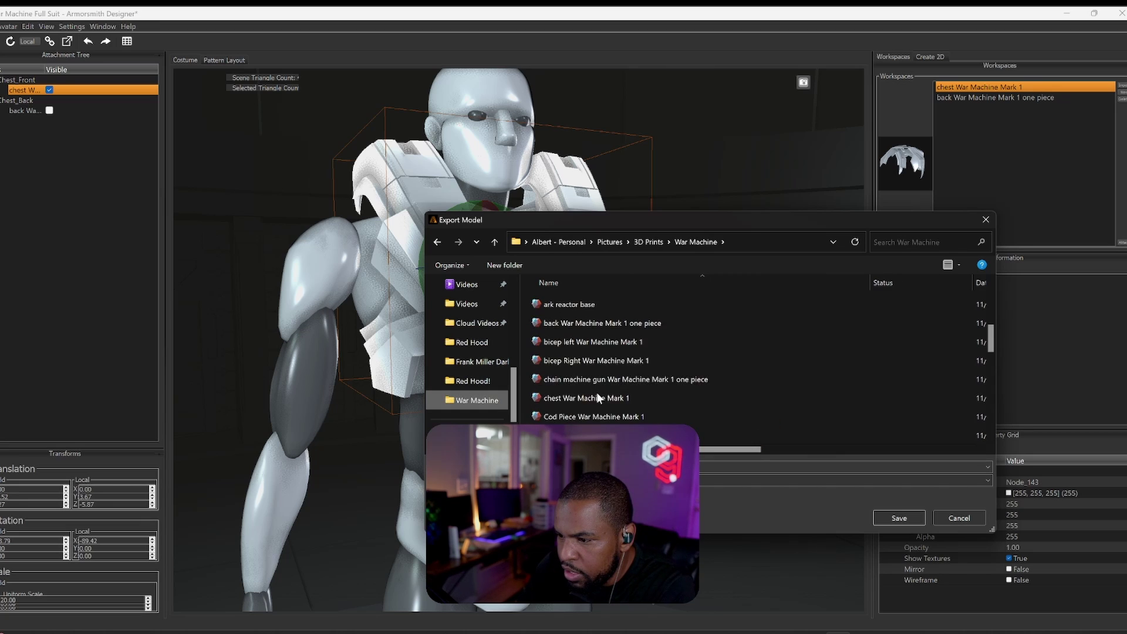
scroll(597, 392, "down", 6)
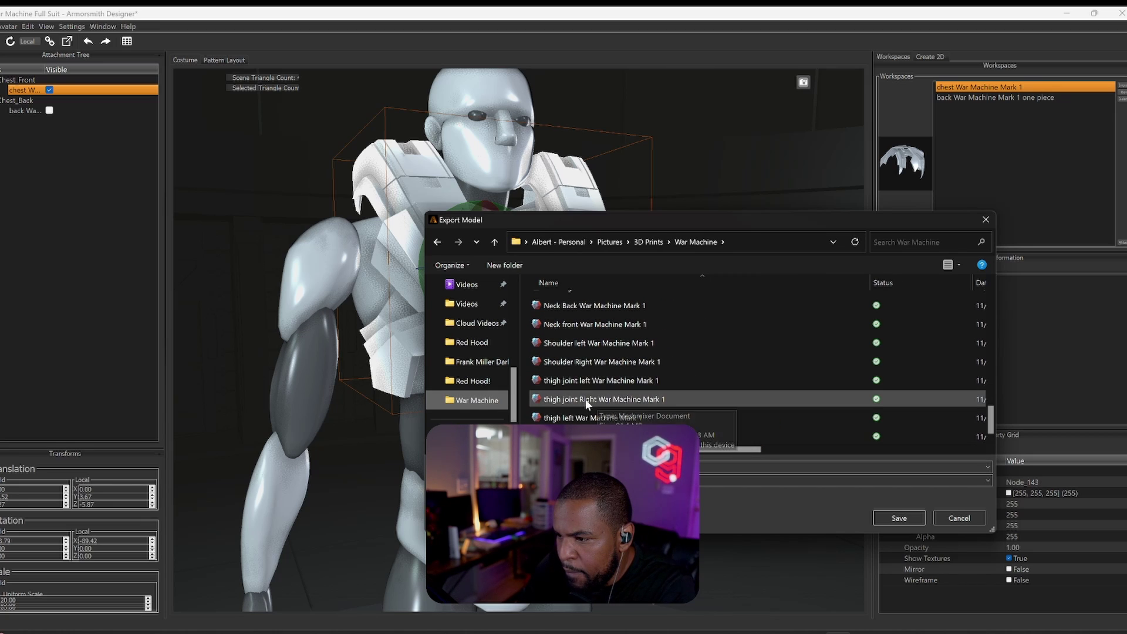
scroll(590, 398, "up", 6)
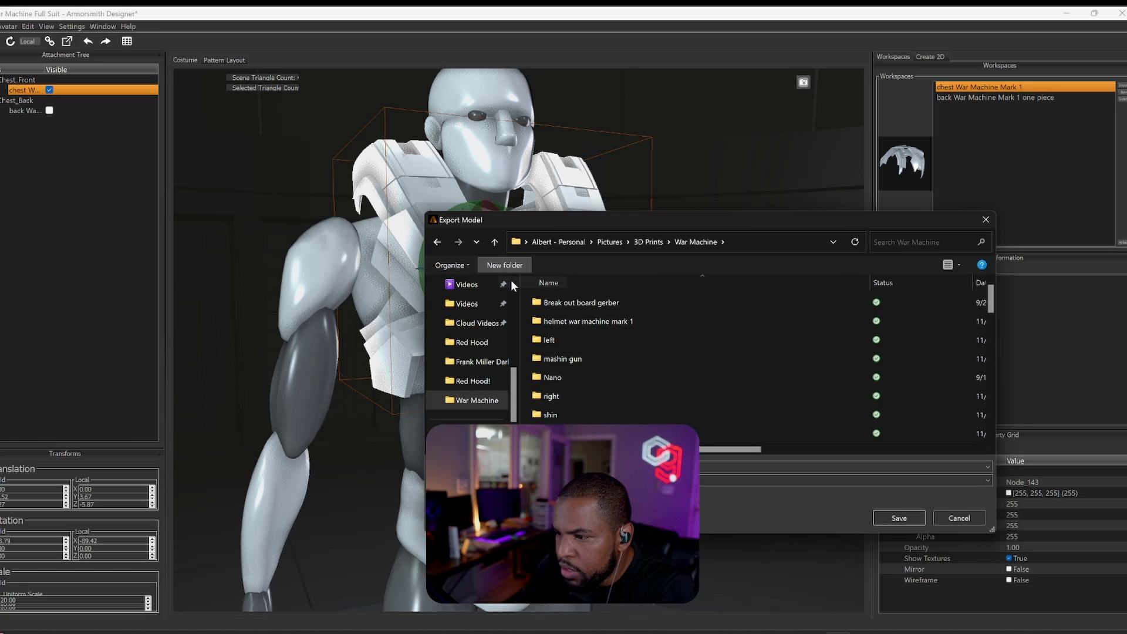
scroll(537, 293, "down", 6)
key("ctrl+shift+n")
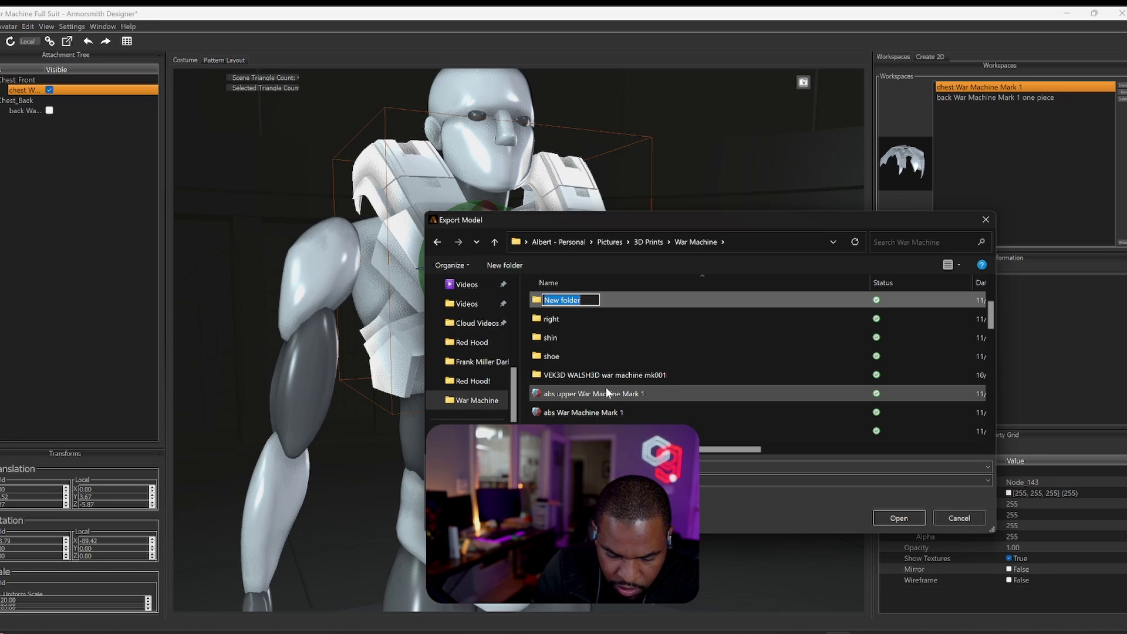
type("101 Size")
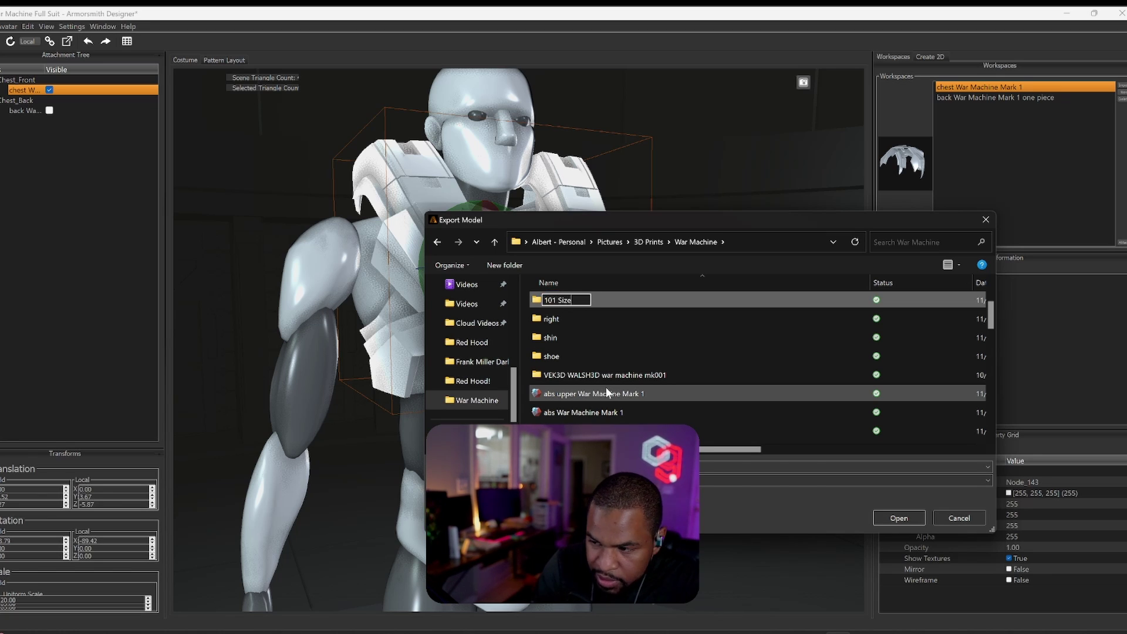
type("d")
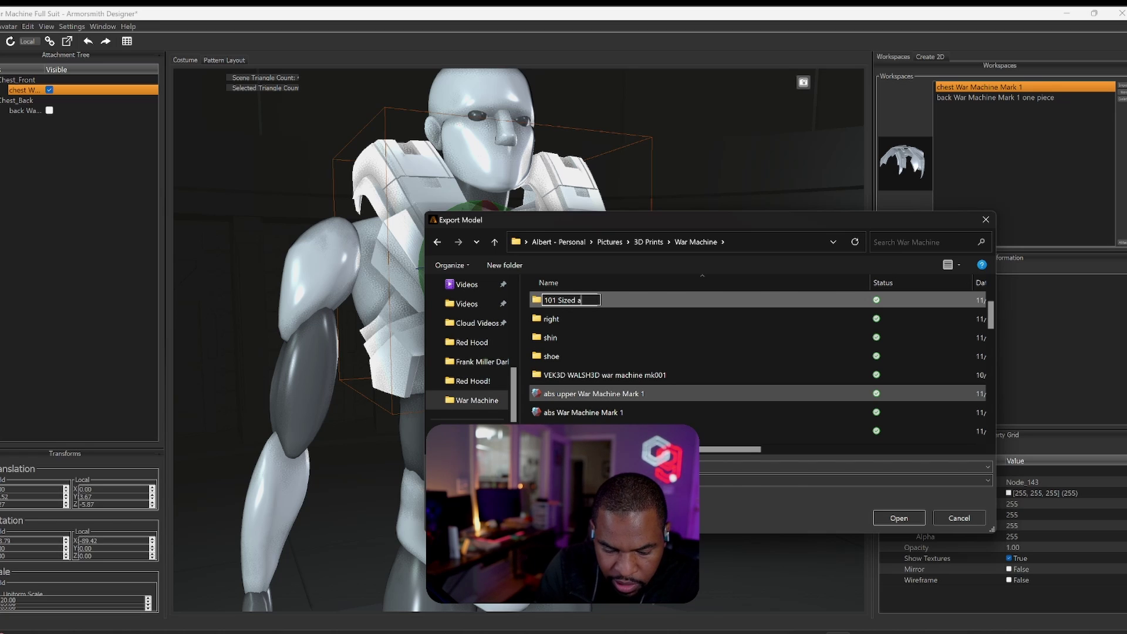
type(" Armor")
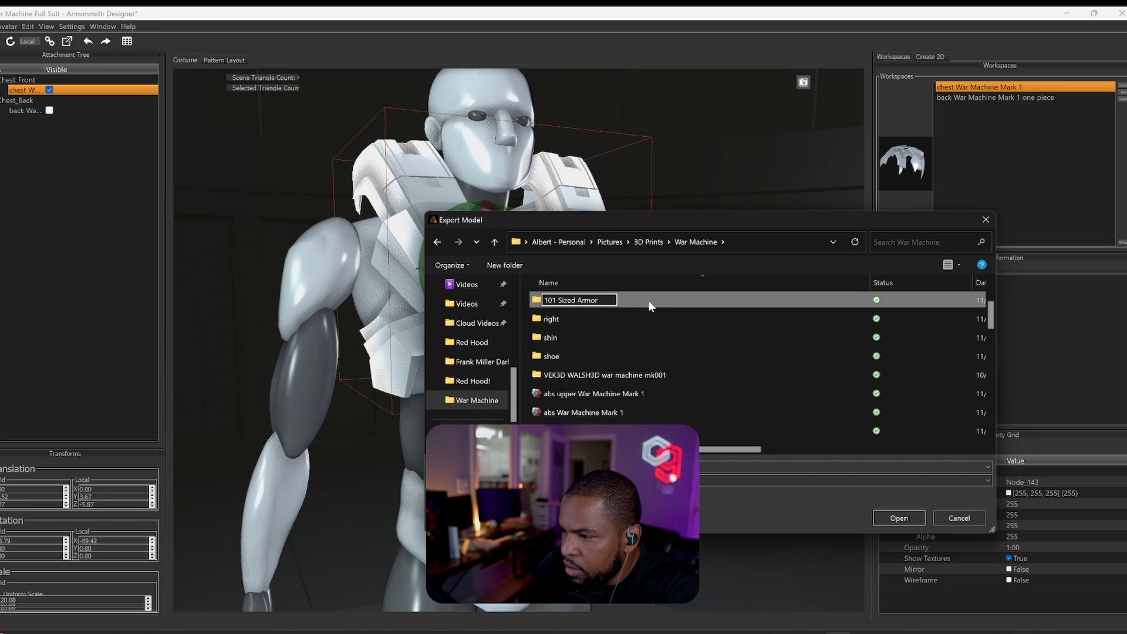
key("Return")
left_click(898, 518)
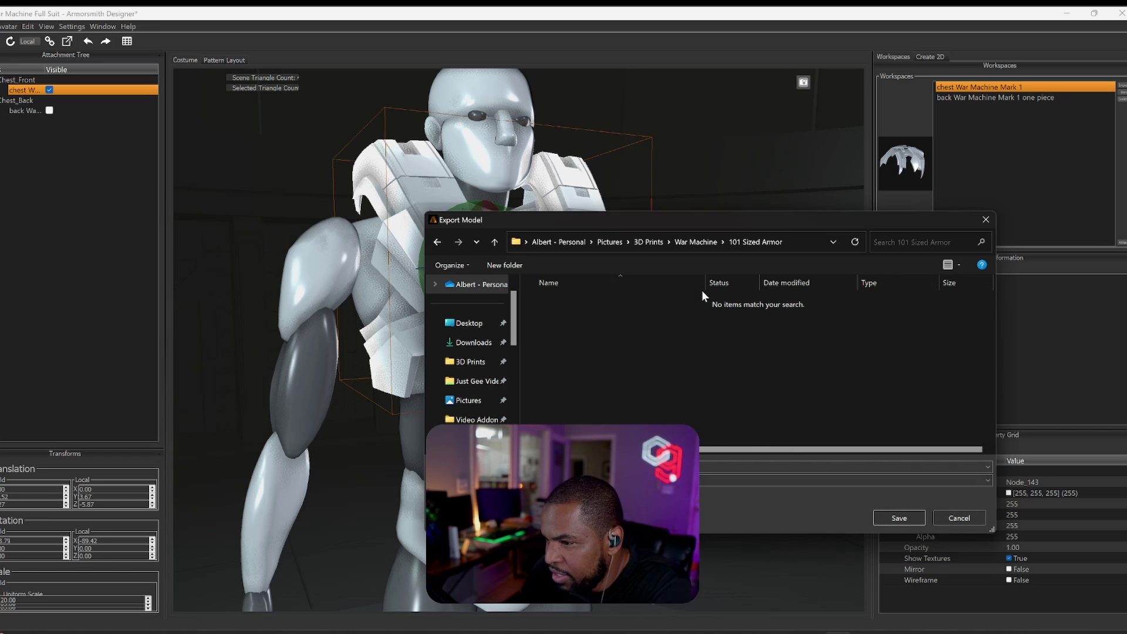
- Save the exported chest model into the 101 Sized Armor folder
left_click(899, 518)
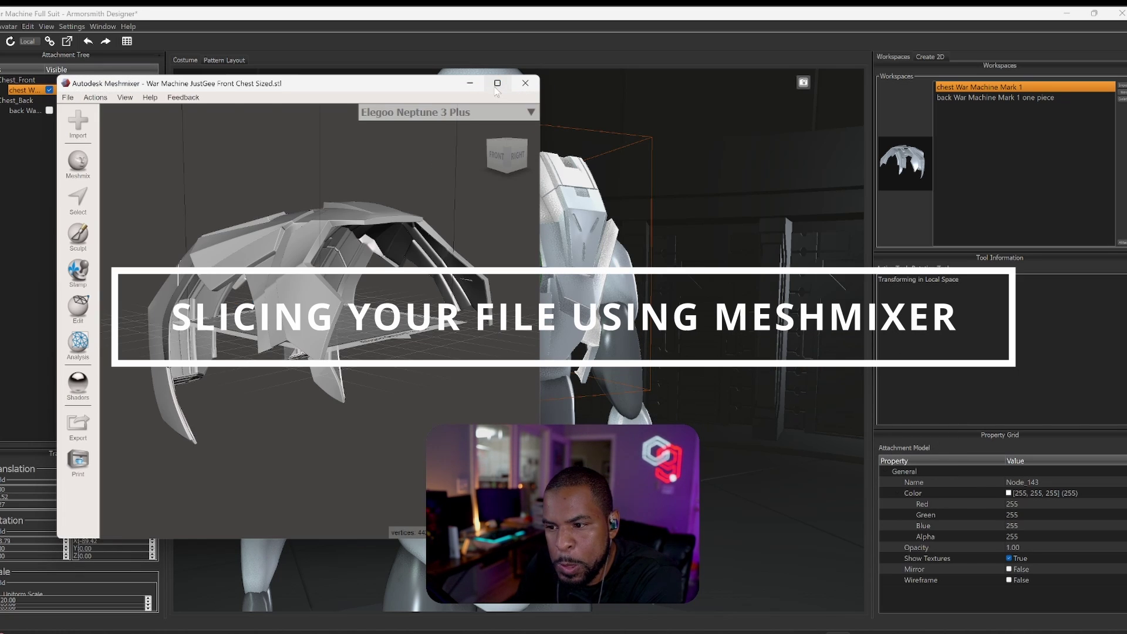
- Maximize Meshmixer, orbit around the chest plate, and accept the pending cut
left_click(494, 84)
right_click_drag(530, 289, 418, 267)
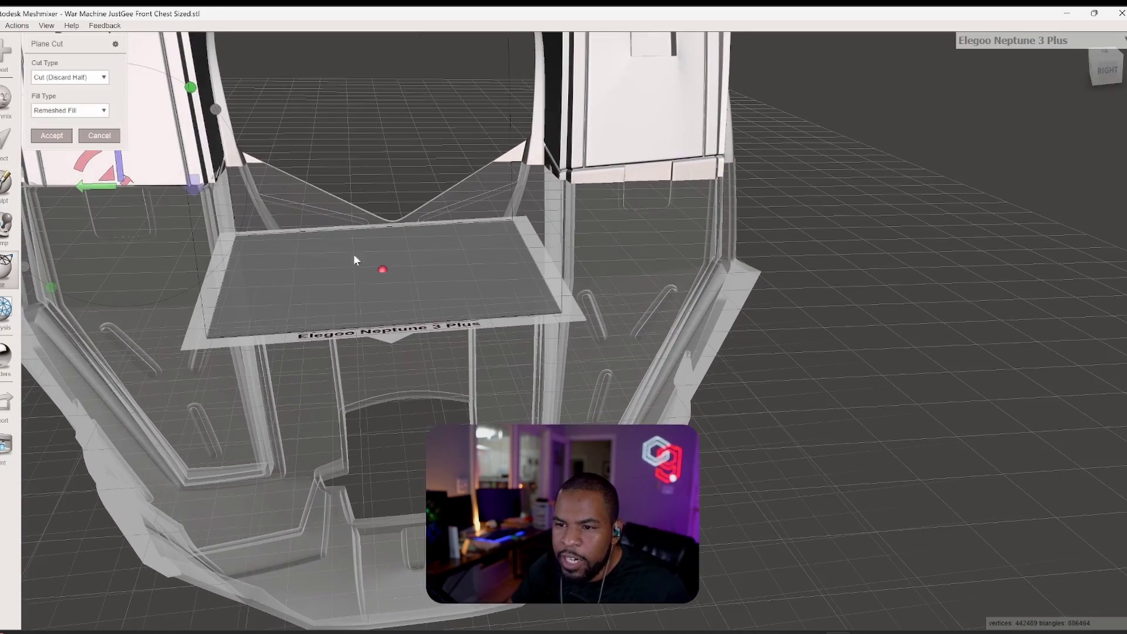
scroll(262, 223, "up", 3)
scroll(260, 223, "down", 3)
right_click_drag(250, 222, 499, 292)
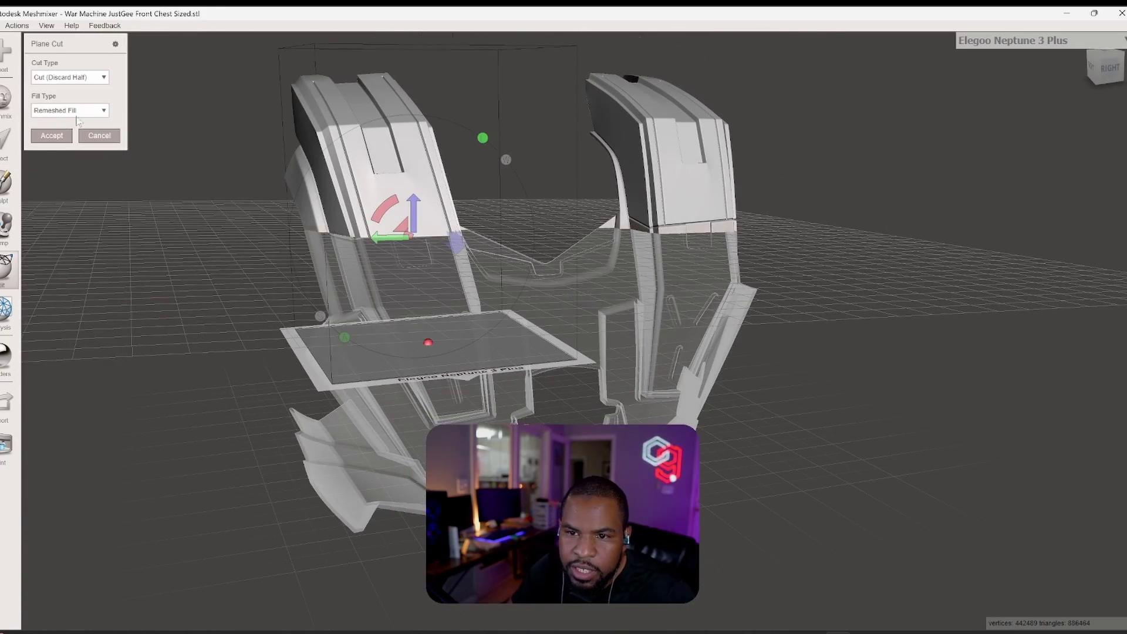
key("Return")
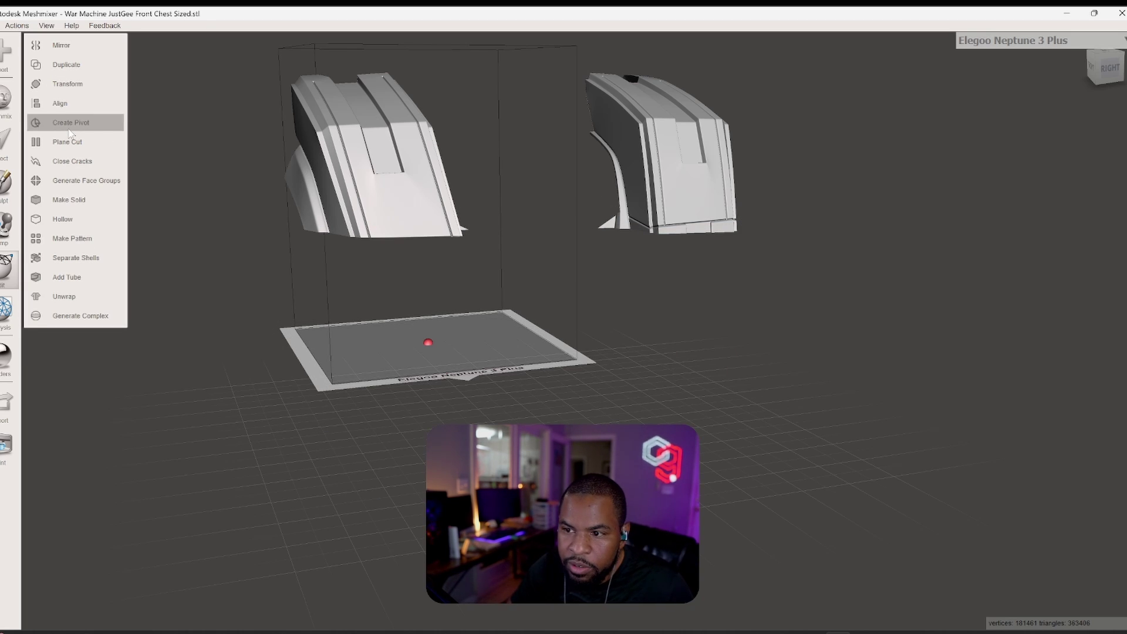
- Plane-cut the chest across the shoulders with cut type Slice (Keep Both)
left_click(70, 140)
left_click(69, 77)
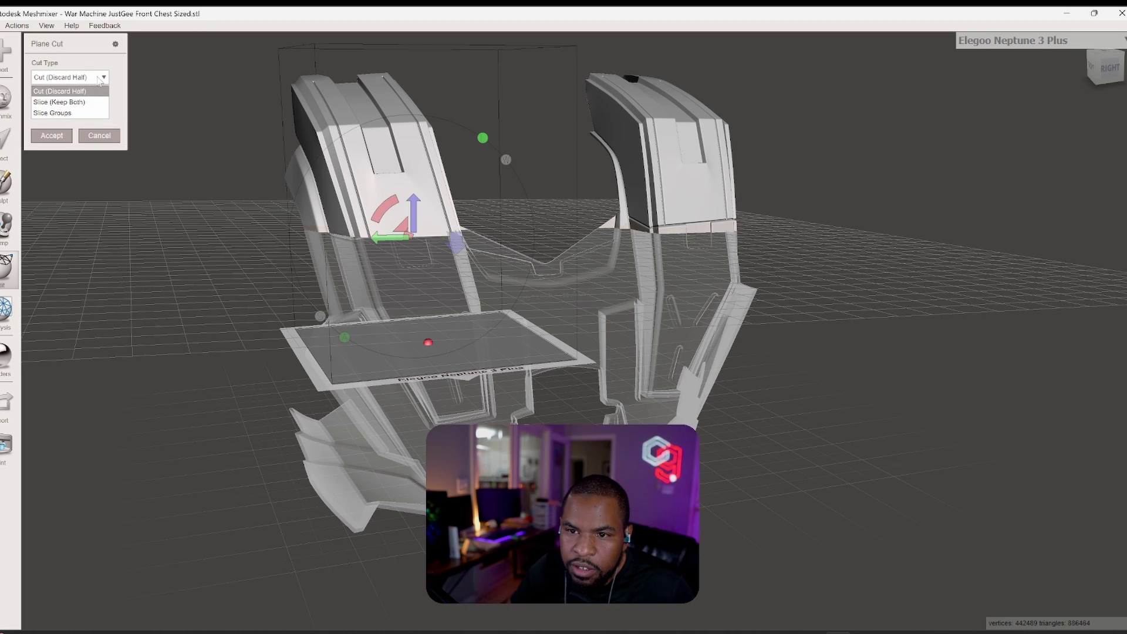
left_click(88, 99)
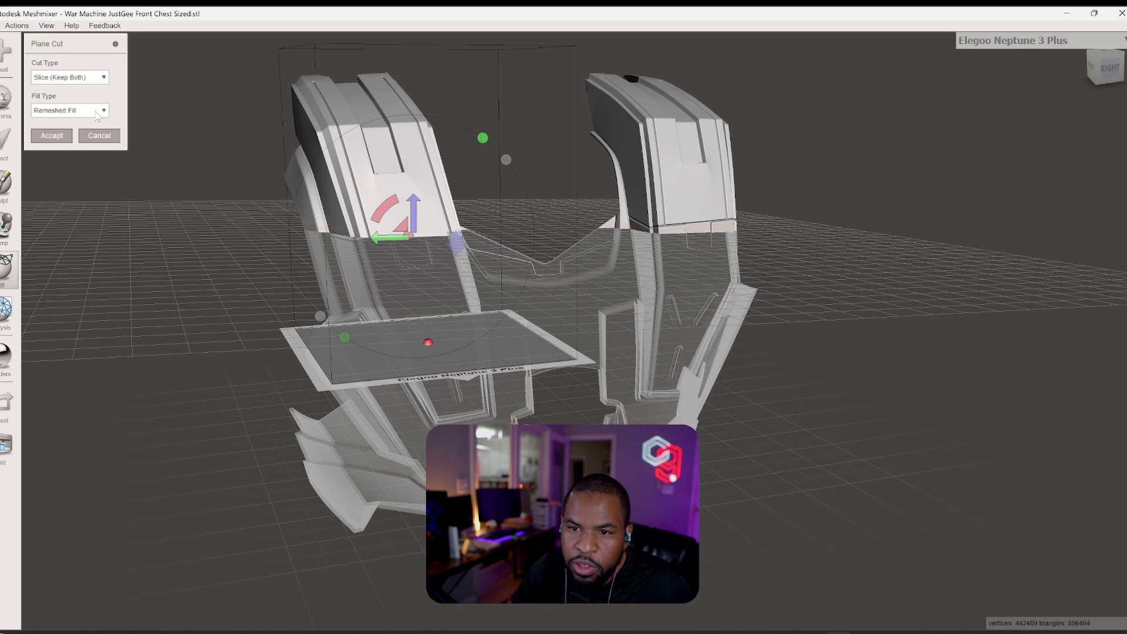
left_click(60, 139)
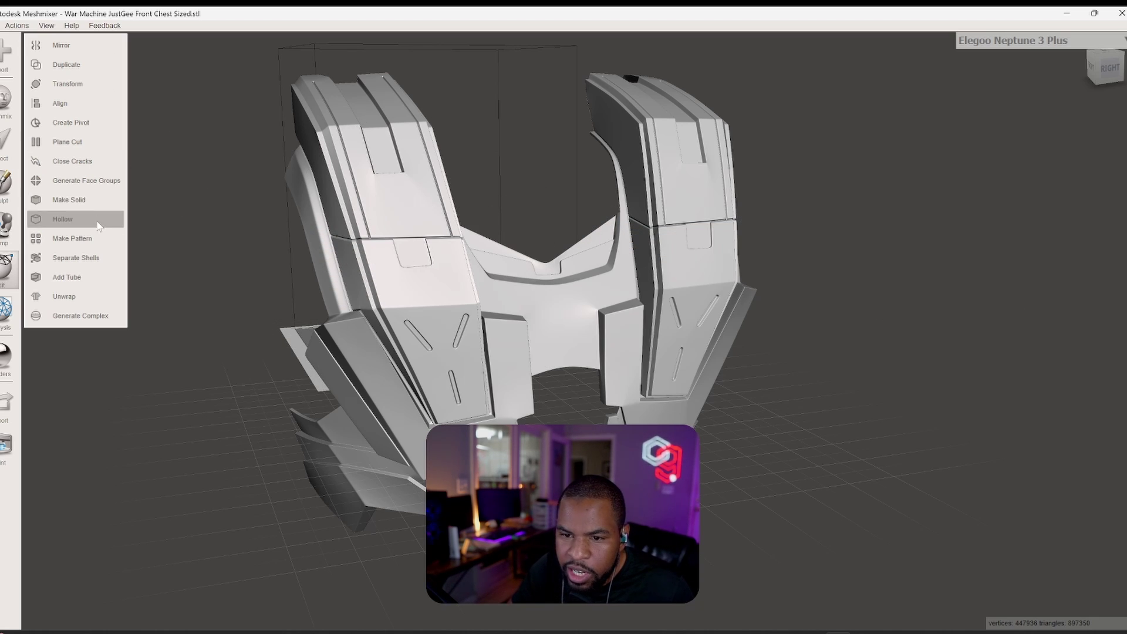
- Separate the sliced chest into shells and select the first two of the three objects
left_click(74, 258)
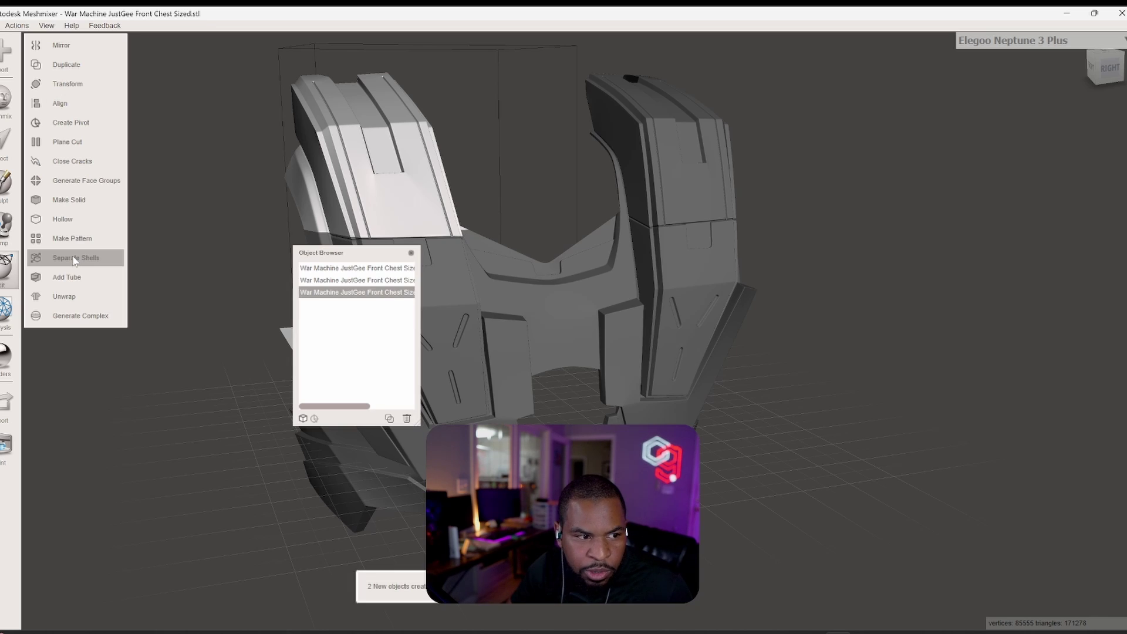
left_click(367, 269)
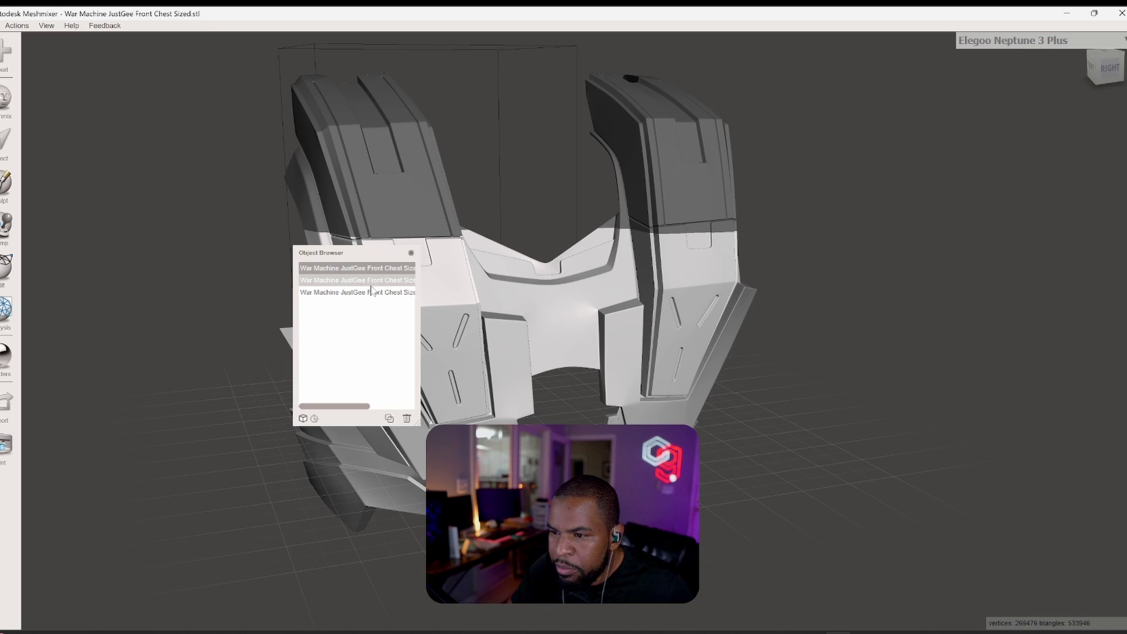
left_click(371, 281)
right_click_drag(551, 312, 593, 299)
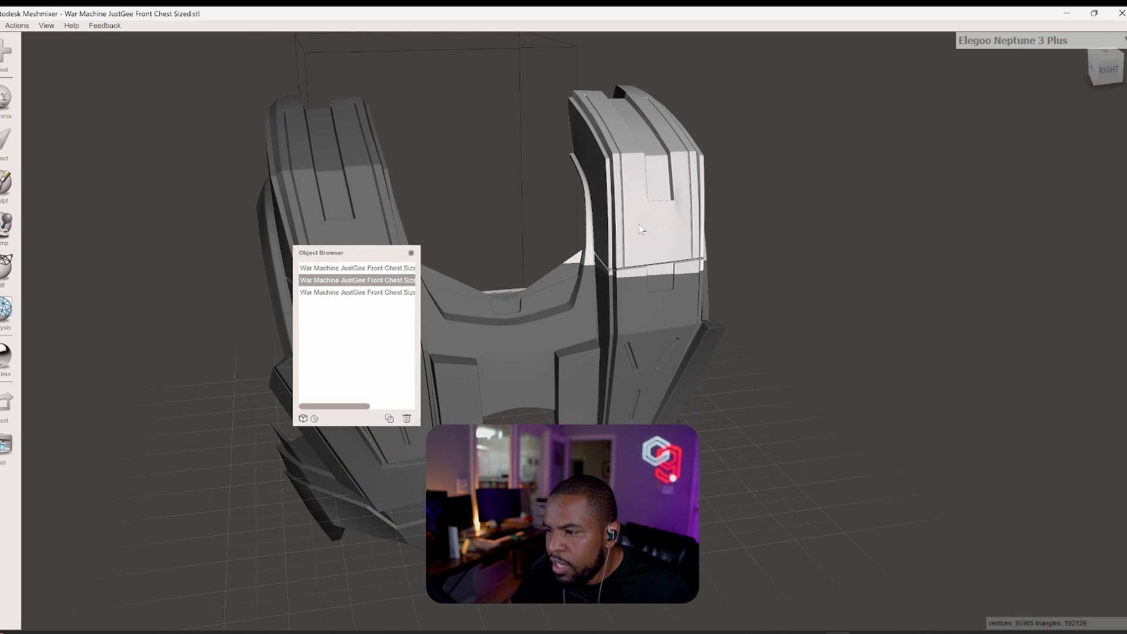
mouse_move(543, 239)
right_mouse_down()
mouse_move(405, 221)
mouse_move(538, 219)
right_mouse_up()
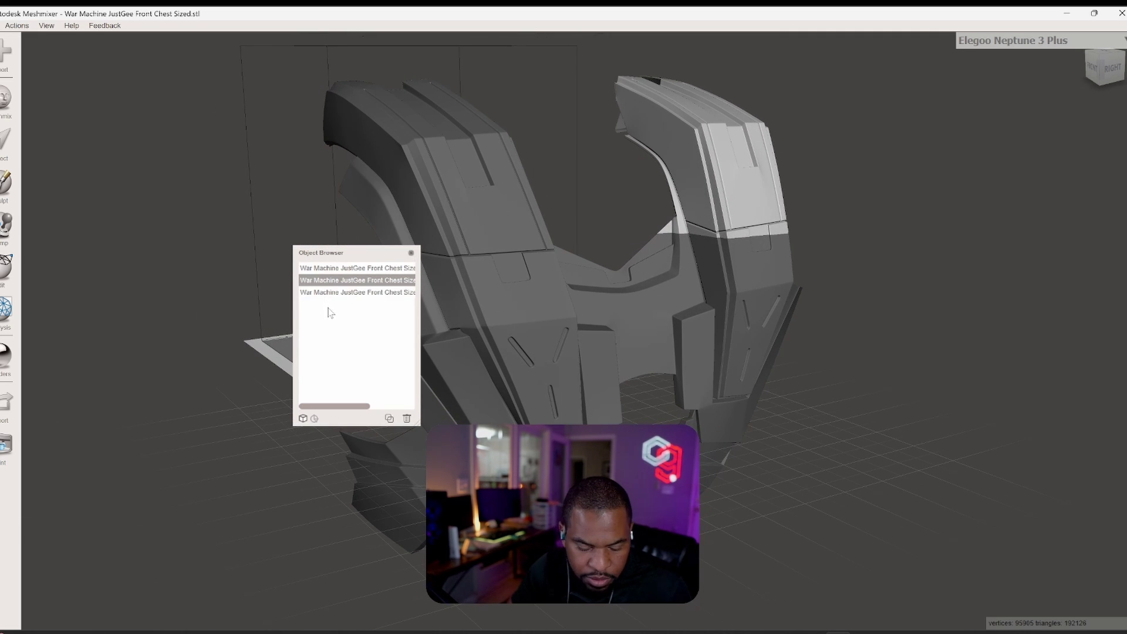
left_click(343, 297)
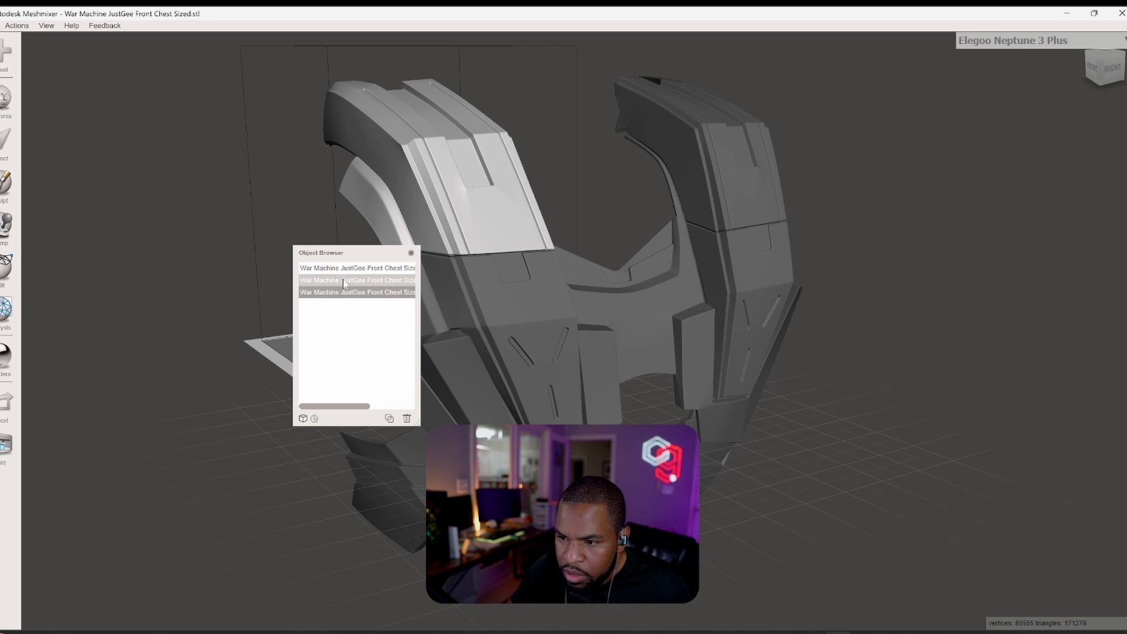
left_click(346, 268)
left_click(347, 281, "shift")
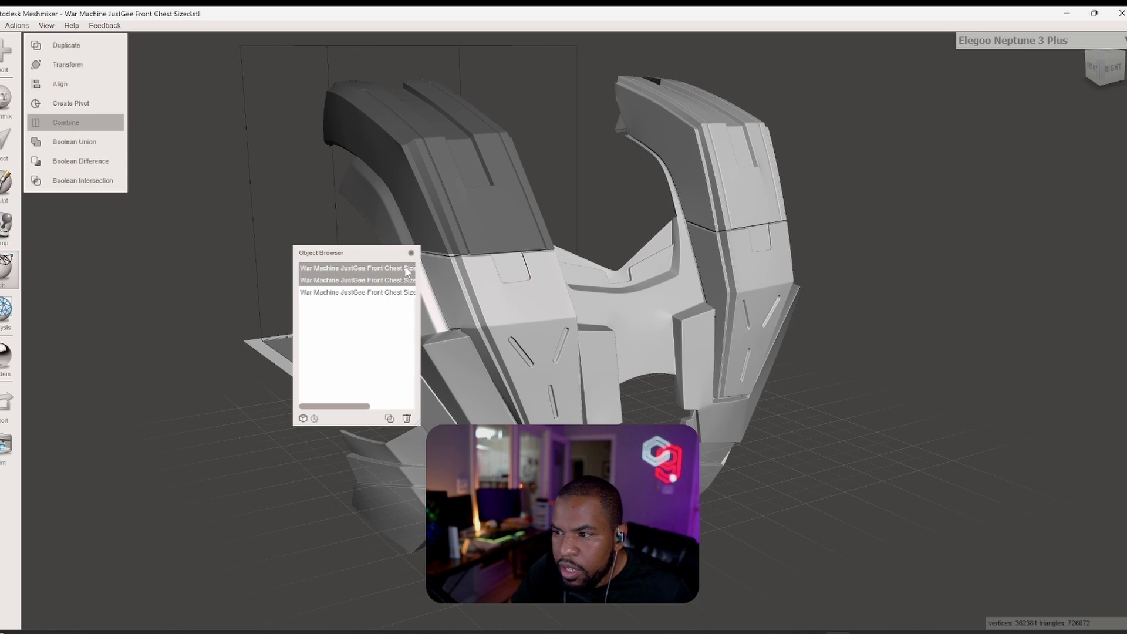
right_click_drag(528, 276, 726, 226)
- Move the white upper chest piece along Z, X and Y over the printer bed
left_click(727, 226)
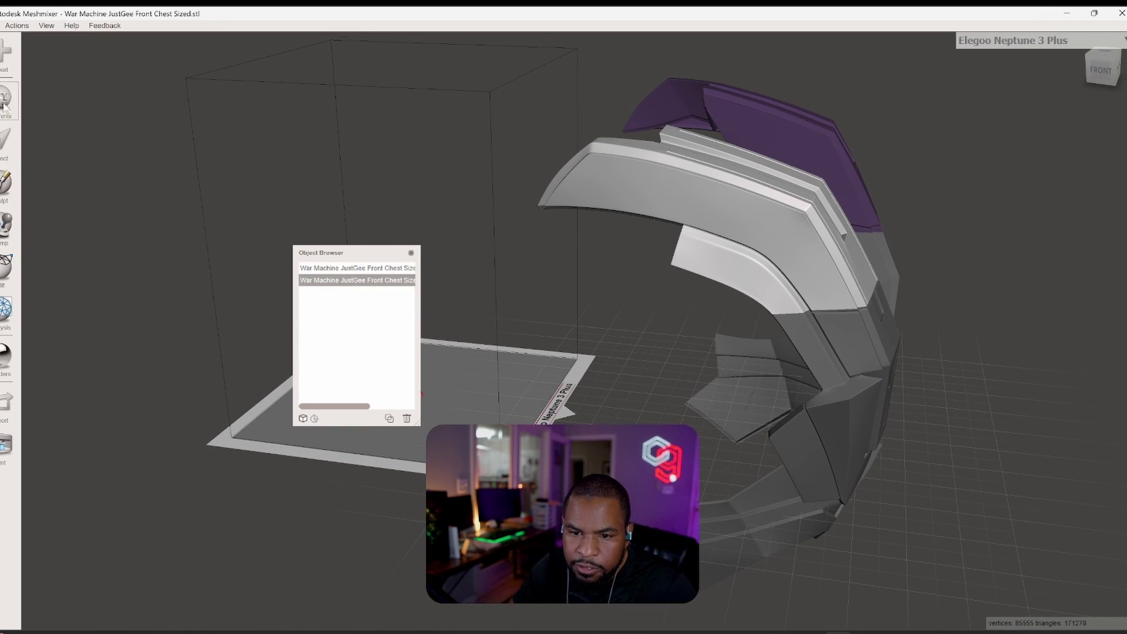
left_click(12, 267)
left_click(78, 96)
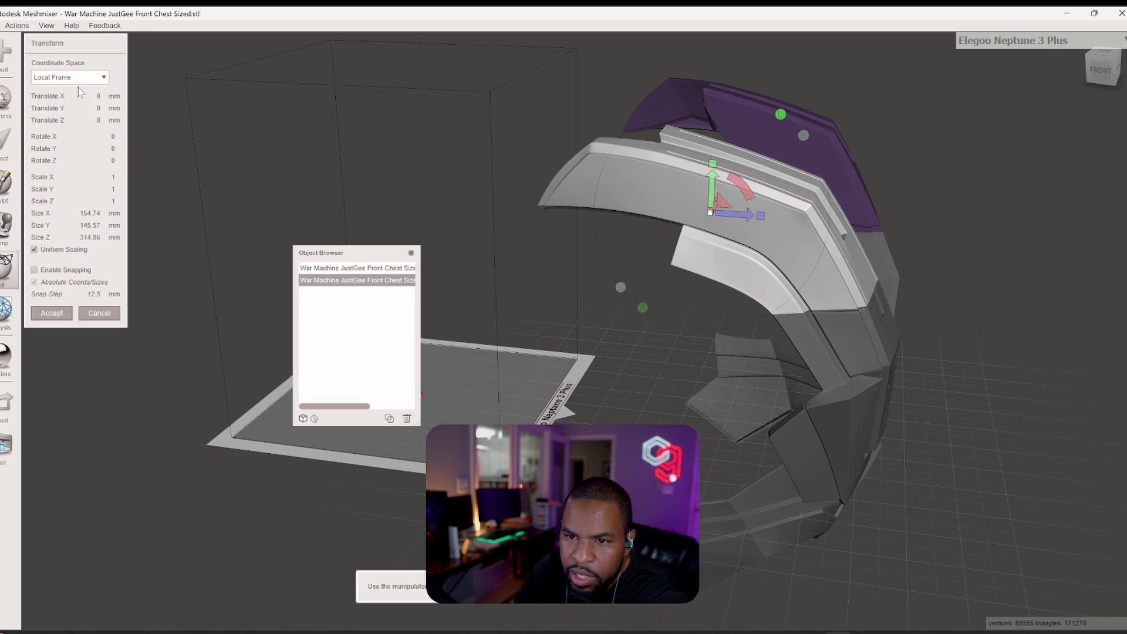
left_click_drag(747, 217, 421, 194)
right_click_drag(421, 193, 239, 219)
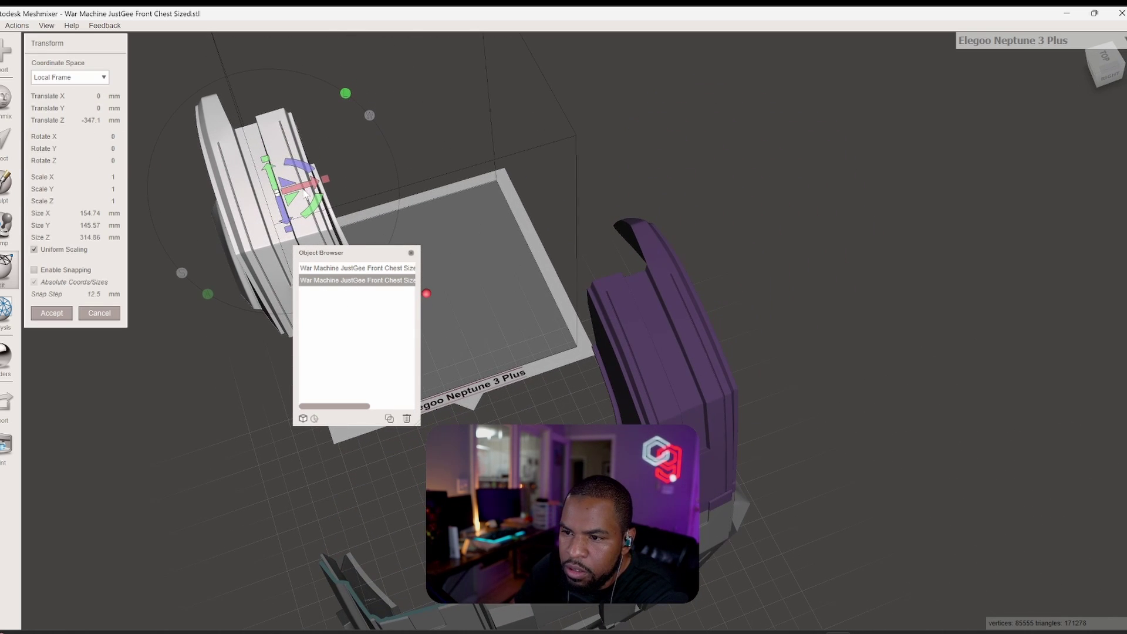
left_click_drag(304, 194, 449, 192)
mouse_move(449, 191)
right_mouse_down()
mouse_move(625, 182)
mouse_move(457, 185)
right_mouse_up()
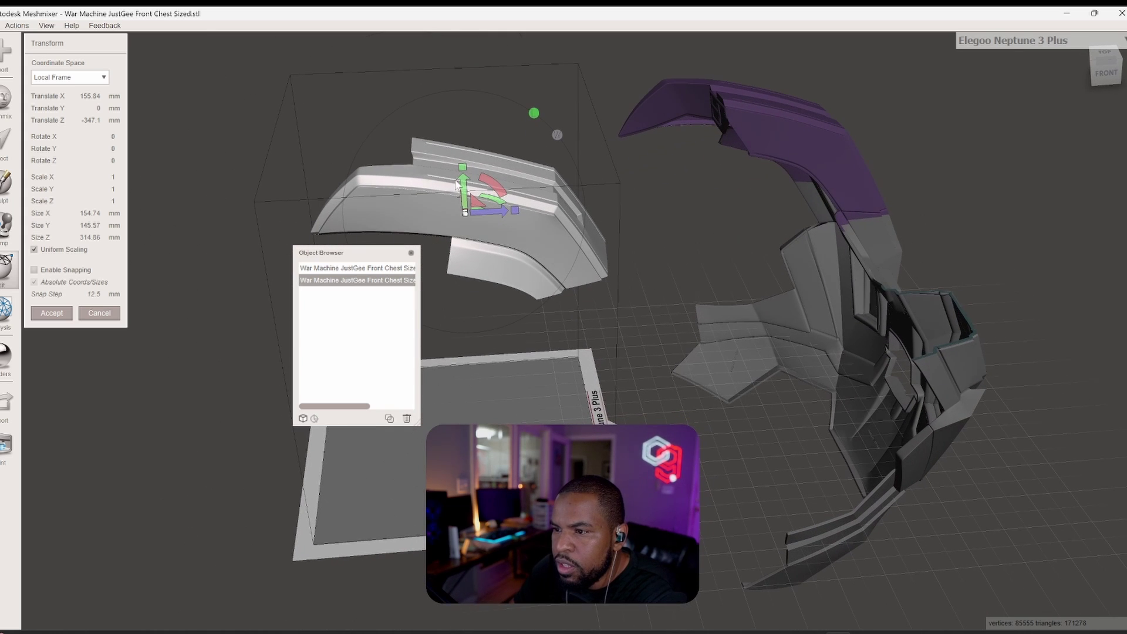
left_click_drag(457, 185, 465, 373)
mouse_move(464, 372)
right_mouse_down()
mouse_move(543, 360)
mouse_move(473, 363)
right_mouse_up()
left_click_drag(489, 367, 477, 361)
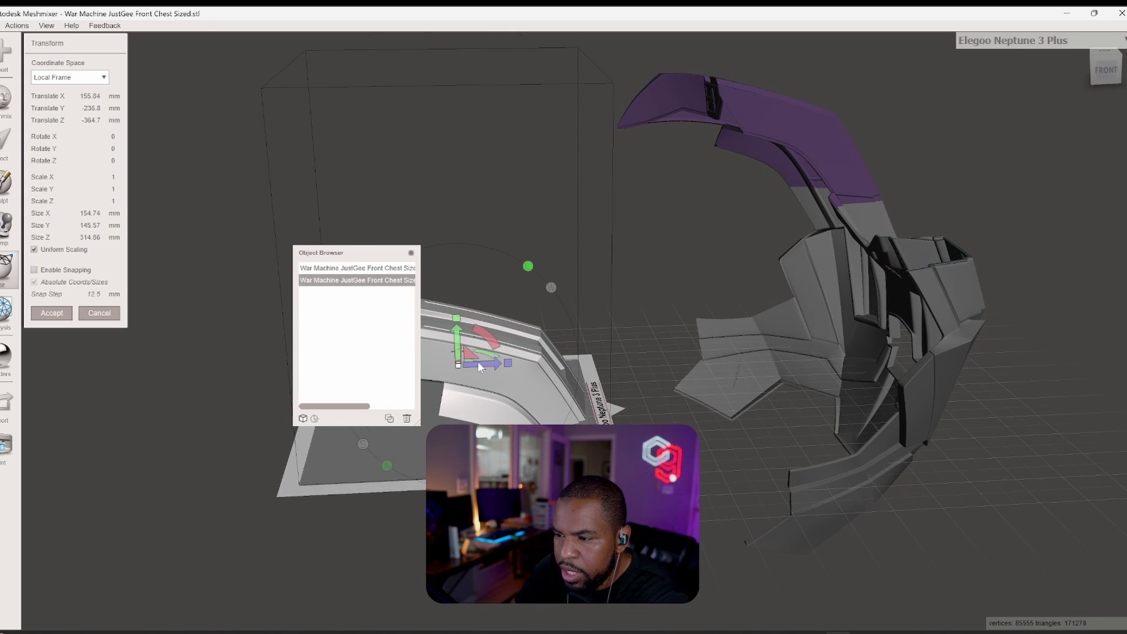
right_click_drag(478, 361, 524, 364)
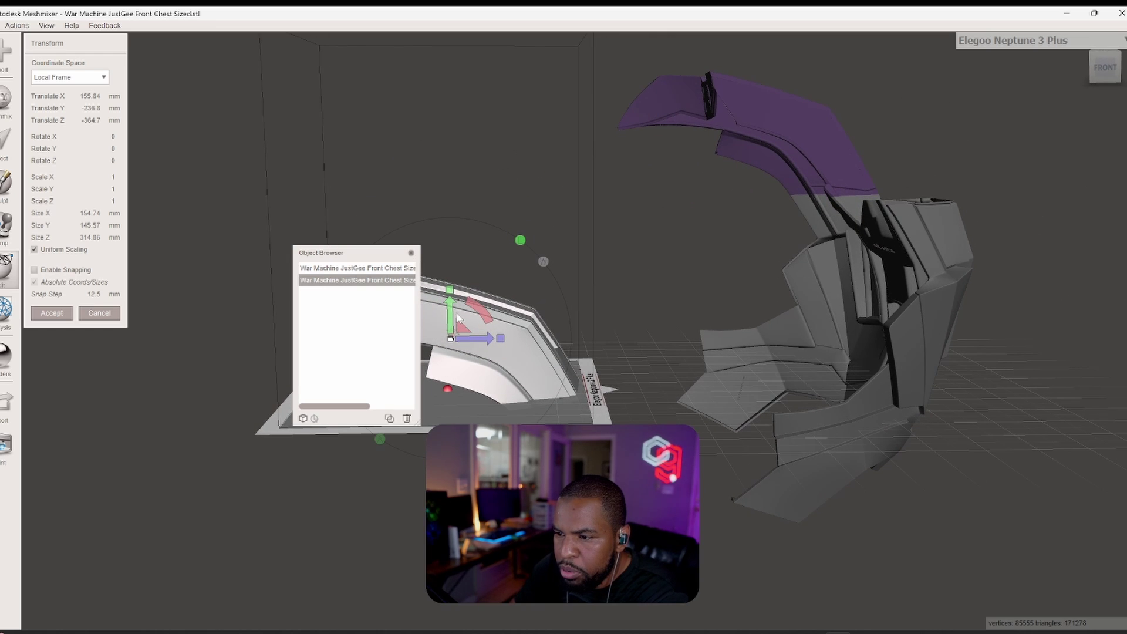
left_click_drag(457, 318, 460, 296)
right_click_drag(506, 308, 510, 341)
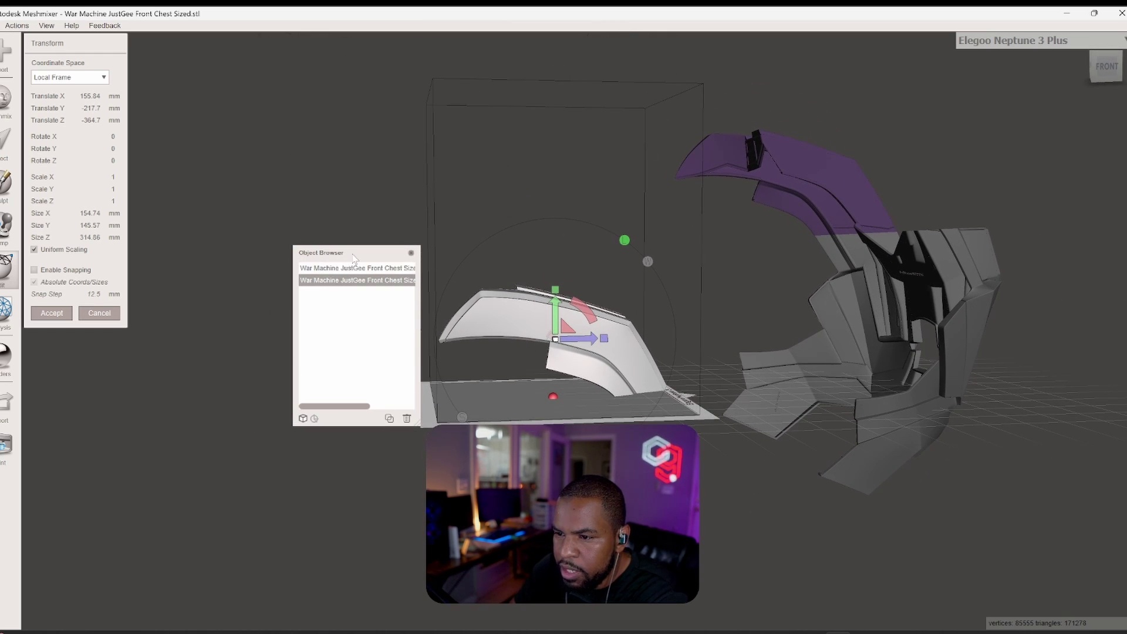
- Tilt the piece about 33.6 degrees around X, settle it on the bed, and accept
left_click_drag(354, 259, 65, 399)
right_click_drag(593, 338, 552, 380)
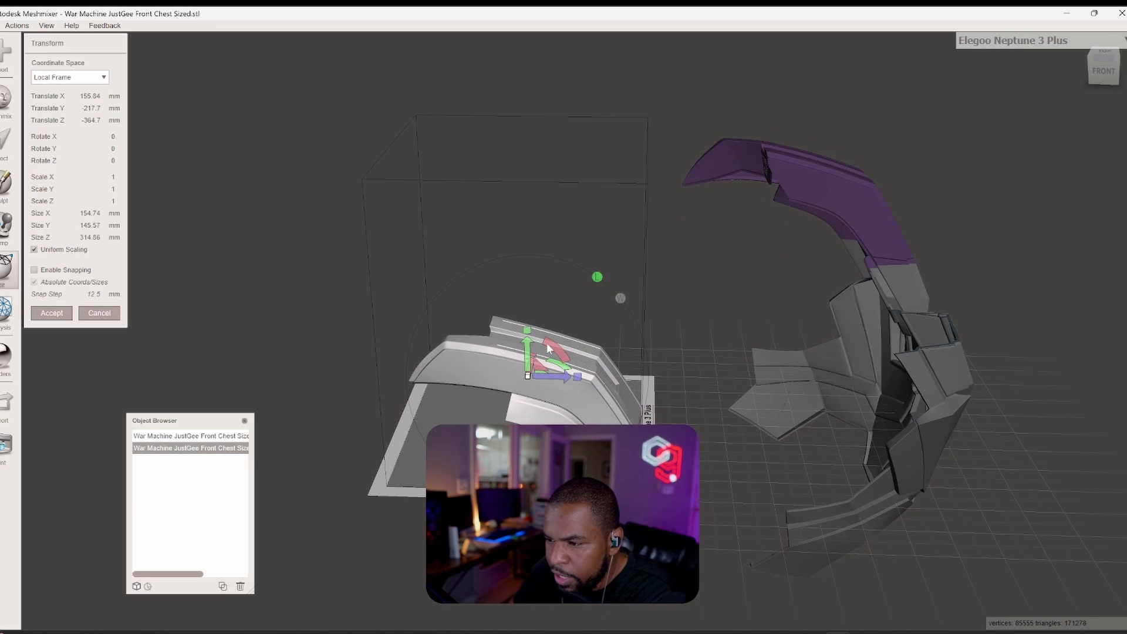
left_click_drag(550, 348, 543, 383)
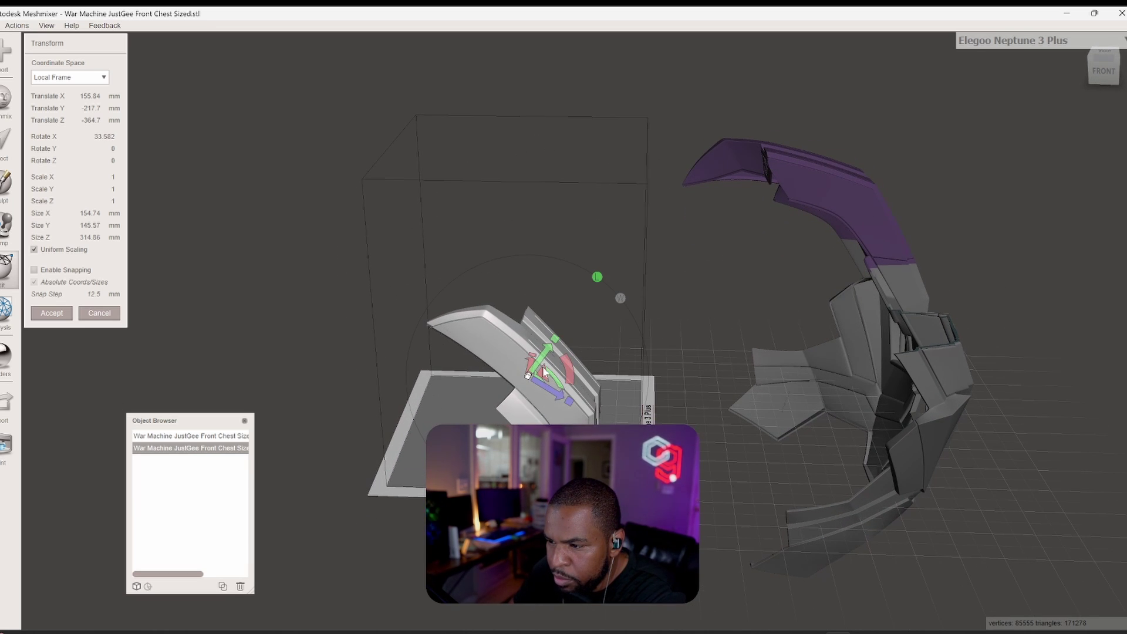
right_click_drag(528, 375, 497, 374)
left_click_drag(519, 360, 511, 311)
left_click_drag(548, 358, 546, 352)
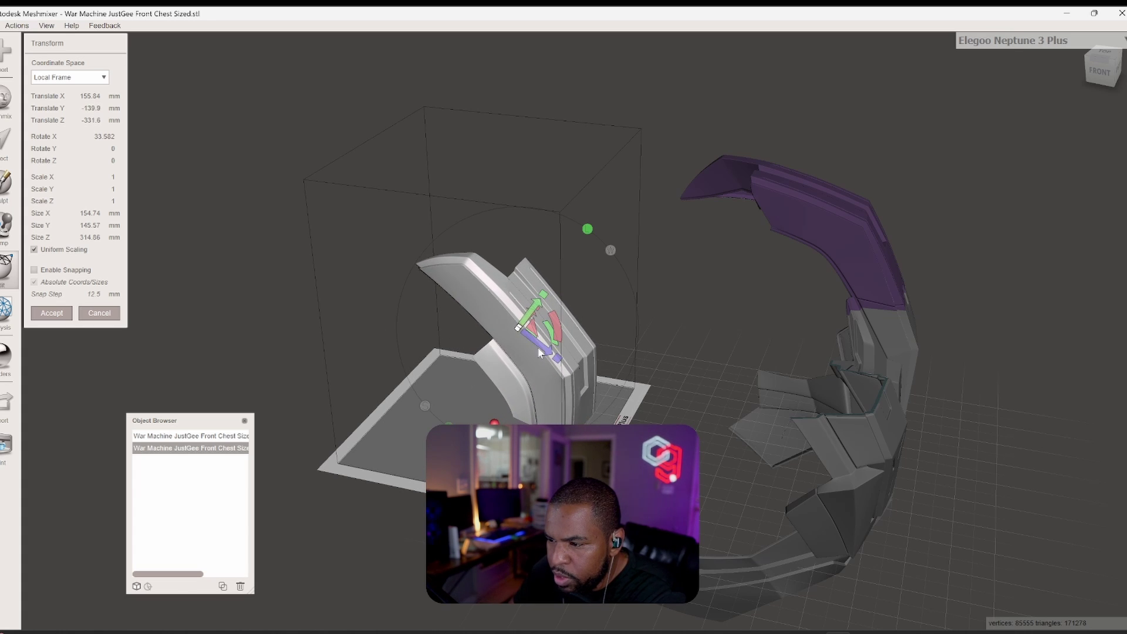
right_click_drag(546, 352, 603, 383)
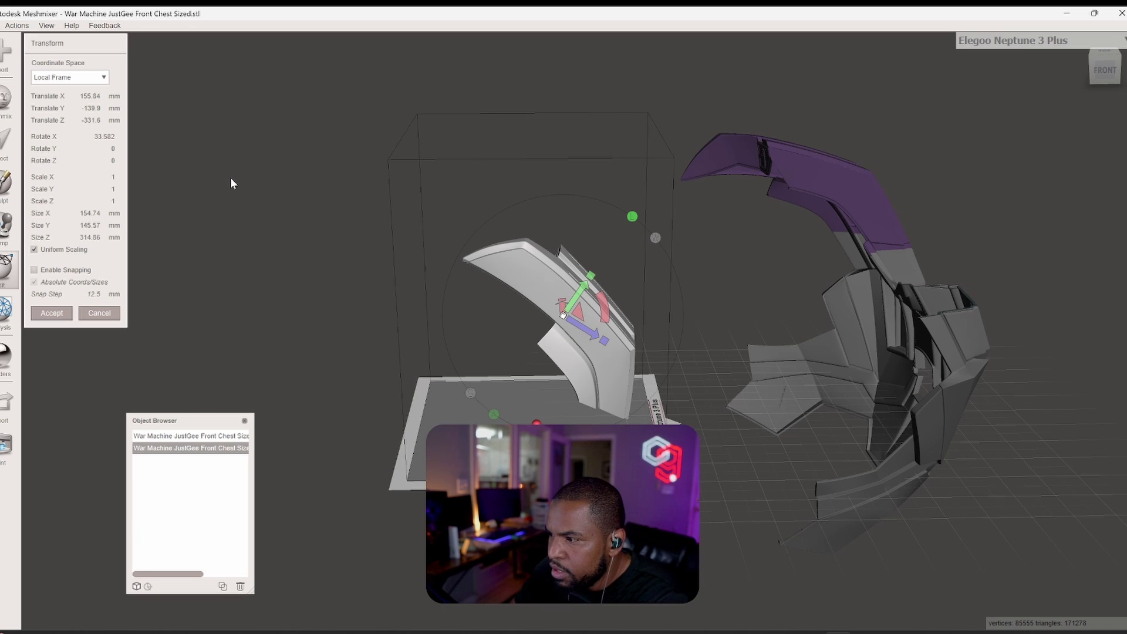
left_click(197, 437)
left_click(237, 448)
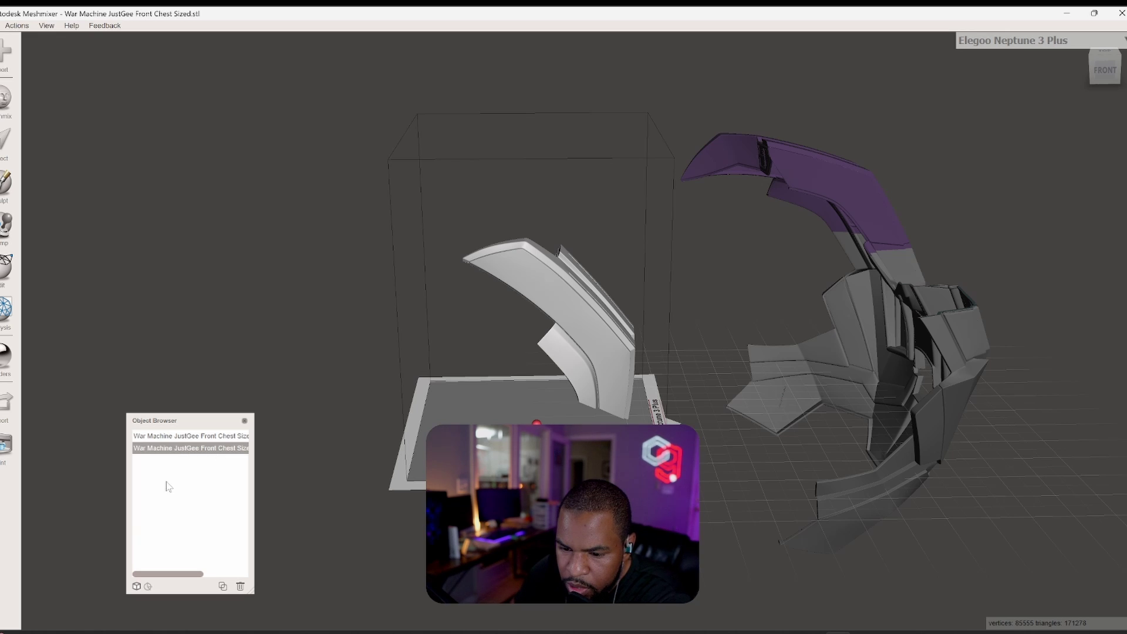
left_click_drag(168, 421, 241, 381)
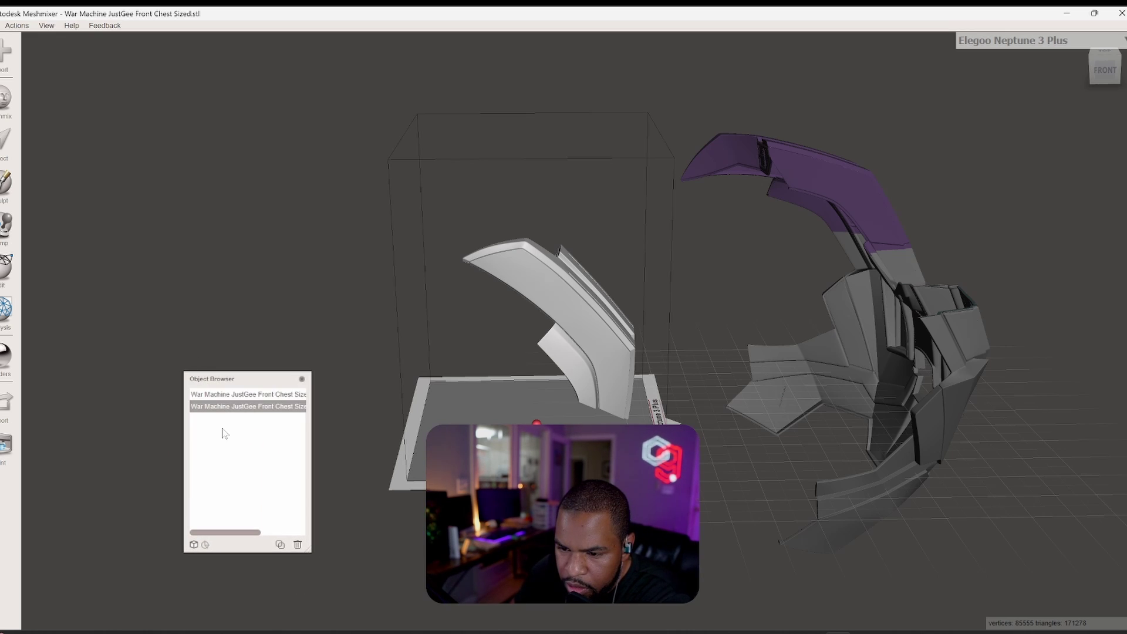
- Select the upper chest piece in the object list and begin a File > Export
left_click(233, 394)
left_click(233, 406)
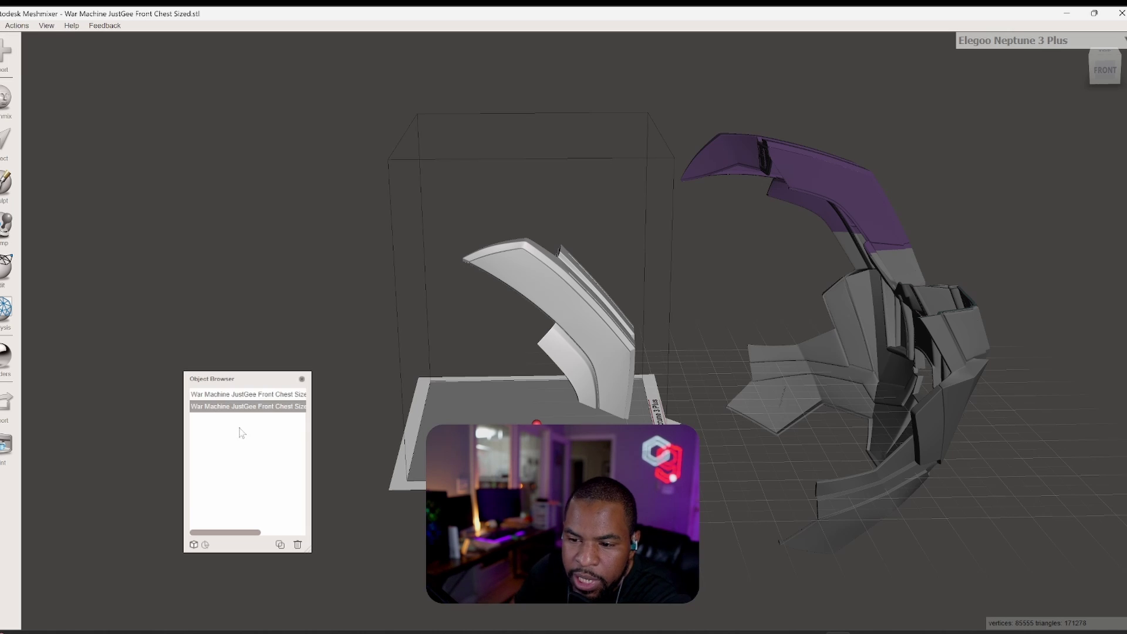
left_click(238, 394)
left_click(238, 407)
left_click(2, 25)
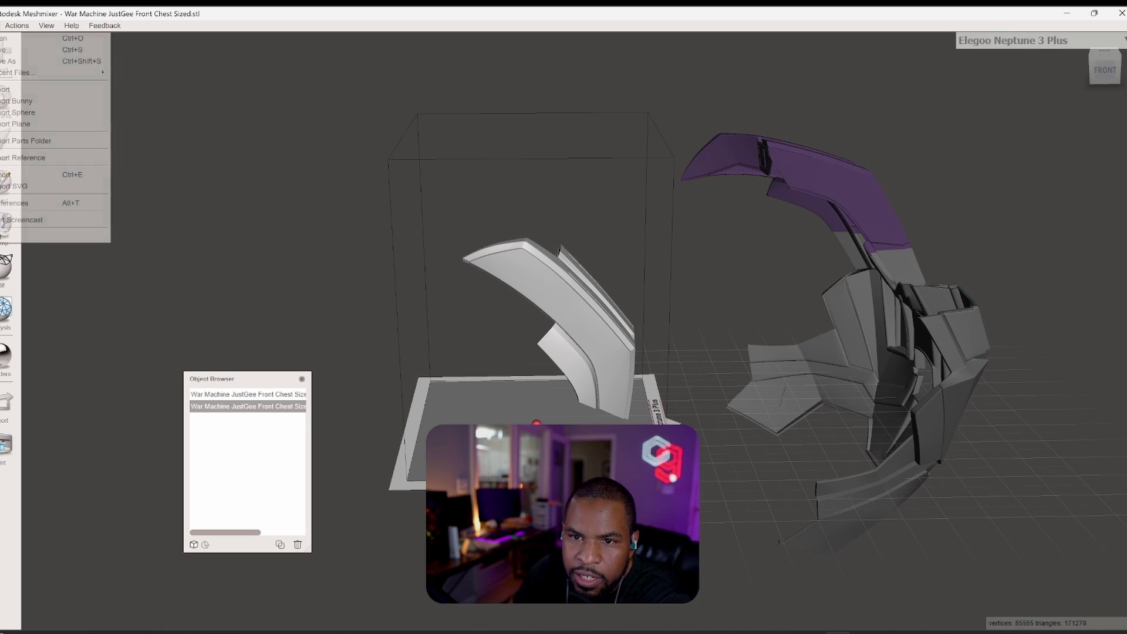
left_click(23, 175)
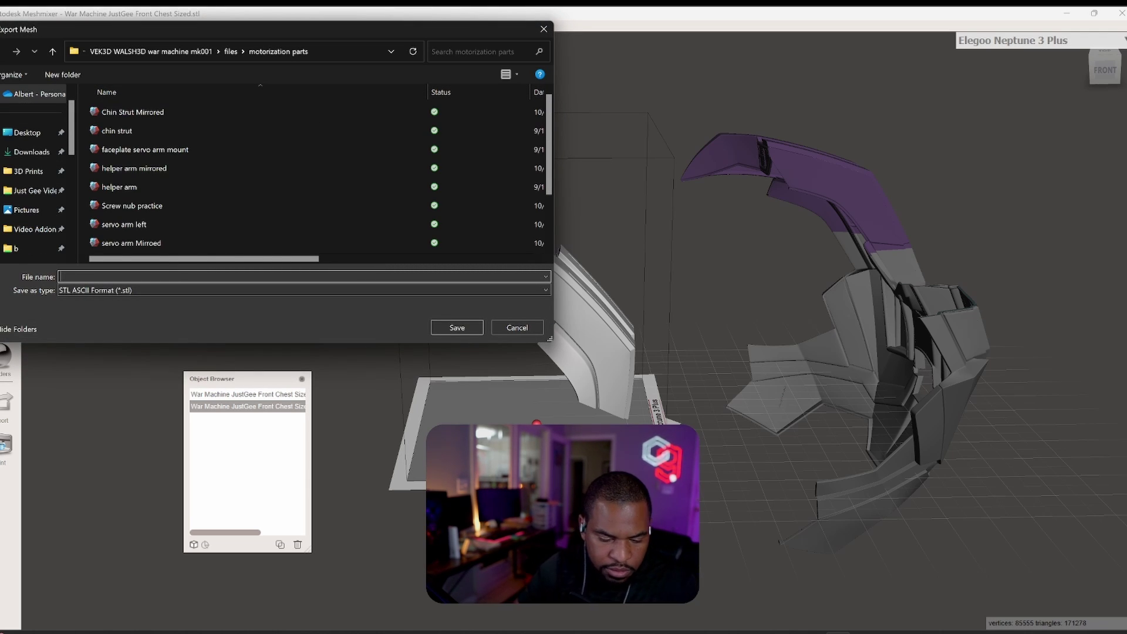
- Save it as Upper Right Chest STL in 3D Prints > War Machine > 101 Sized Armor
type("U")
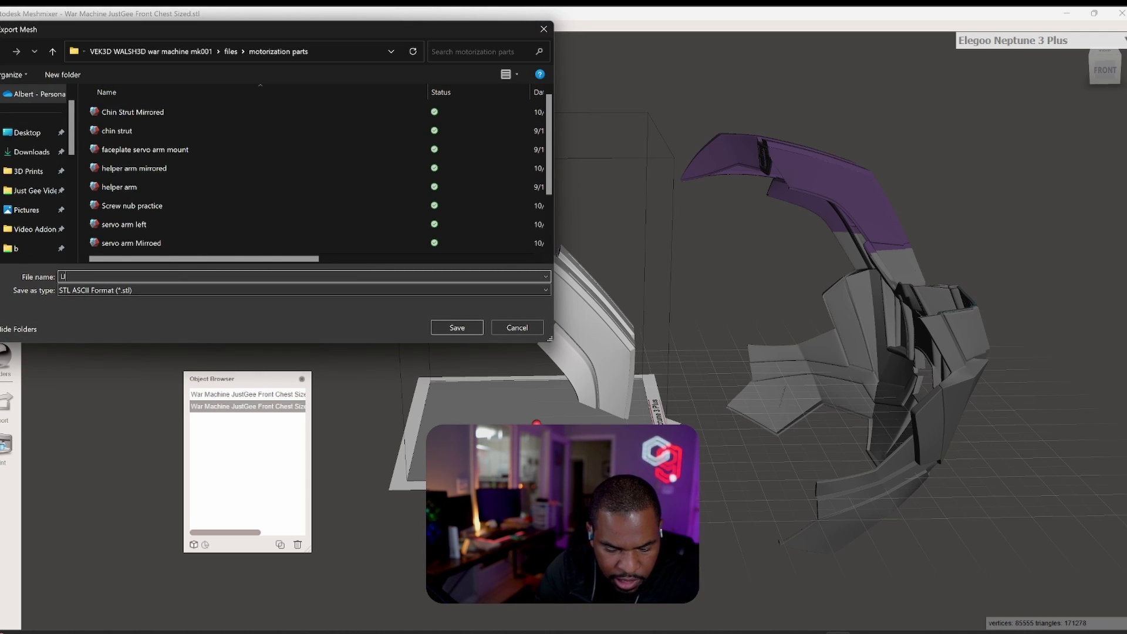
type("pper left")
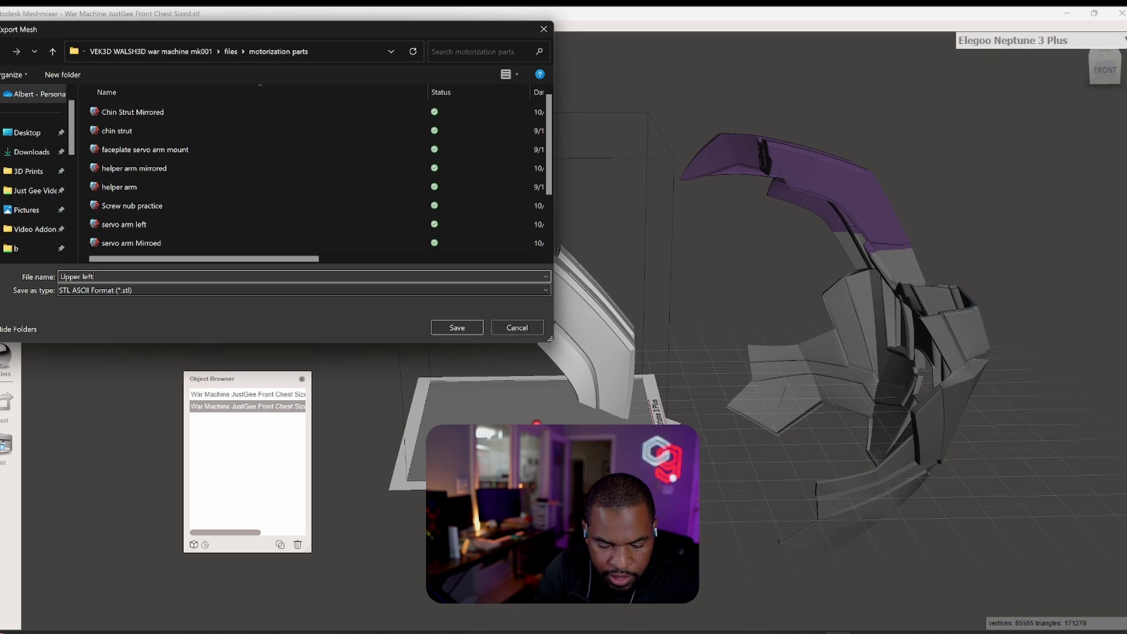
type(" Cher")
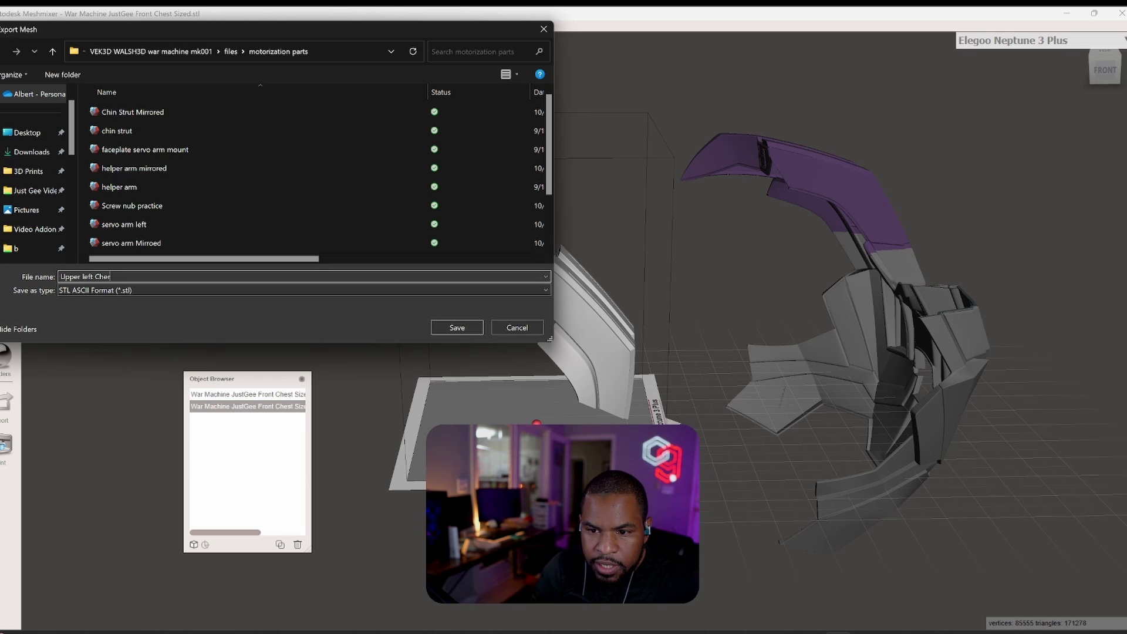
type("dst")
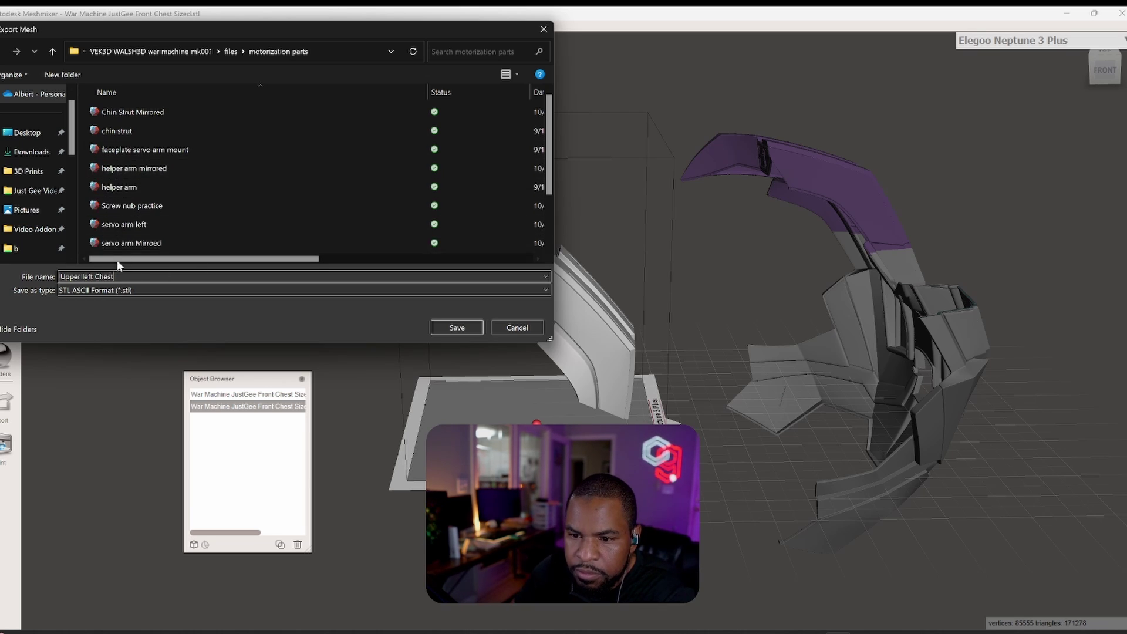
left_click(49, 171)
scroll(27, 211, "down", 2)
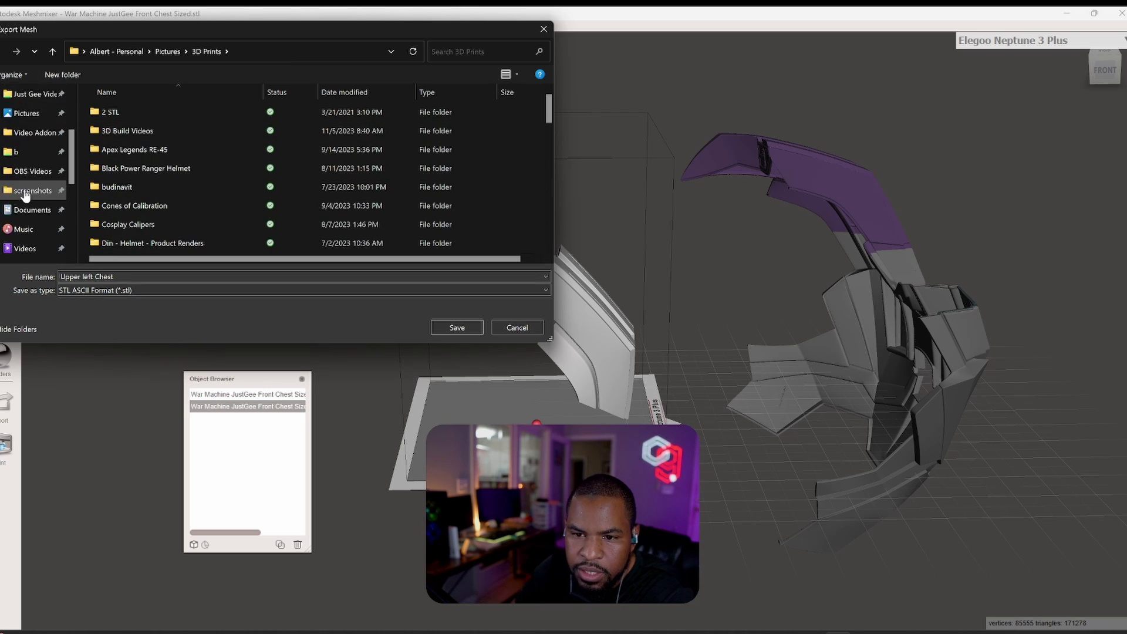
scroll(135, 217, "down", 10)
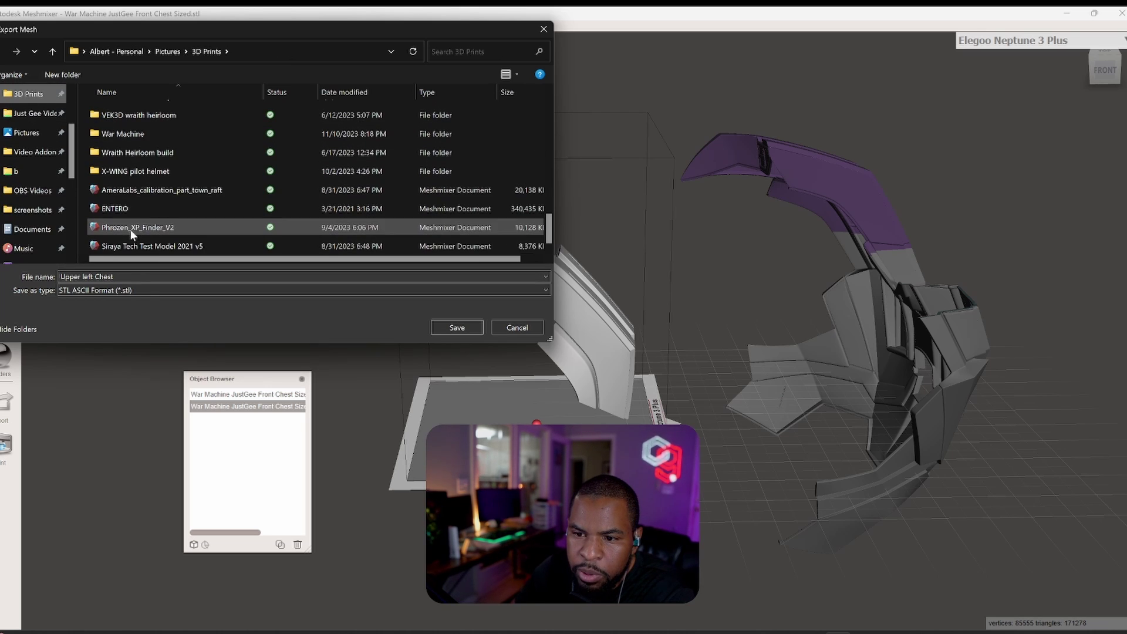
double_click(136, 136)
double_click(136, 113)
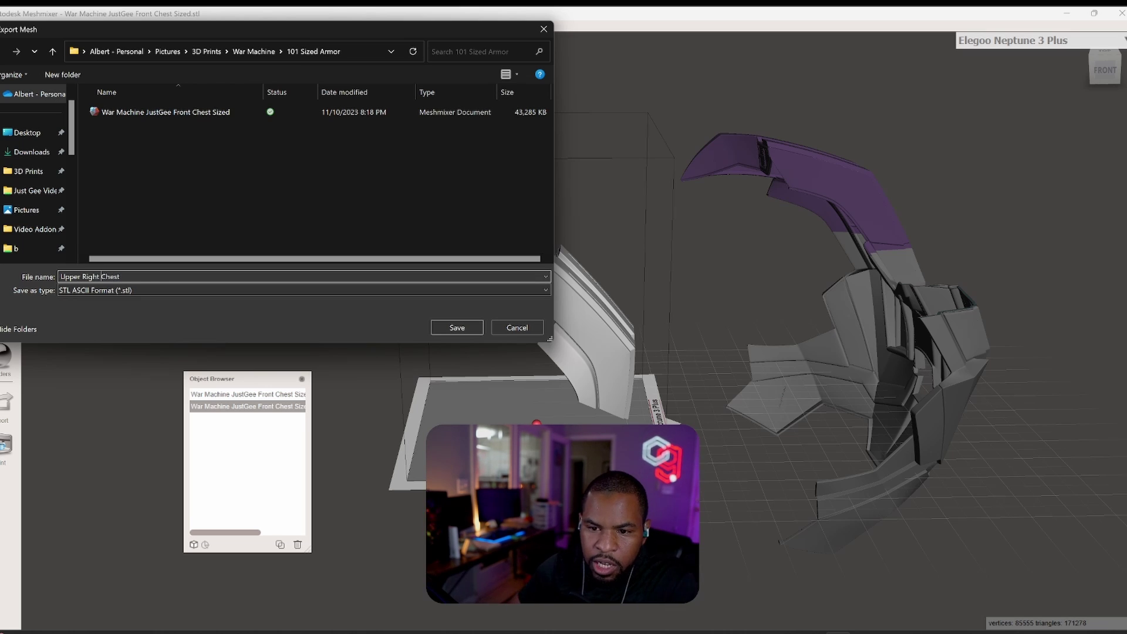
left_click(435, 327)
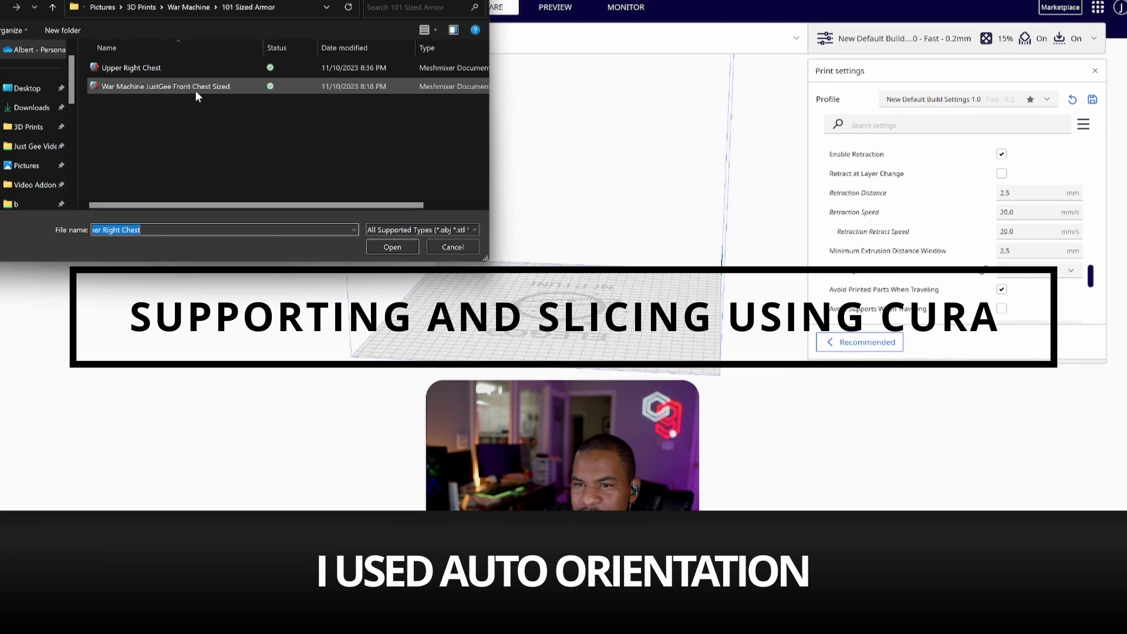
- Load Upper Right Chest and auto-orient it with the fast optimal printing orientation
left_click(167, 67)
left_click(390, 243)
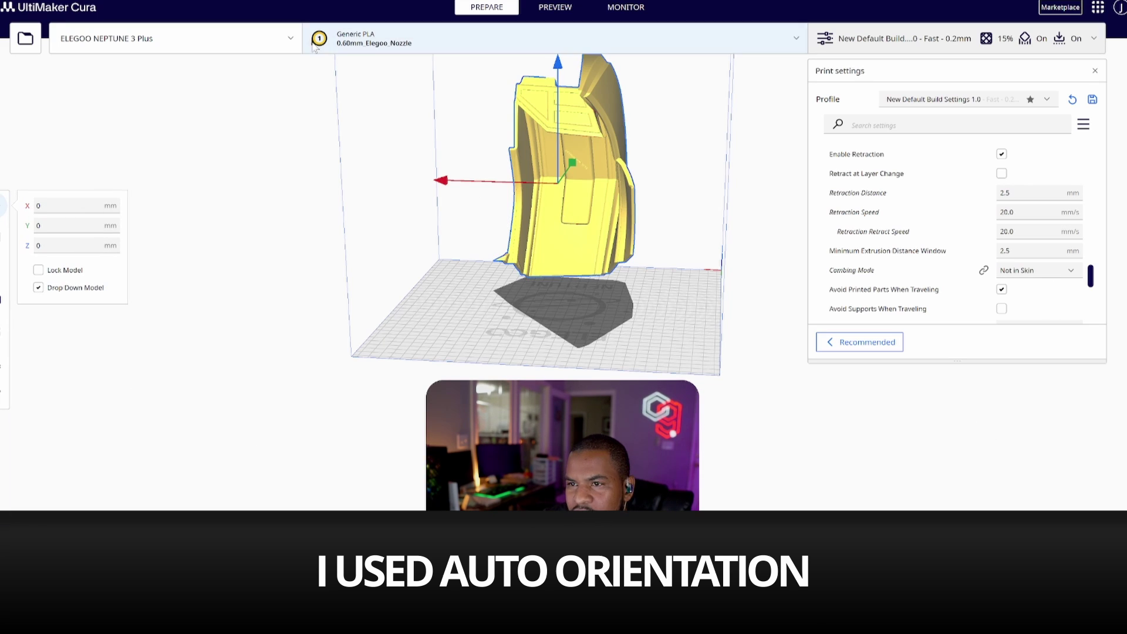
left_click(124, 1)
mouse_move(165, 84)
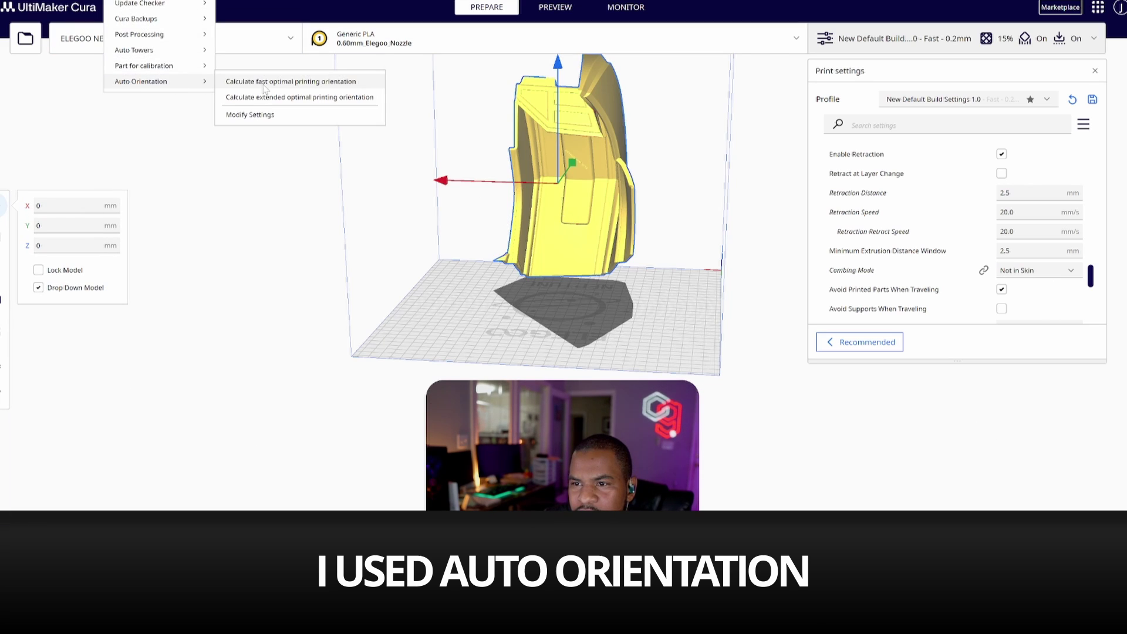
left_click(264, 84)
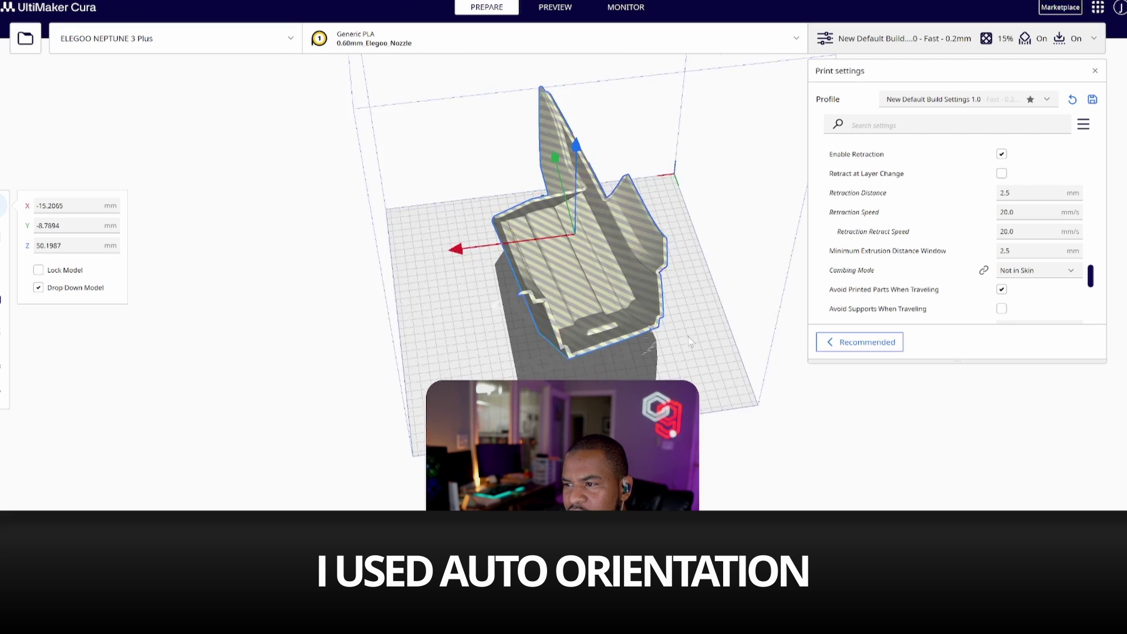
- Rotate the model 30° about the vertical axis
right_click_drag(654, 315, 570, 270)
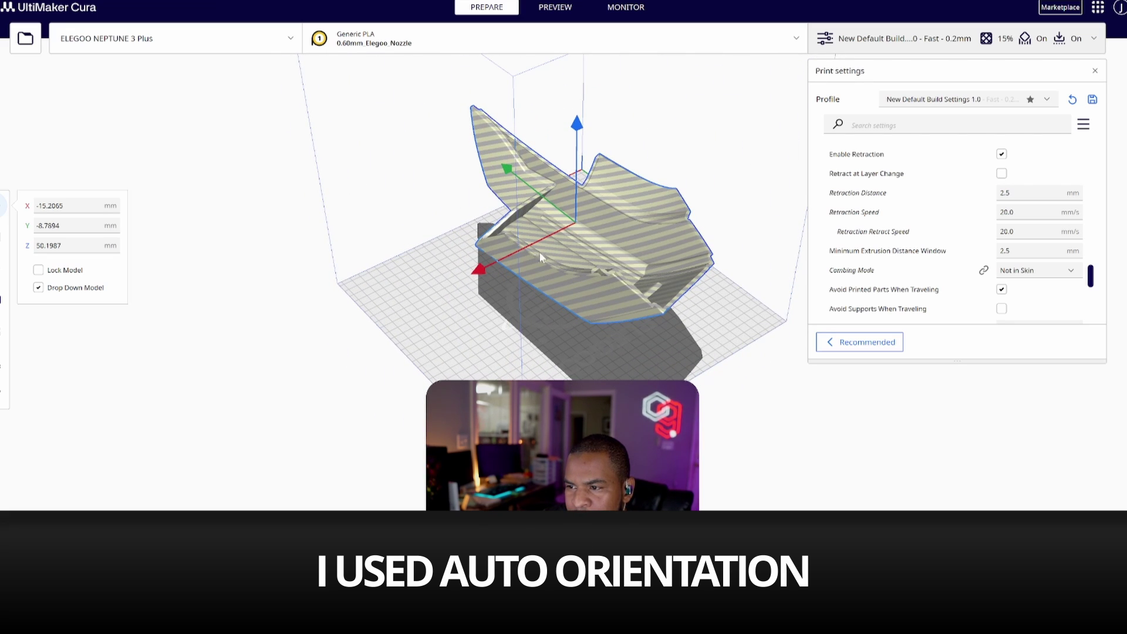
left_click(4, 273)
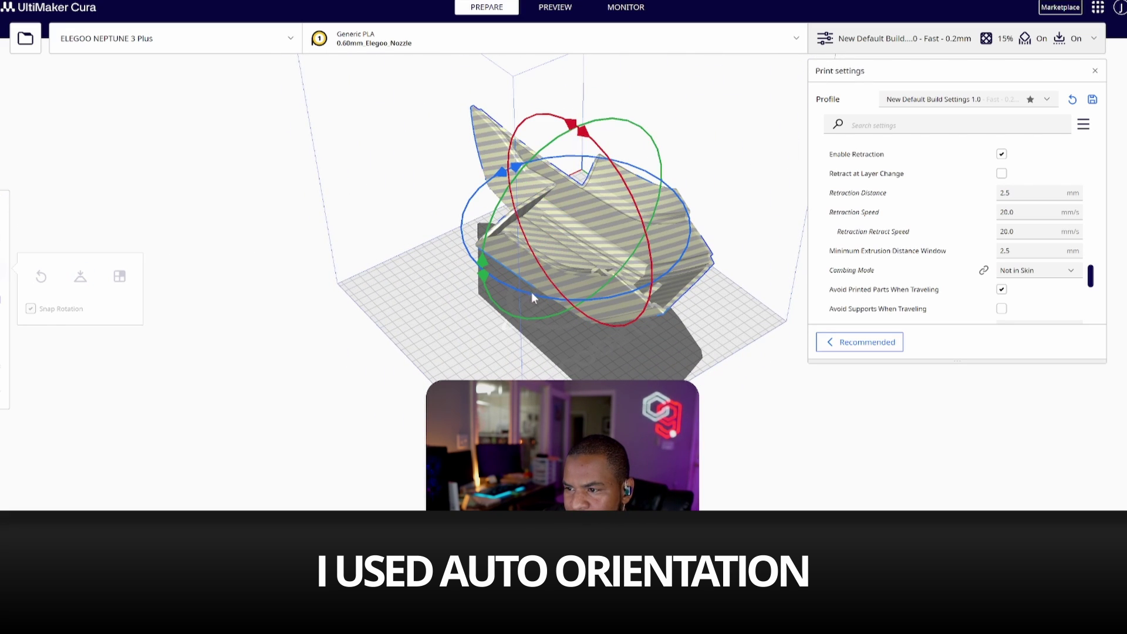
left_click_drag(531, 291, 618, 280)
- Confirm Tree supports at a 70° overhang and Brim adhesion, then slice the Upper Right Chest
right_click(658, 352)
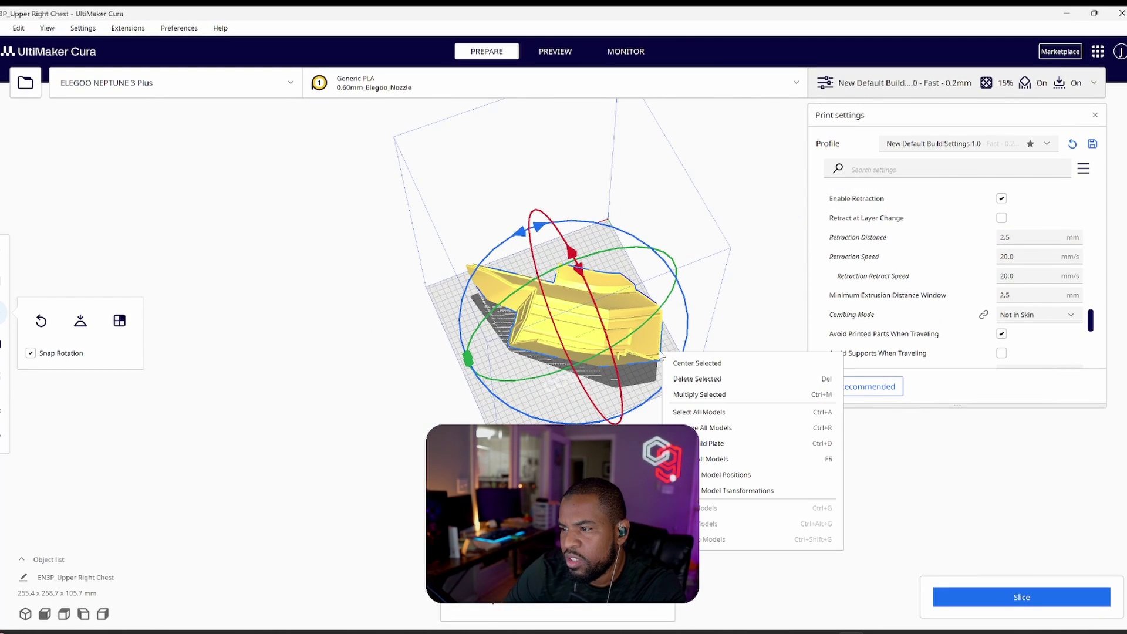
mouse_move(657, 352)
right_mouse_down()
mouse_move(559, 317)
mouse_move(568, 406)
right_mouse_up()
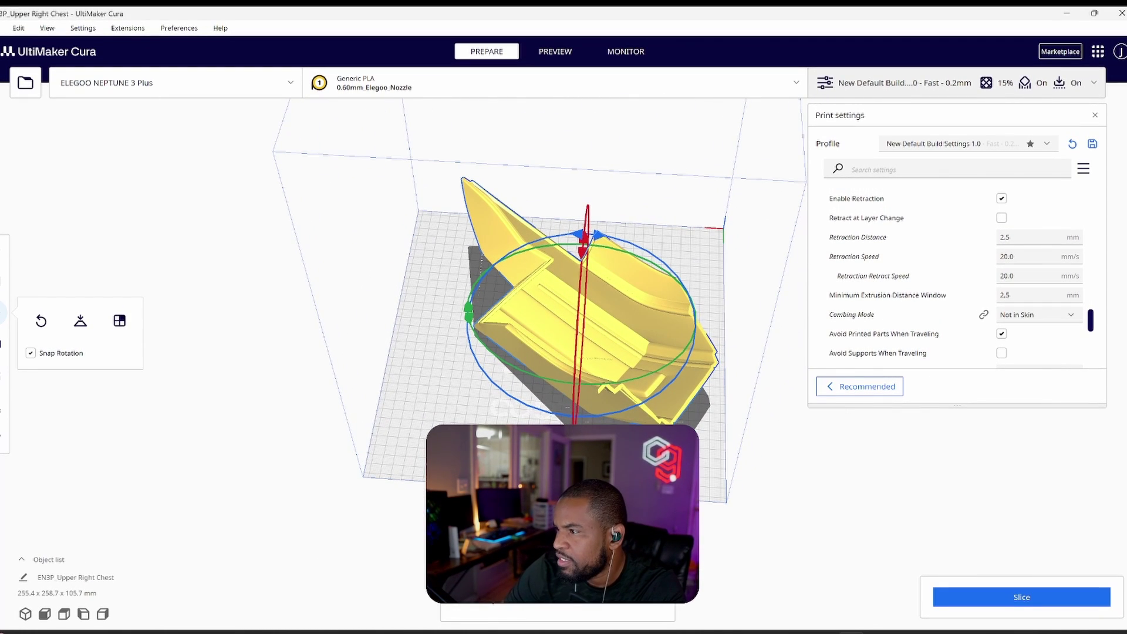
scroll(1066, 339, "down", 10)
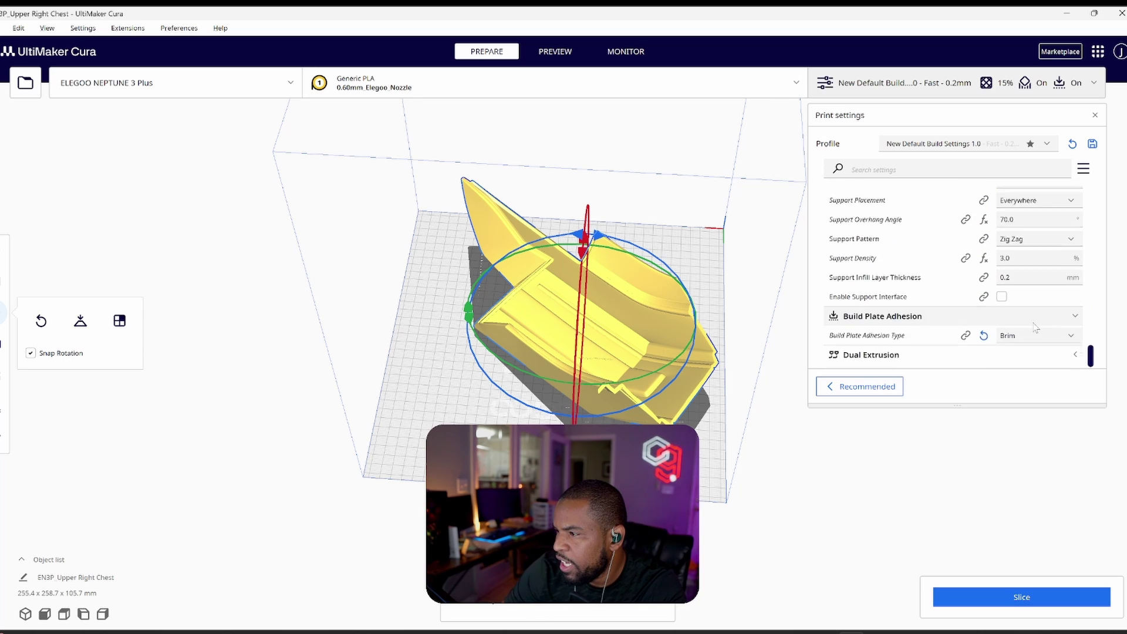
mouse_move(866, 223)
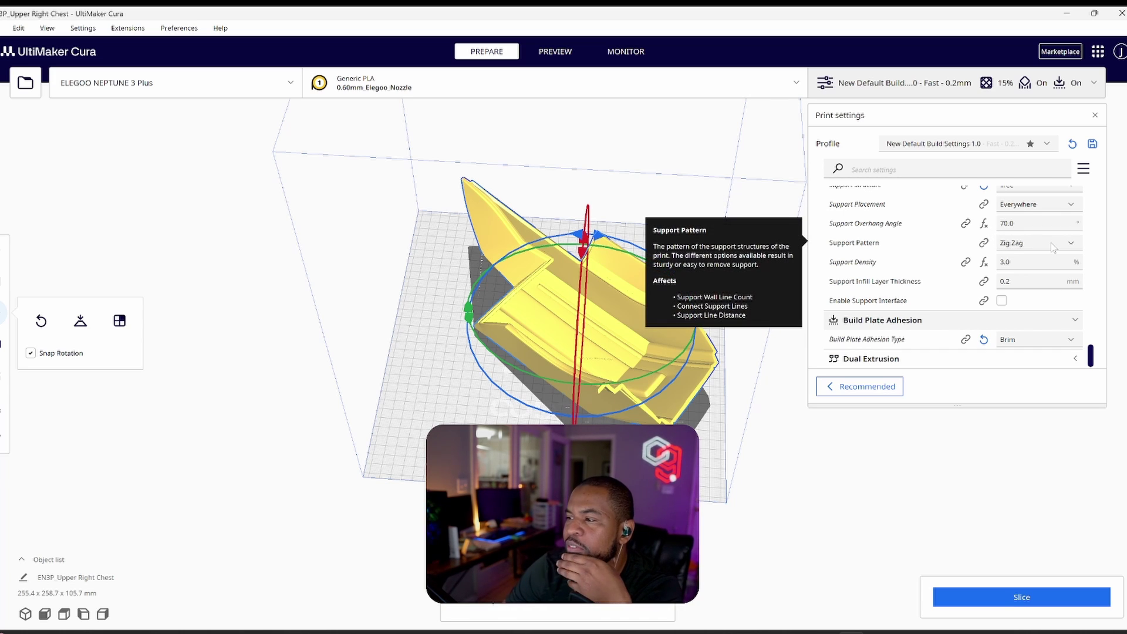
scroll(1033, 276, "up", 2)
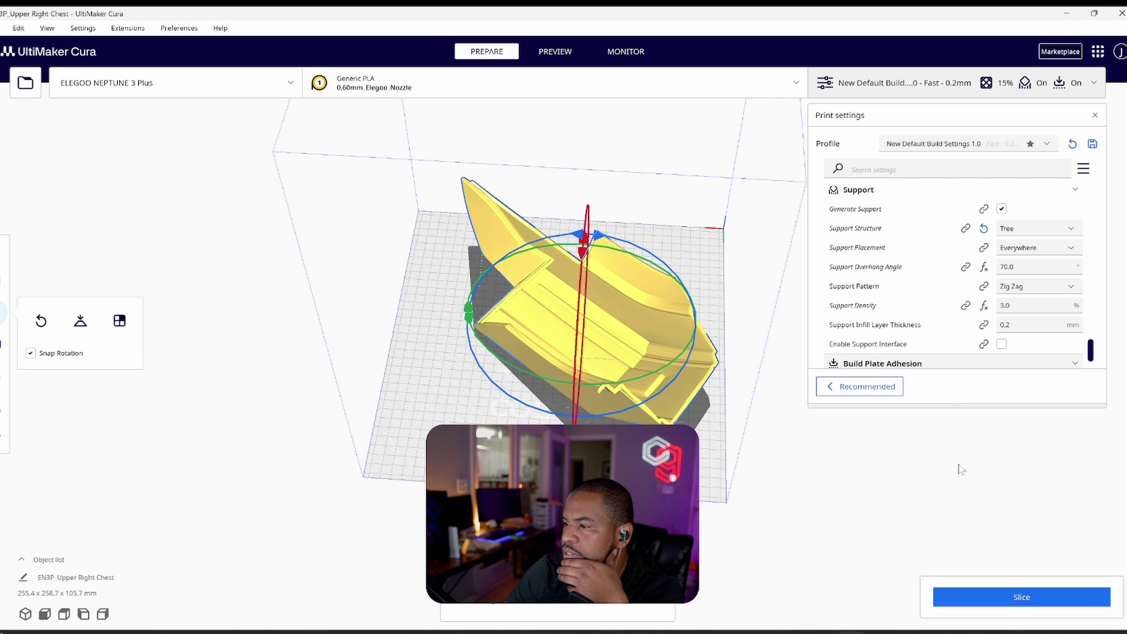
left_click(999, 597)
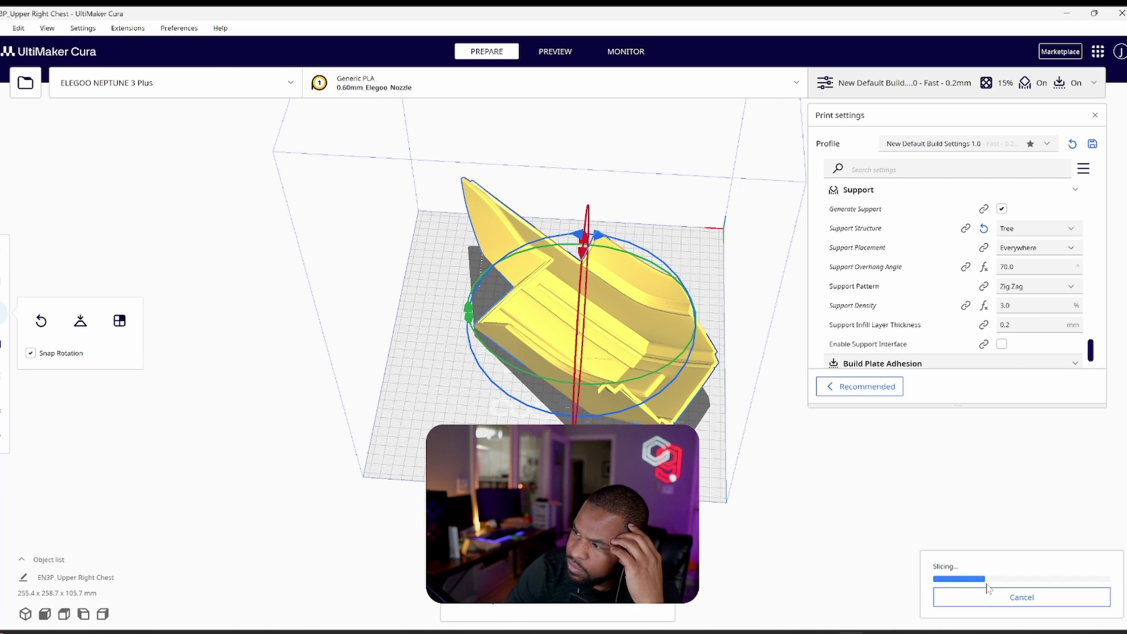
- Preview the slice cut down to layer 57 and orbit beneath to inspect the tree supports
left_click(958, 597)
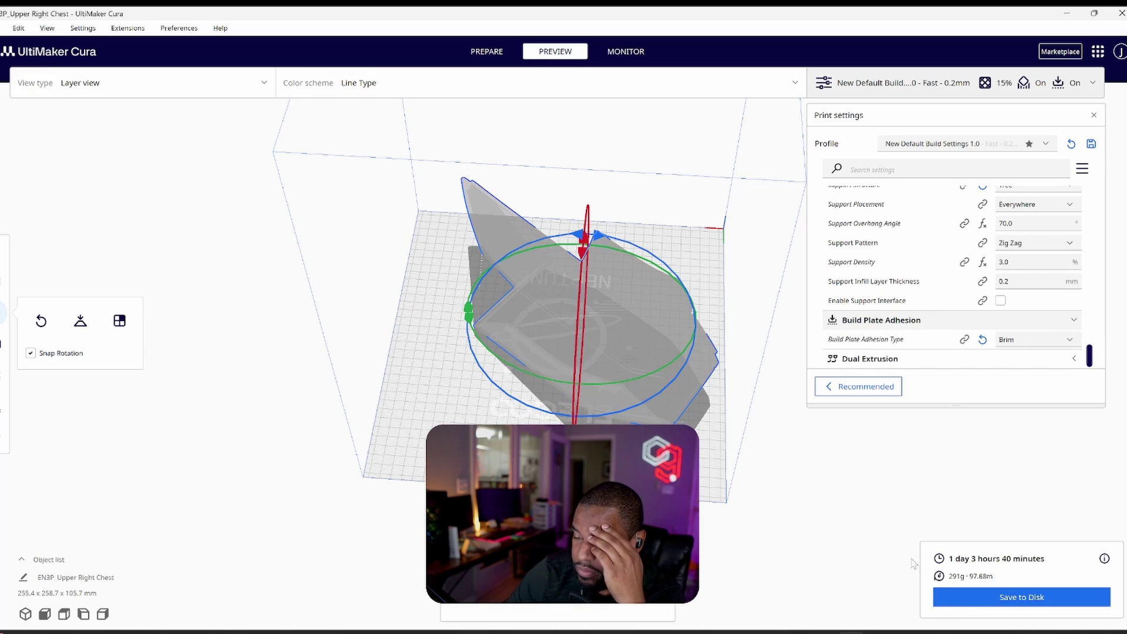
right_click_drag(805, 503, 593, 399)
left_click_drag(1121, 208, 1122, 404)
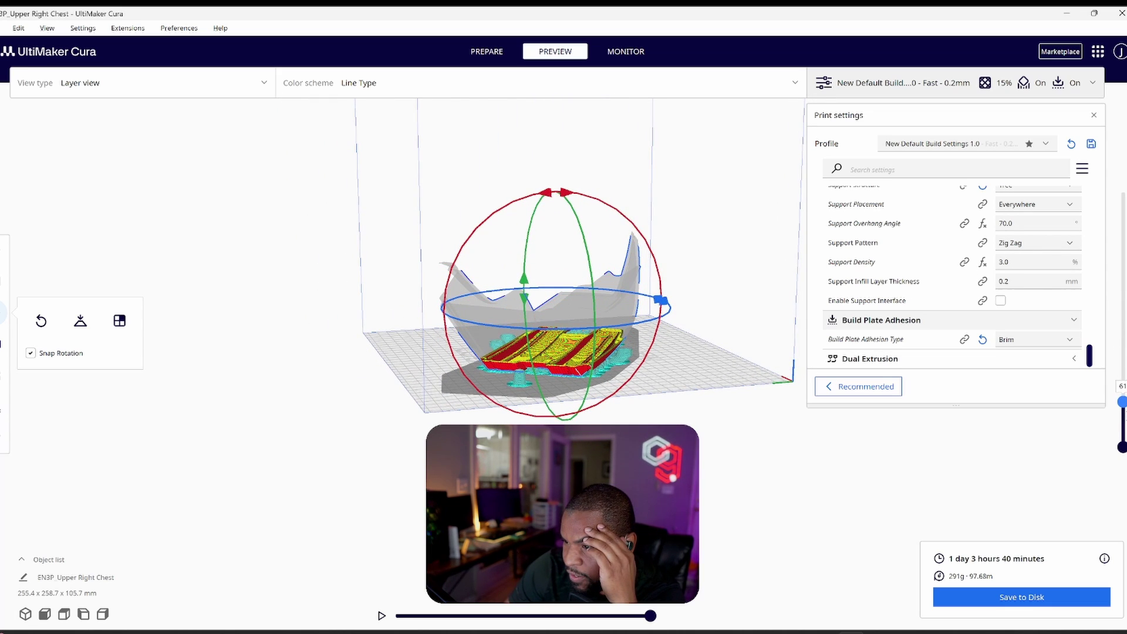
right_click_drag(698, 376, 881, 352)
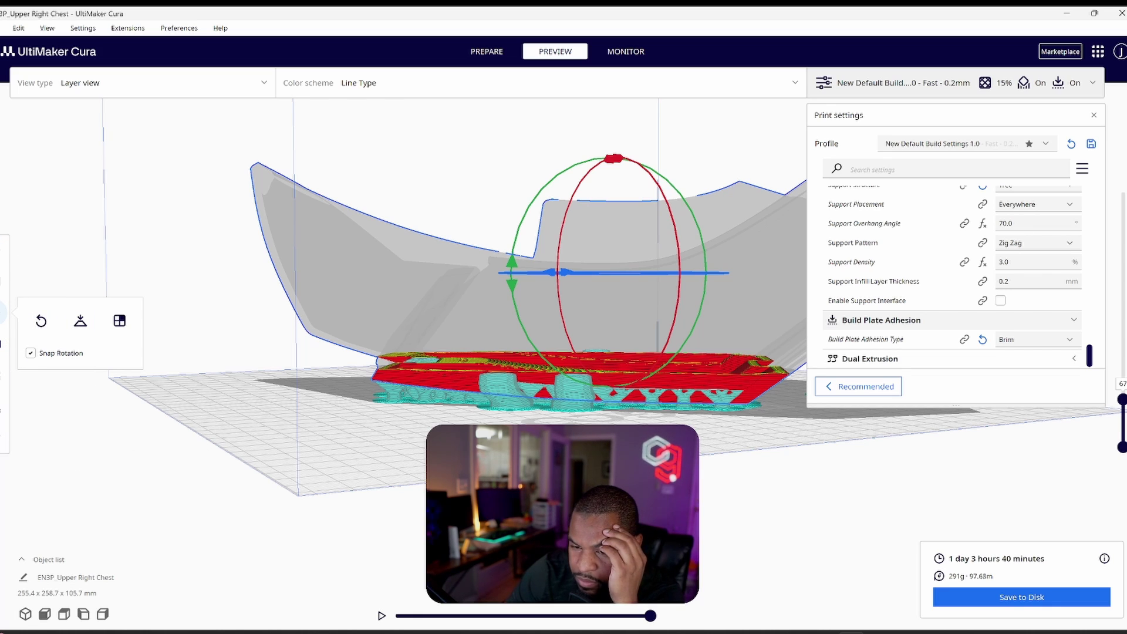
right_click_drag(546, 410, 311, 499)
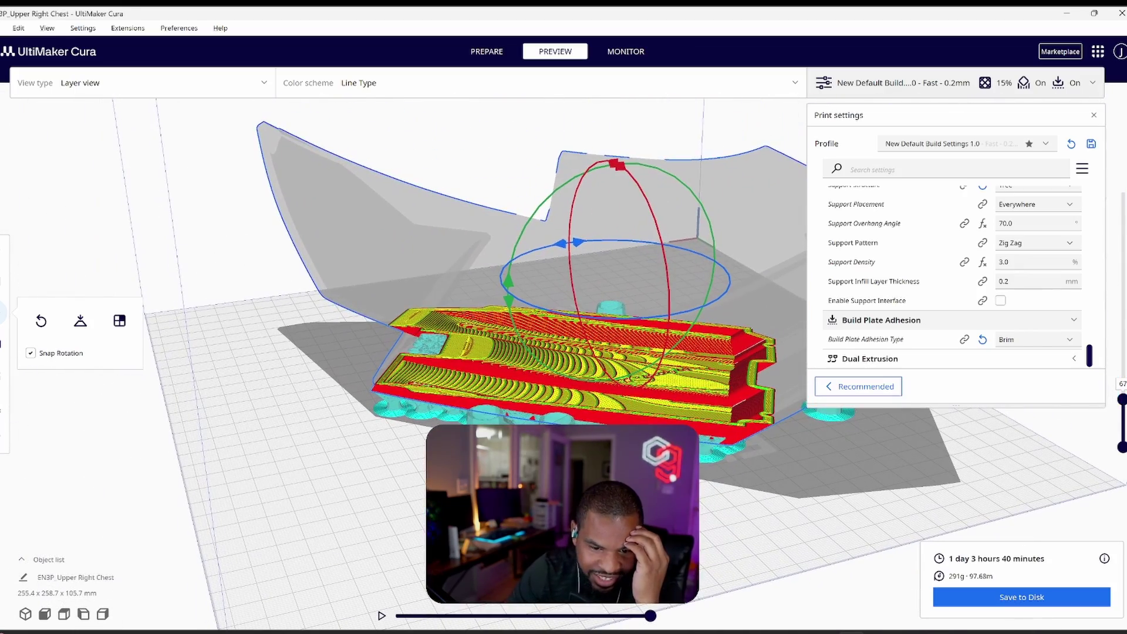